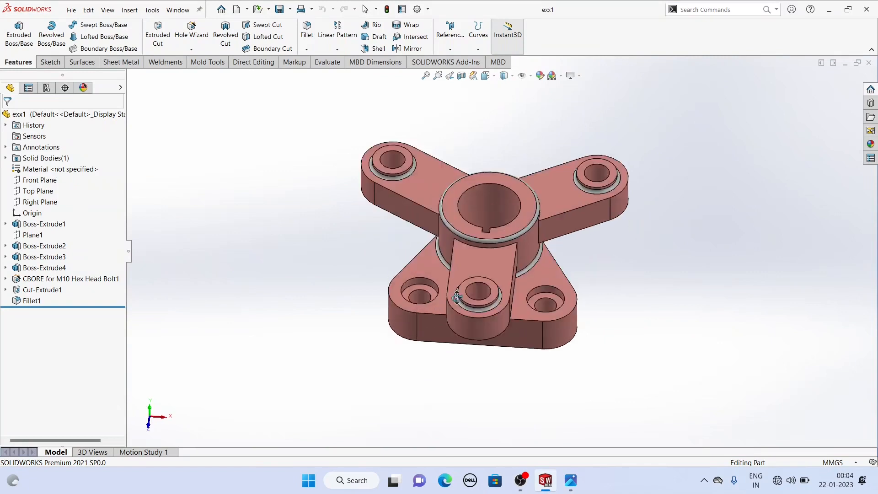
- View the reference drawing in the image viewer, return to SOLIDWORKS and close the exx1 part
left_click(571, 479)
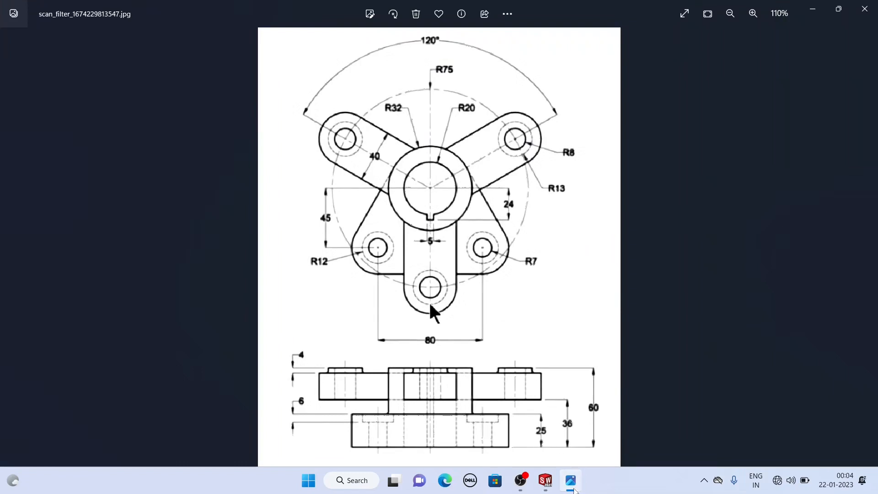
left_click(573, 486)
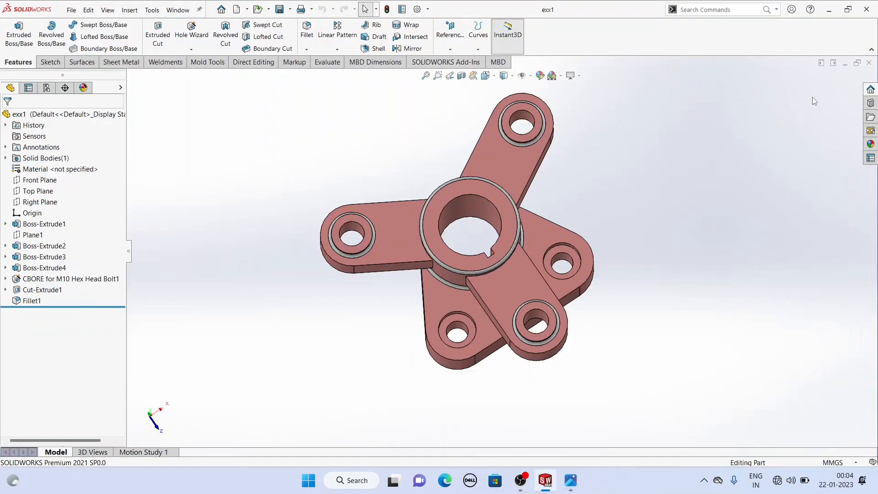
left_click(869, 63)
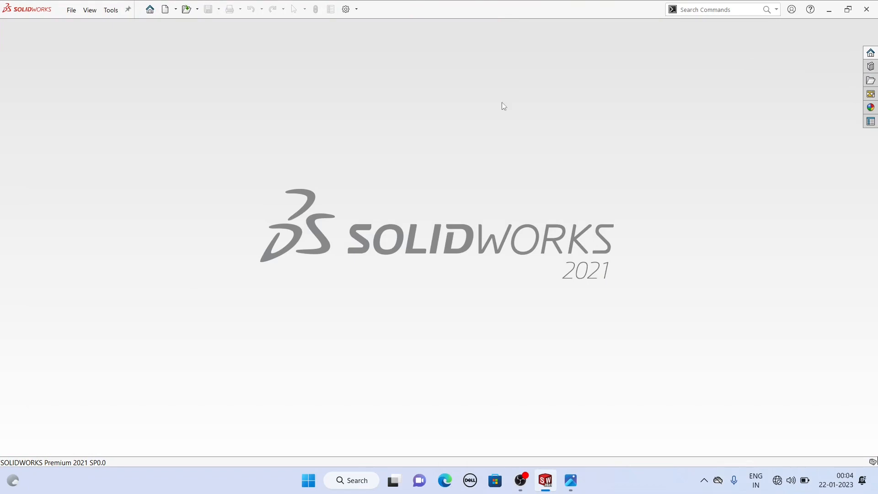
- Create a new Part document
left_click(72, 11)
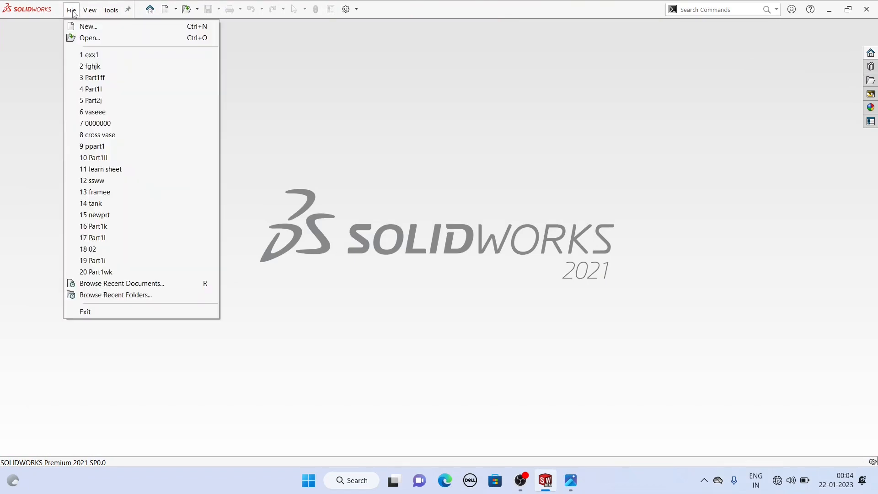
left_click(76, 28)
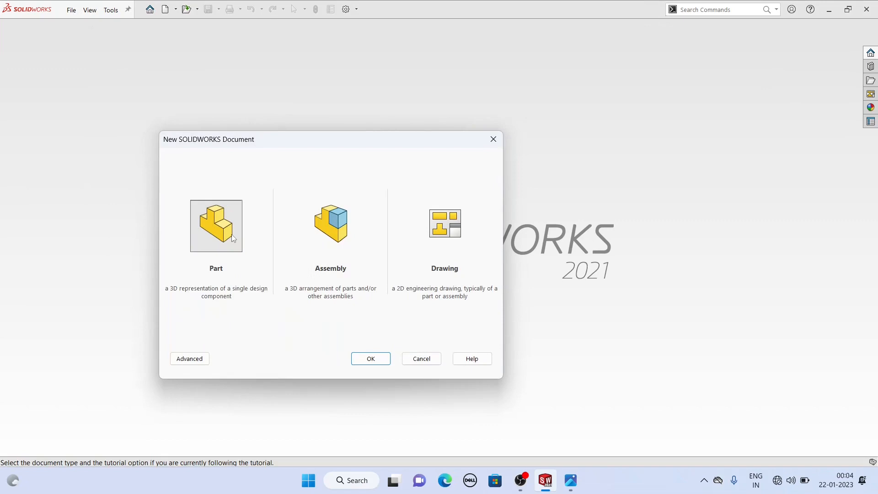
left_click(368, 359)
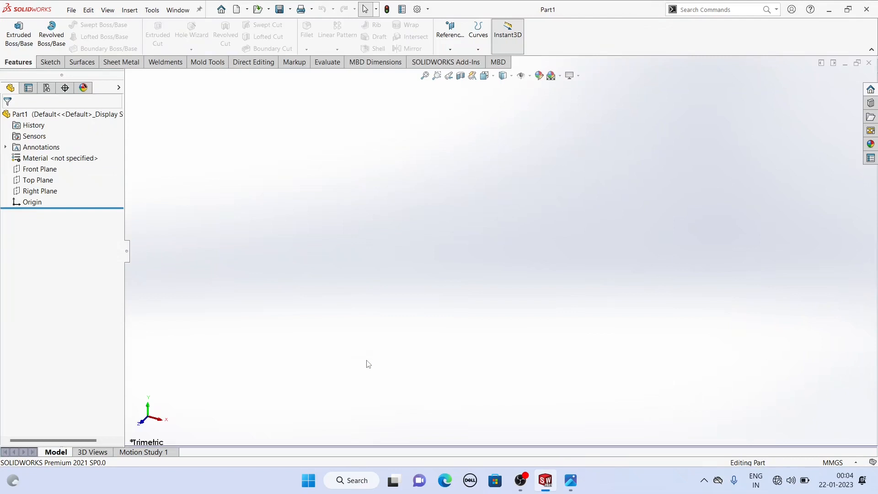
- Check the reference drawing again in the image viewer and start a sketch on the Top Plane of the new part
left_click(572, 481)
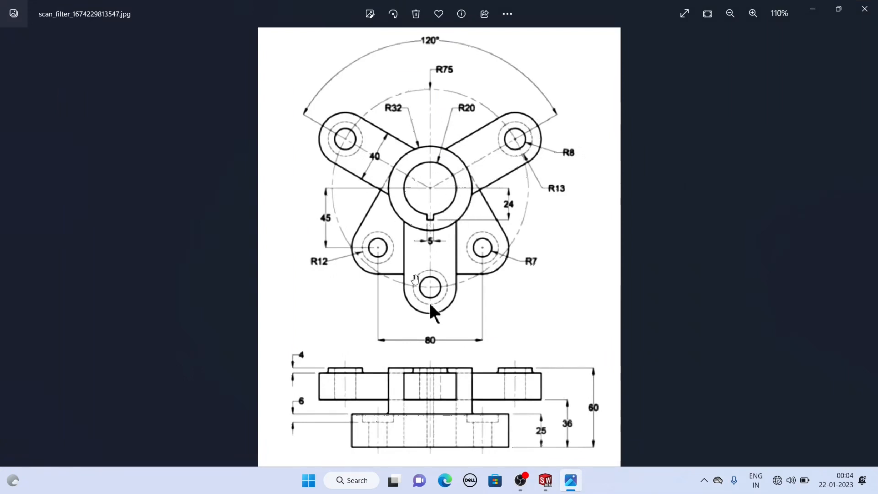
left_click(802, 5)
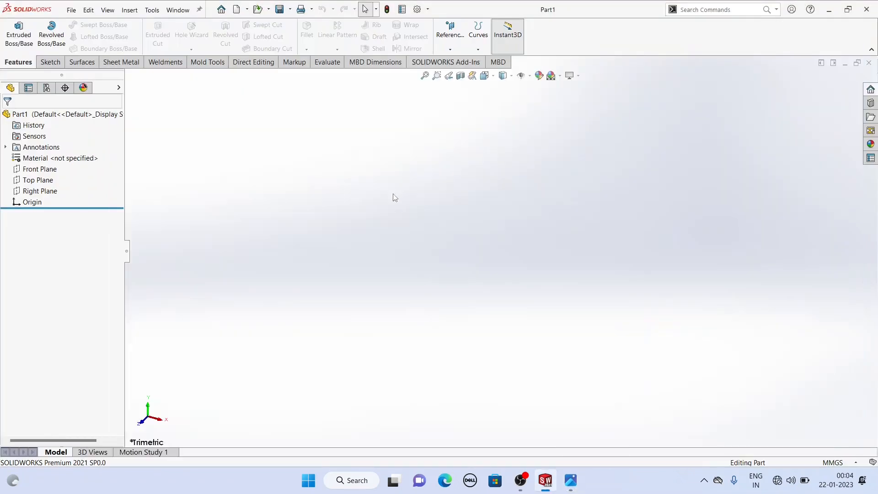
left_click(38, 181)
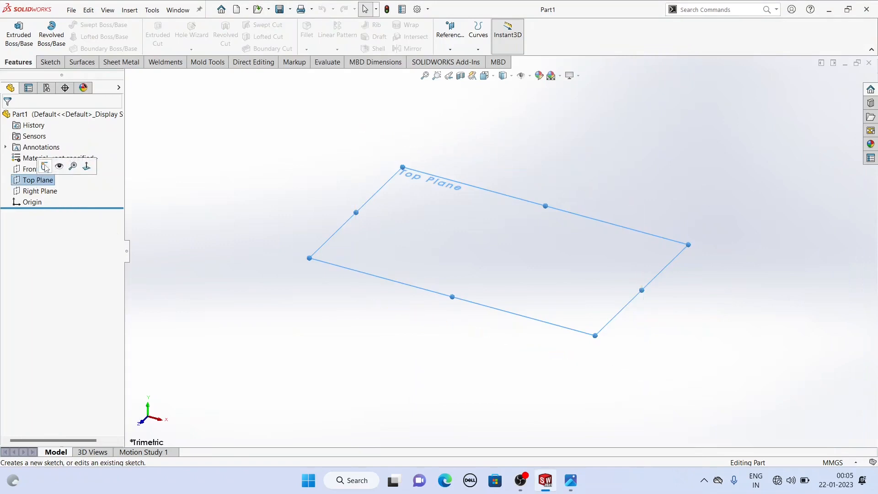
left_click(45, 167)
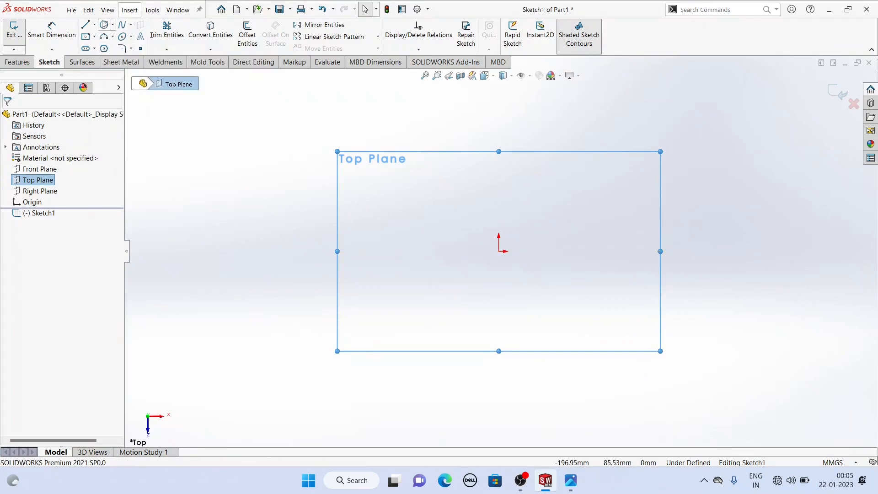
- Draw two concentric circles centred on the origin, the outer one about 91 mm in diameter and a smaller one inside it
left_click(104, 24)
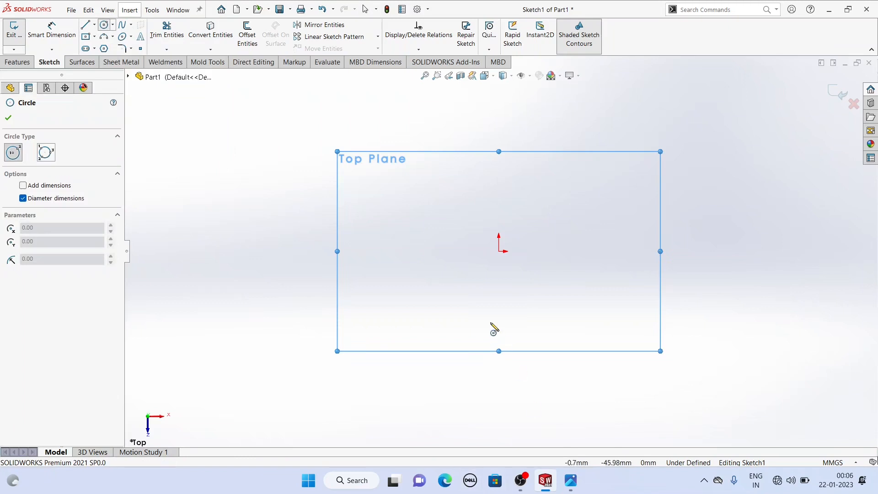
left_click(499, 252)
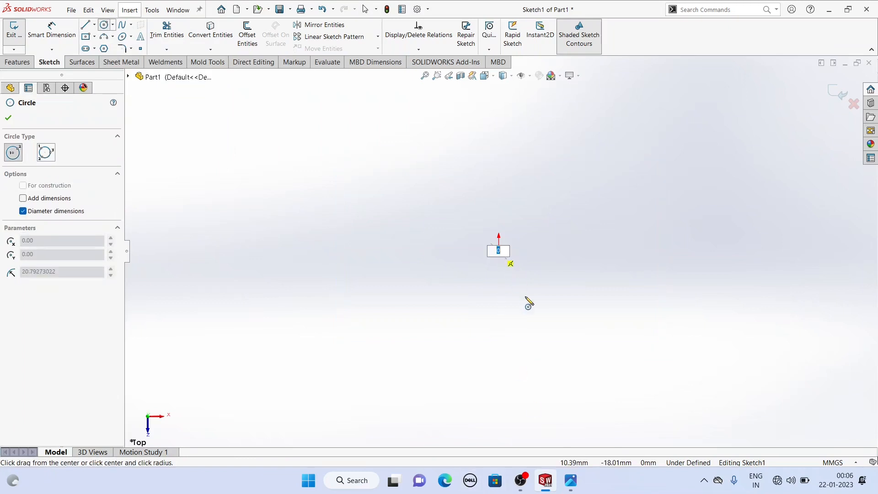
left_click(531, 330)
left_click(499, 252)
left_click(521, 310)
- Dimension the outer circle's diameter as 64 mm and the inner circle's diameter as 40 mm
left_click(52, 32)
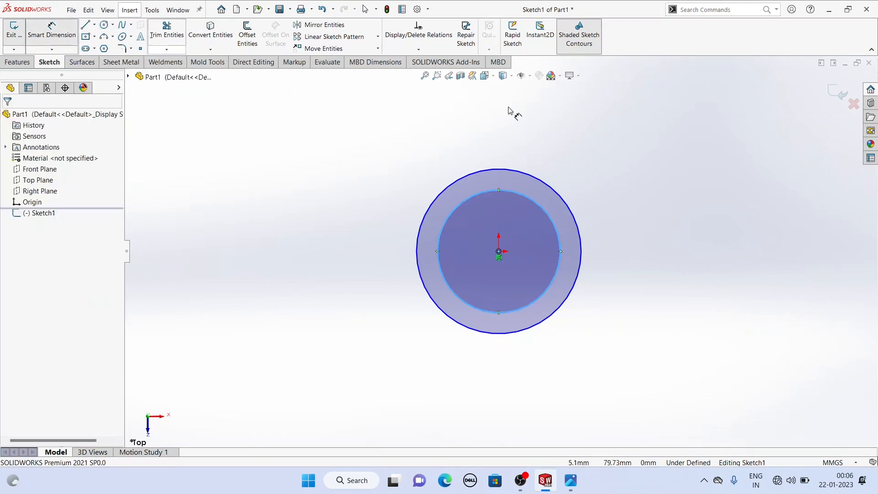
left_click(580, 248)
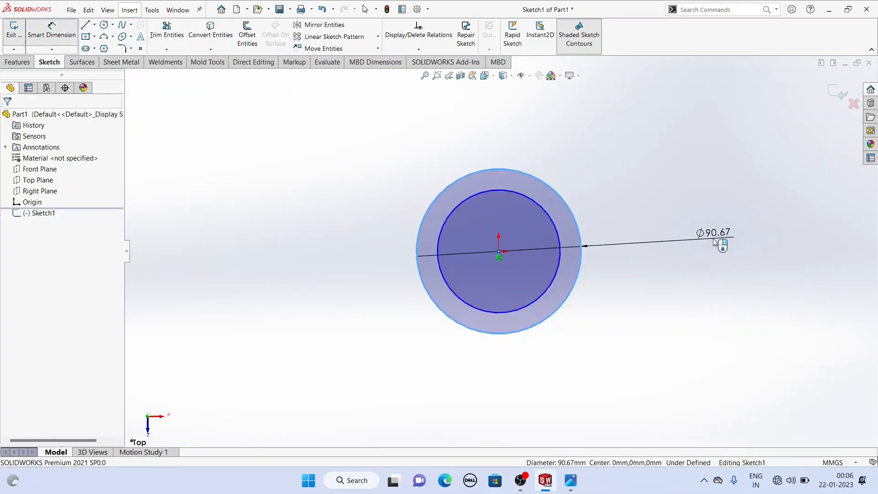
left_click(712, 237)
type("62")
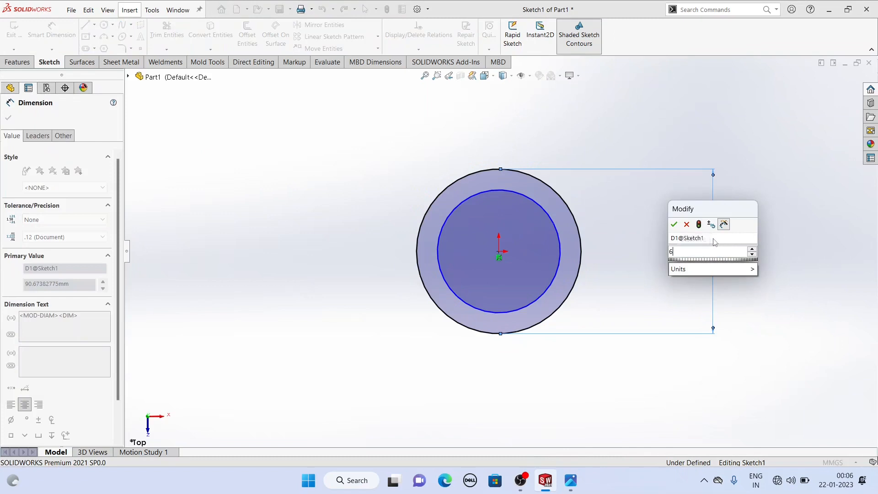
key("Return")
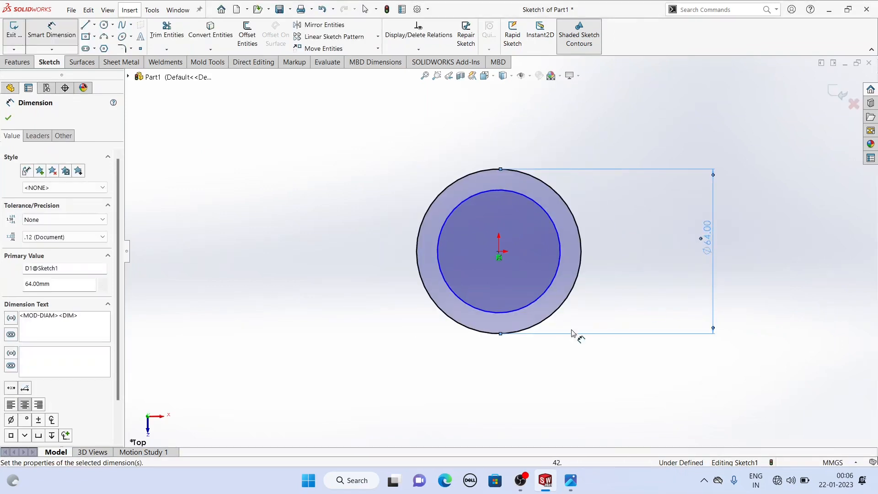
left_click(559, 256)
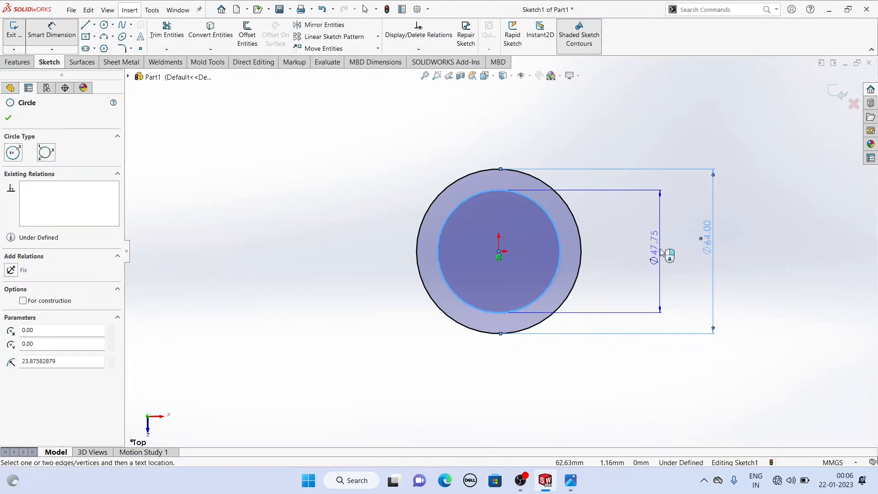
left_click(662, 253)
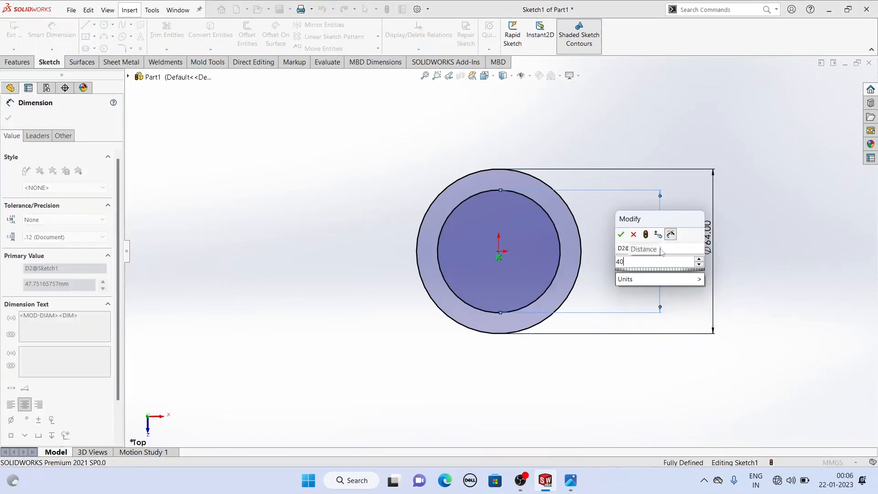
key("Return")
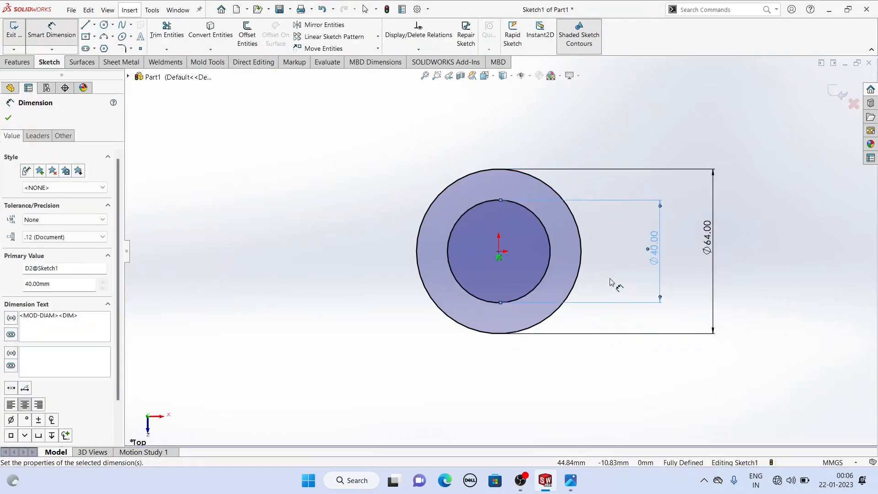
scroll(613, 286, "down", 1)
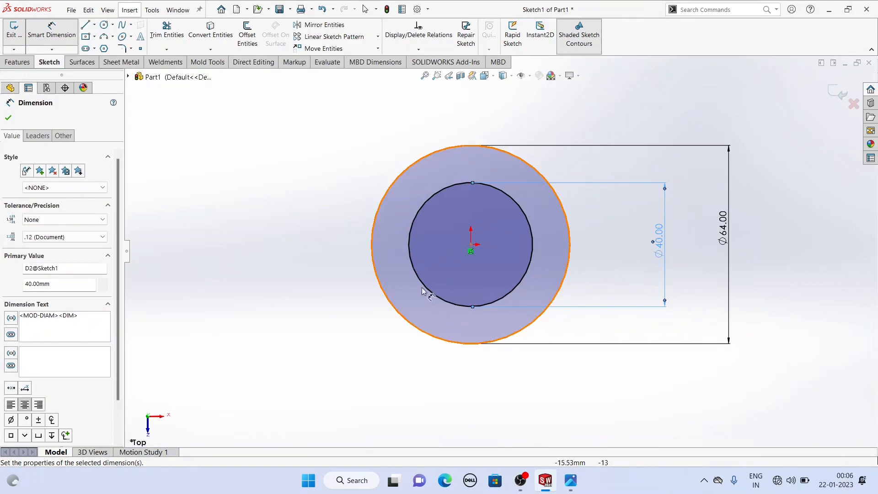
right_click(206, 117)
left_click(221, 145)
- Draw a vertical centerline from the origin straight down past the outer circle
left_click(94, 25)
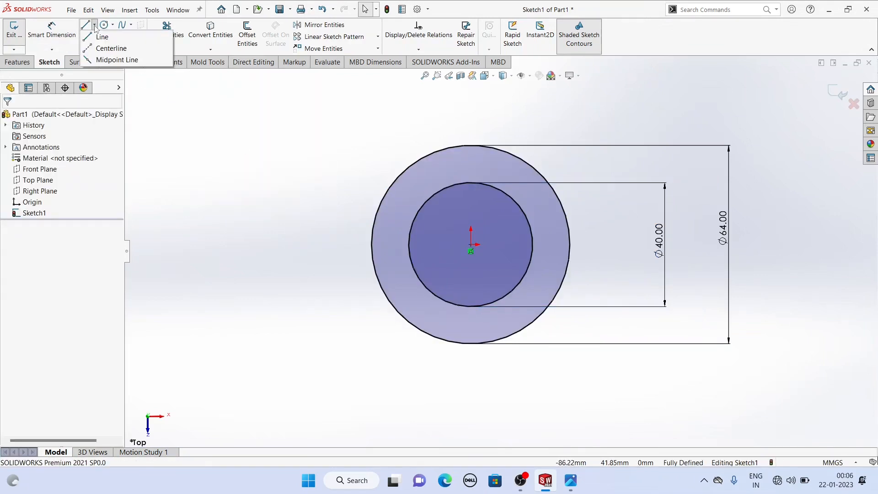
left_click(110, 46)
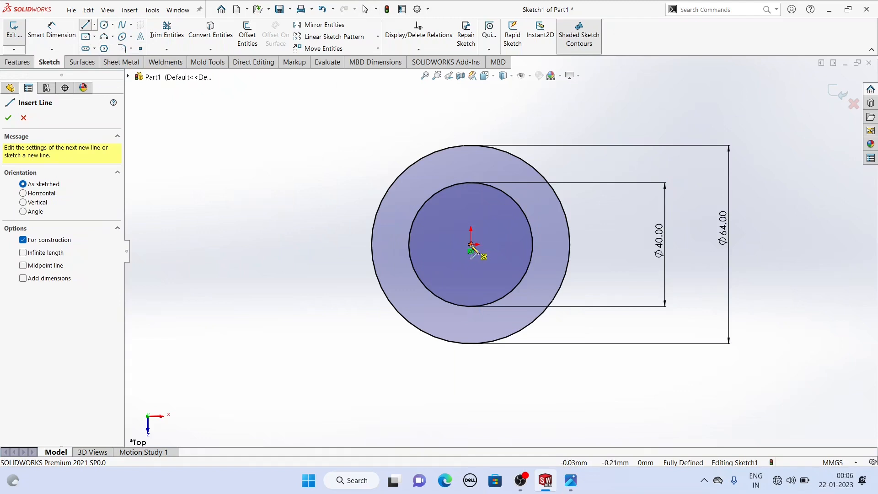
left_click(471, 246)
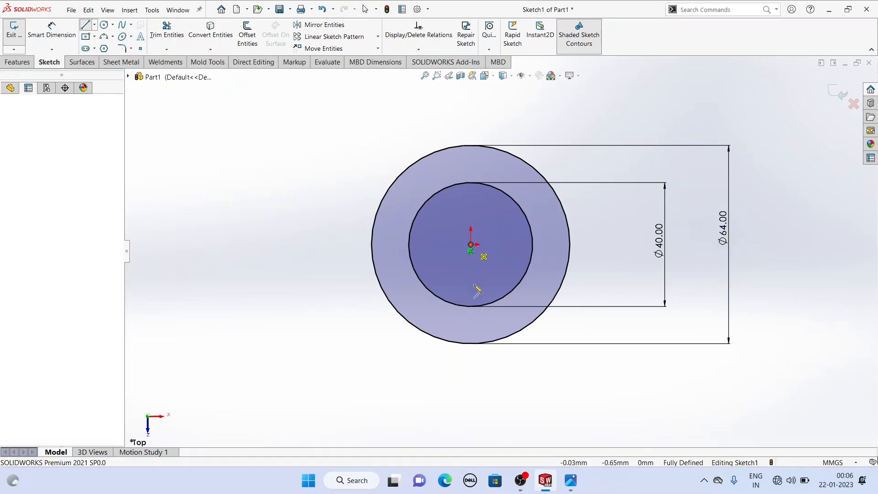
left_click(472, 397)
key("Escape")
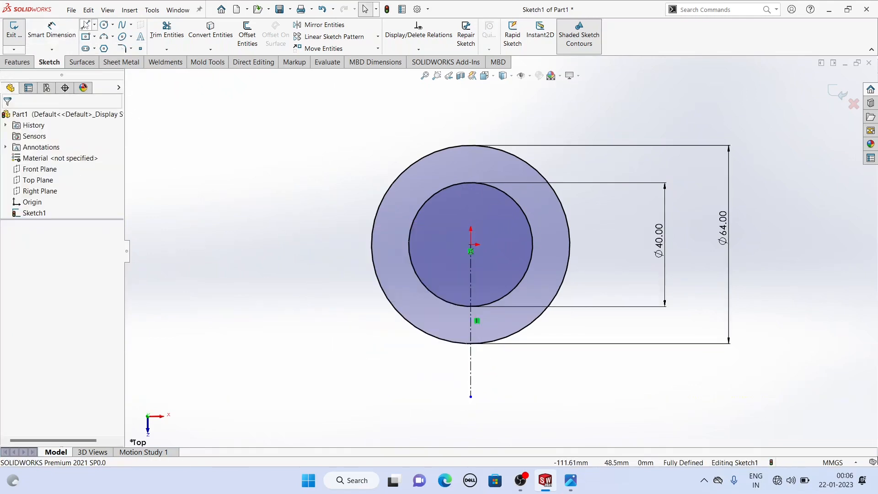
- Sketch an open-topped U-shaped keyway profile across the inner circle's lower edge, with vertical sides about 12 mm long joined by a horizontal base
left_click(85, 26)
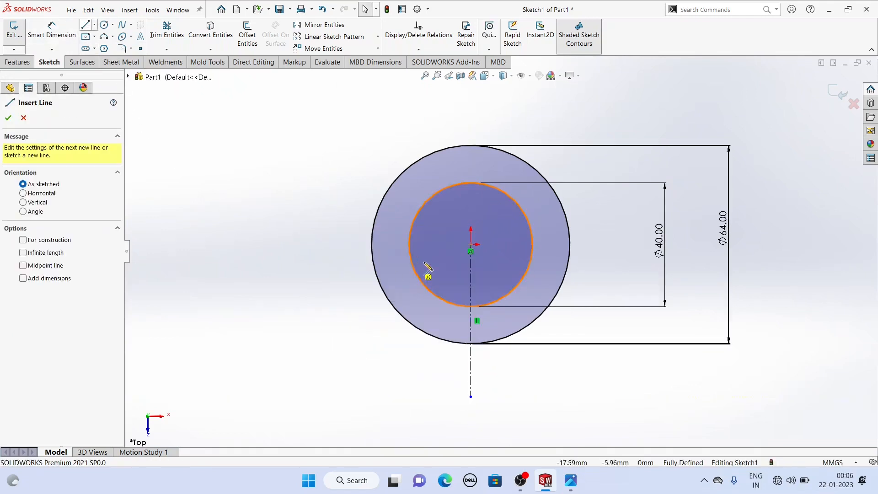
left_click(458, 285)
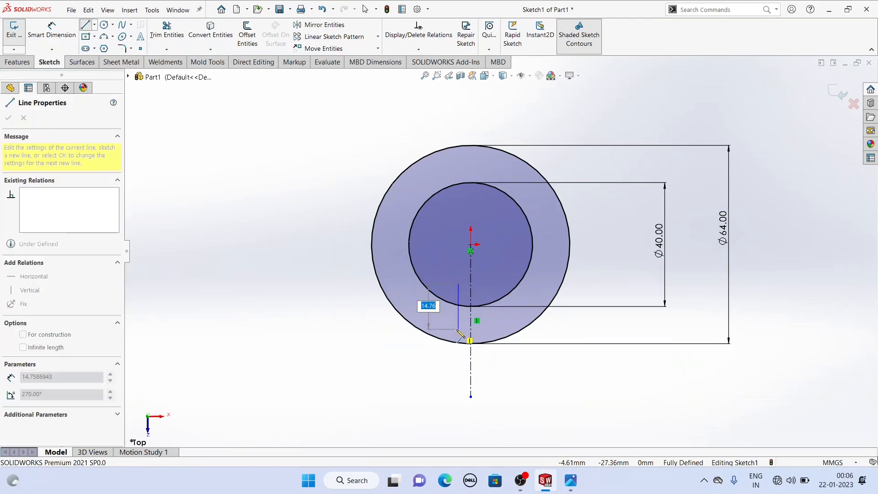
left_click(459, 323)
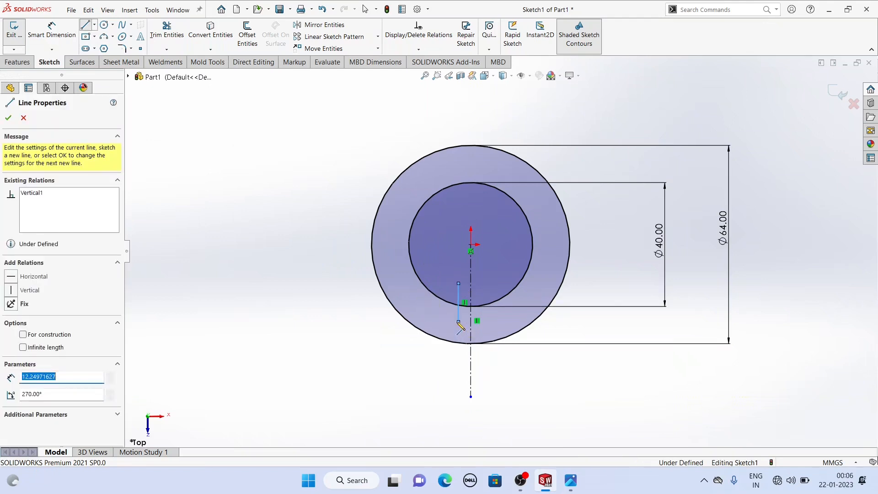
left_click(488, 321)
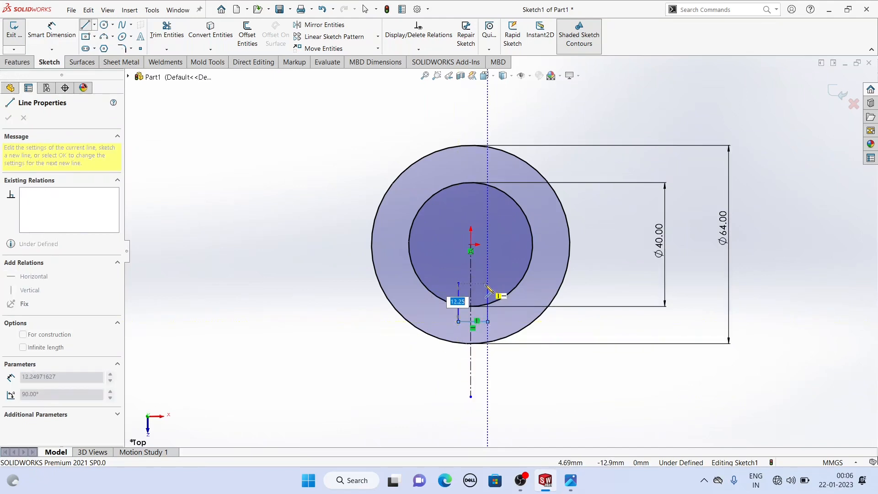
left_click(488, 284)
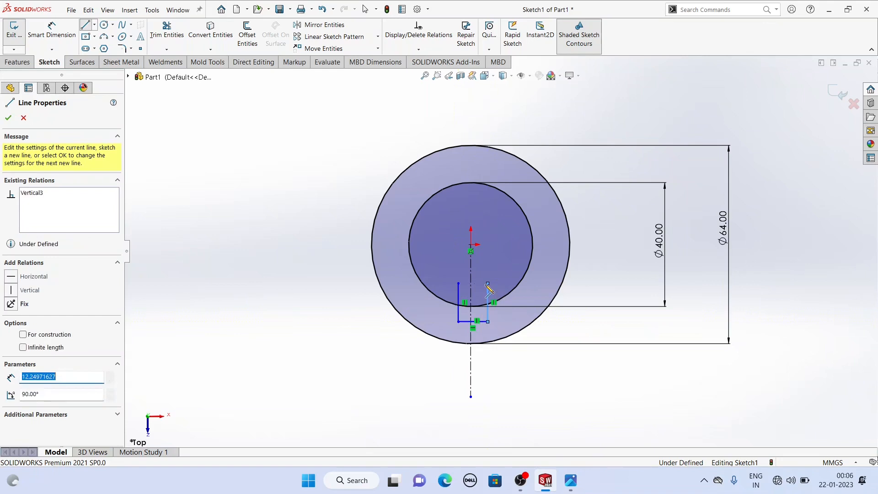
right_click(259, 224)
left_click(265, 230)
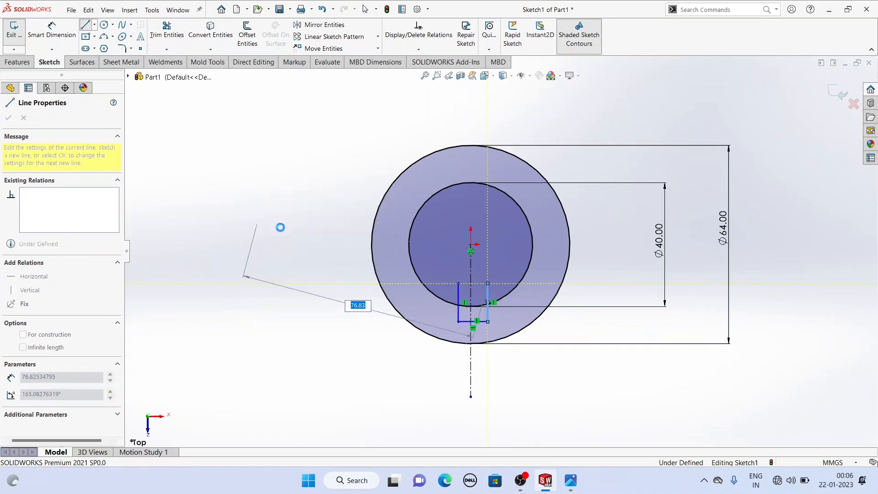
- Make the keyway's two vertical lines symmetric about the vertical centerline
scroll(509, 319, "down", 2)
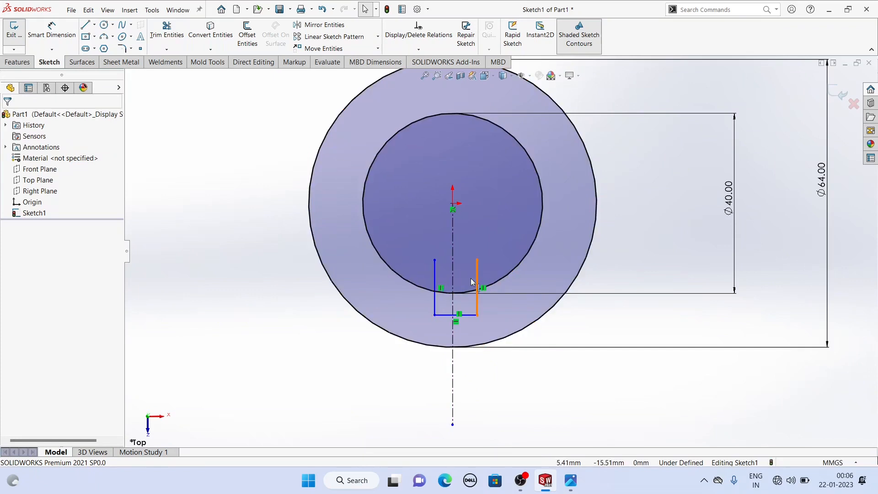
left_click(435, 277)
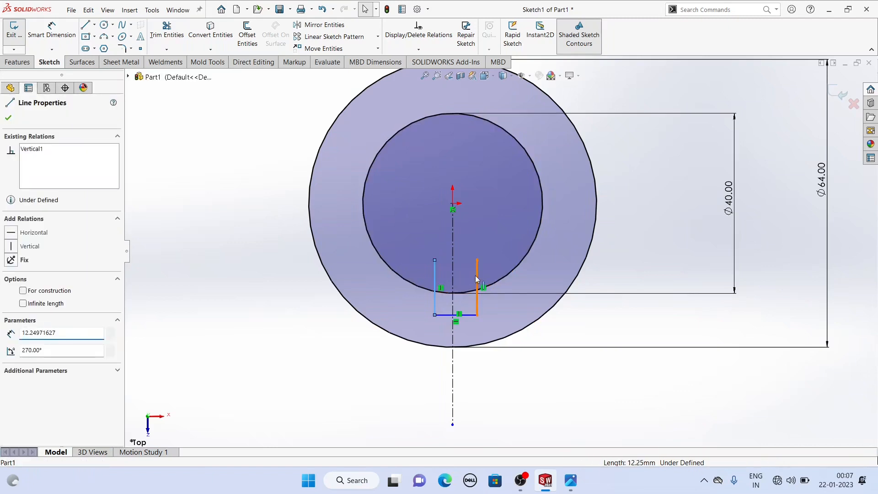
left_click(478, 279, "ctrl")
left_click(453, 375, "ctrl")
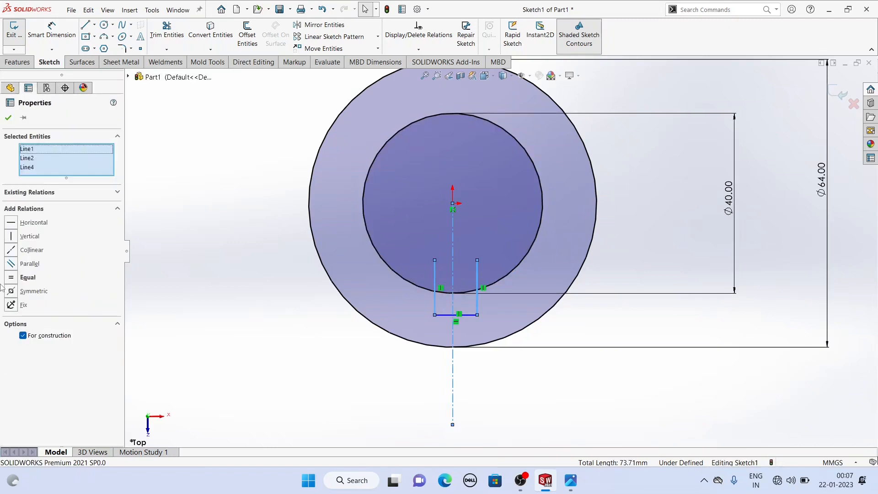
left_click(14, 292)
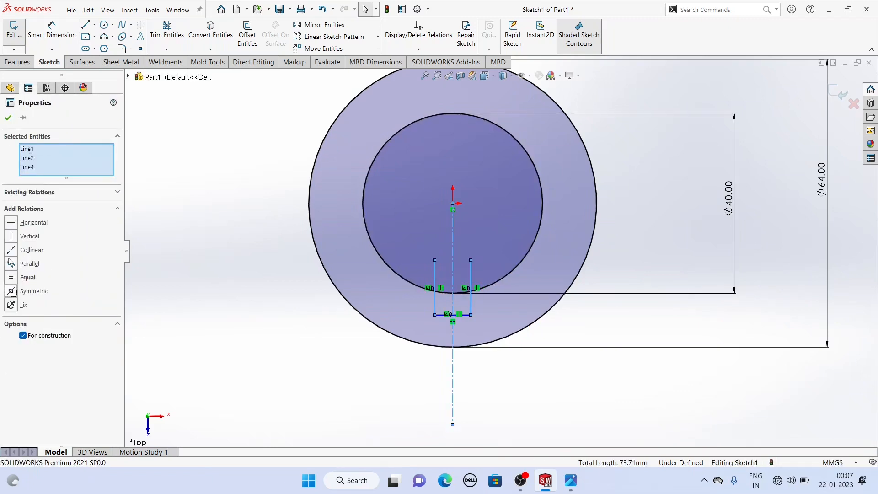
left_click(10, 119)
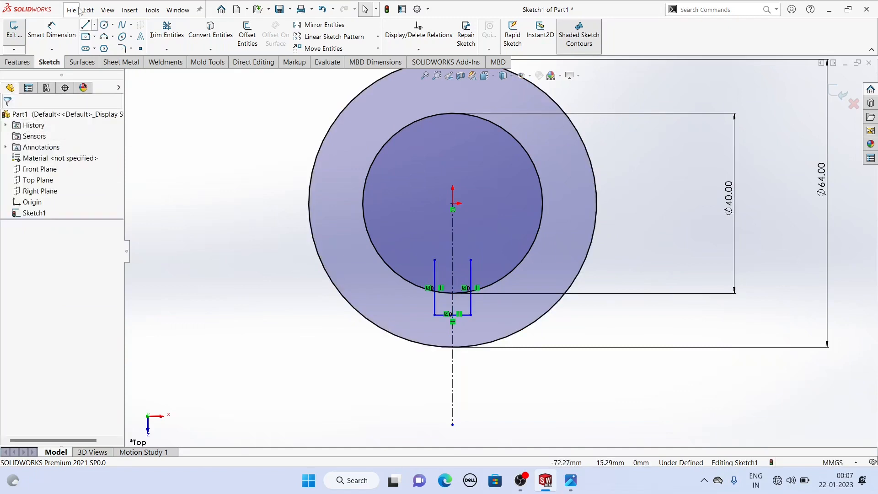
- Dimension the distance from the origin to the keyway's horizontal base as 24 mm
left_click(52, 30)
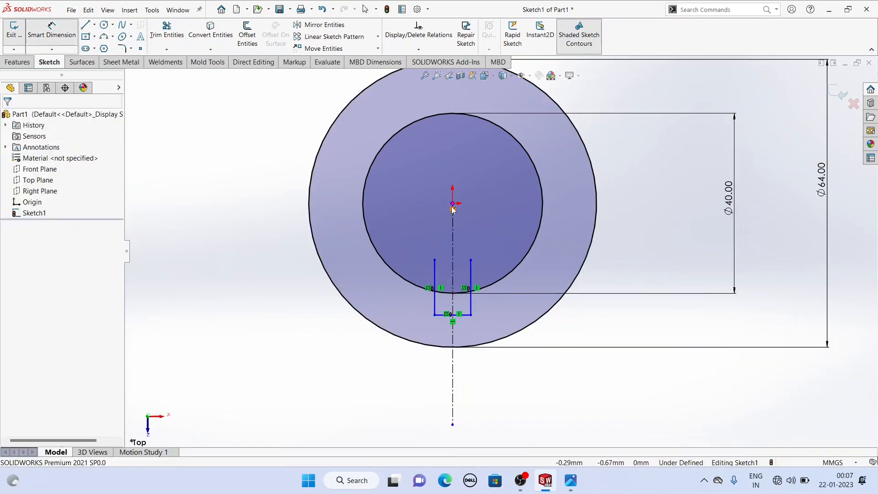
left_click(460, 219)
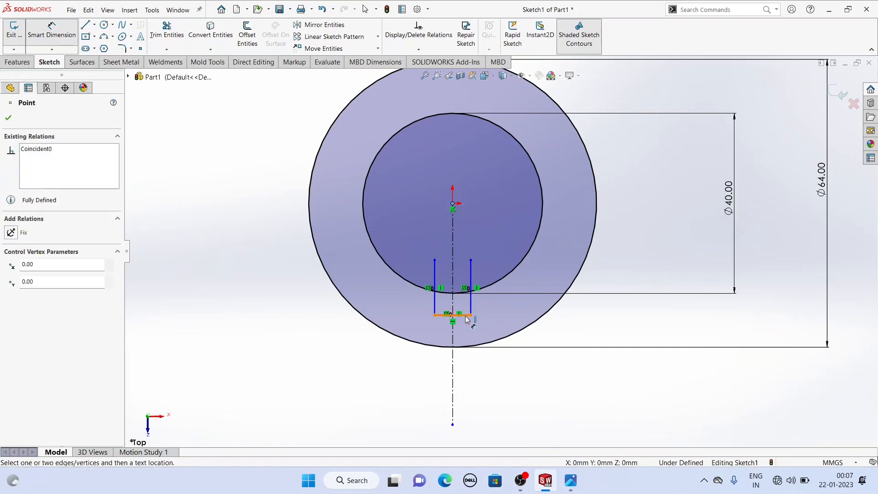
left_click(468, 316)
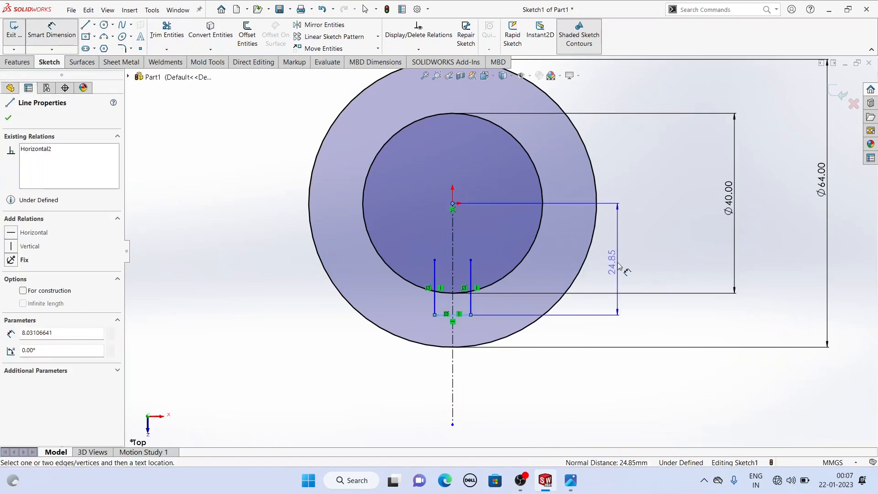
left_click(618, 266)
type("24")
key("Return")
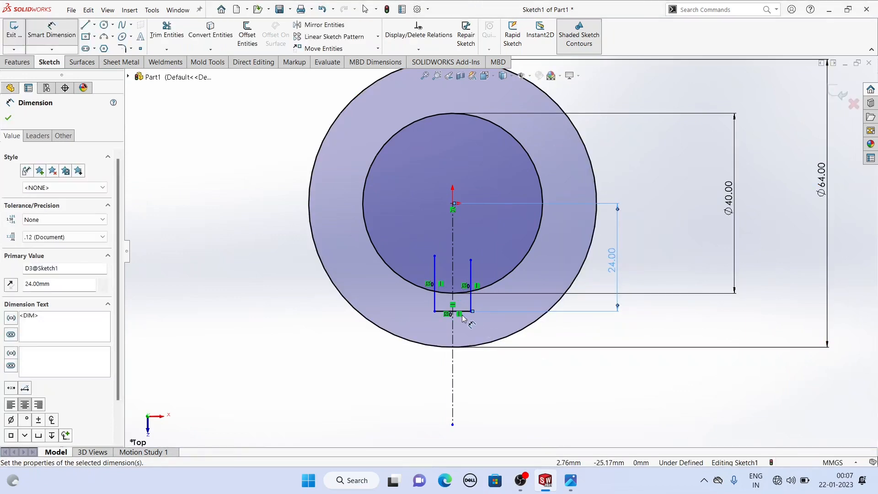
- Dimension the keyway's base line to a width of 5 mm and finish dimensioning
left_click(467, 312)
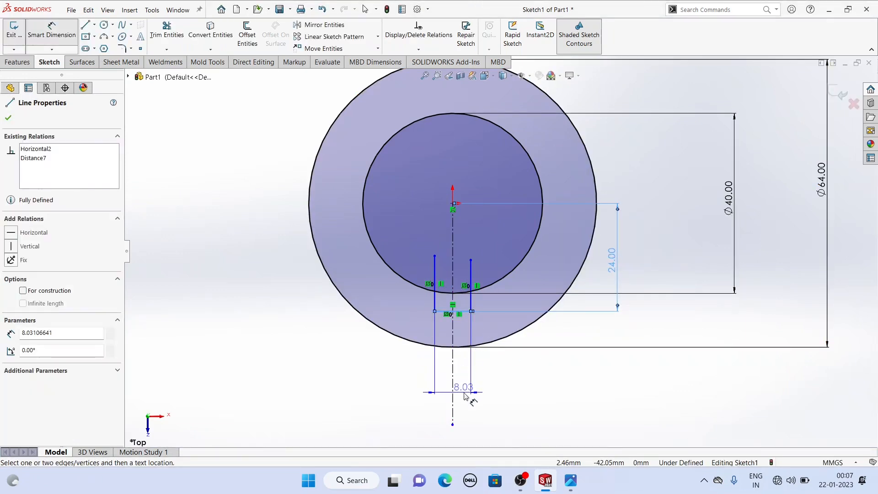
left_click(464, 389)
type("5")
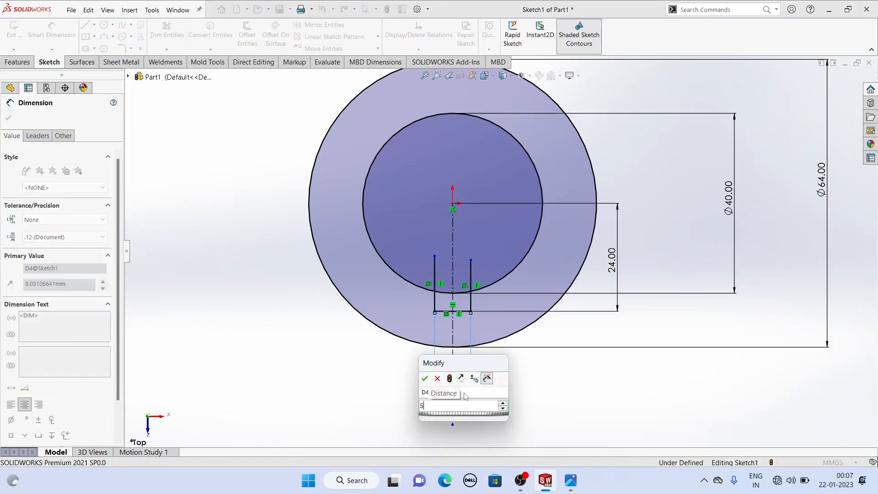
key("Return")
right_click(285, 247)
left_click(308, 273)
- Power-trim the keyway sides inside the inner circle and the circle's arc between them, leaving one continuous bore-and-keyway outline
scroll(418, 280, "down", 2)
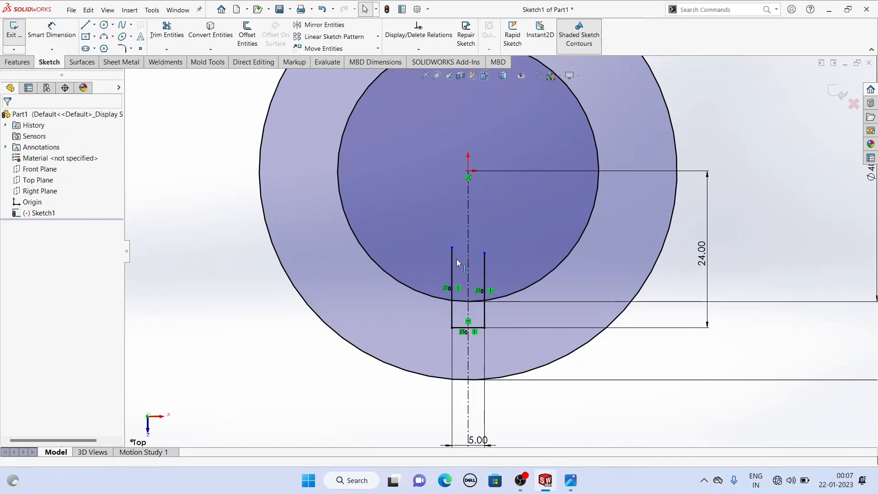
left_click(167, 31)
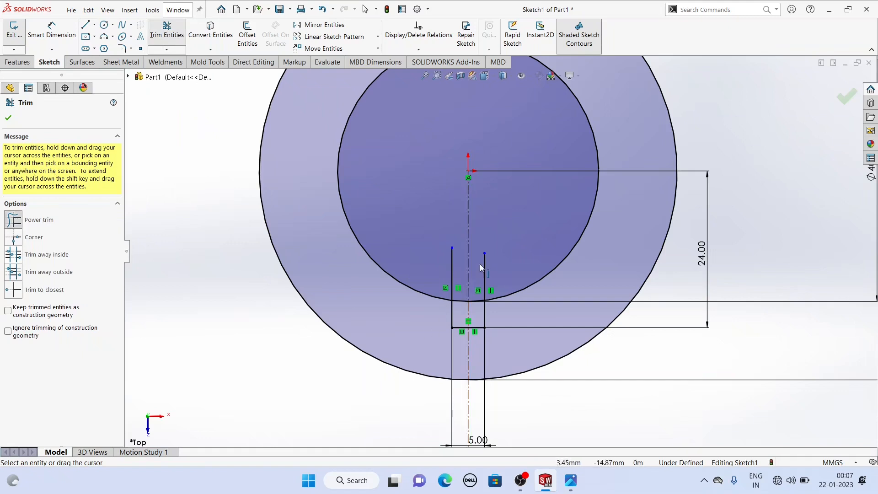
mouse_move(461, 265)
left_mouse_down()
mouse_move(450, 270)
mouse_move(489, 272)
mouse_move(493, 307)
left_mouse_up()
scroll(489, 310, "up", 3)
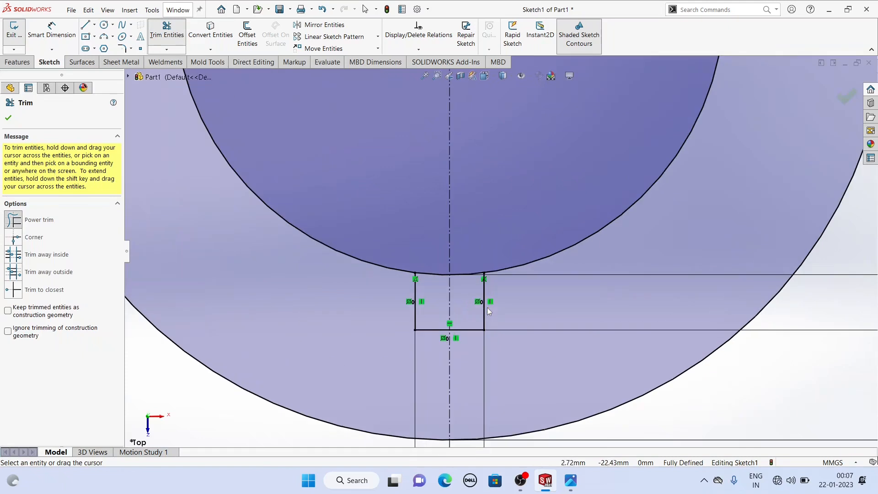
left_click_drag(471, 257, 474, 300)
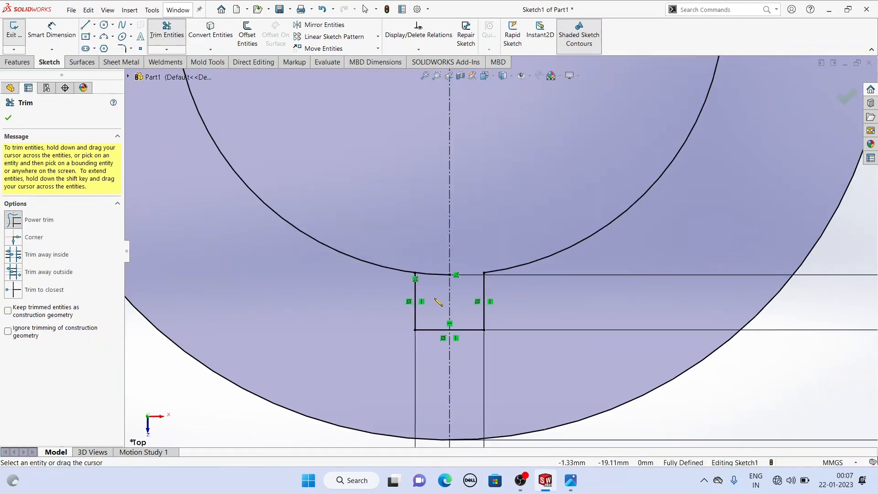
scroll(435, 298, "up", 7)
scroll(516, 193, "up", 3)
scroll(521, 183, "down", 3)
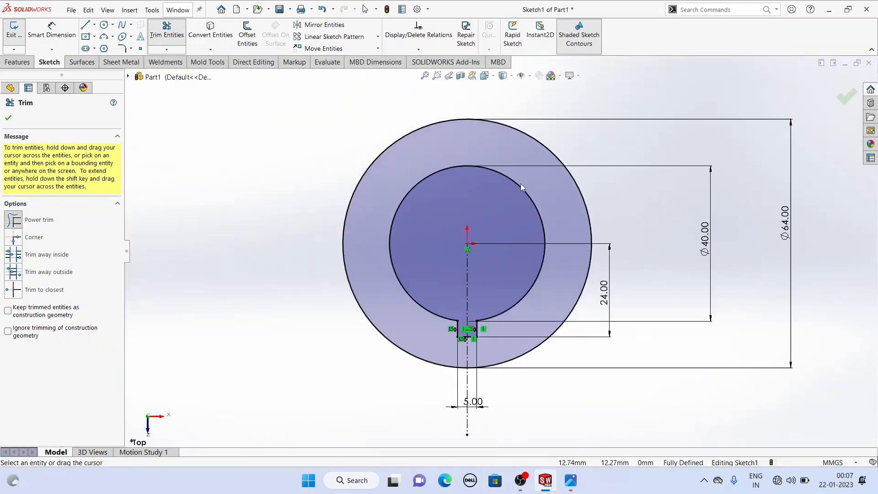
left_click(8, 118)
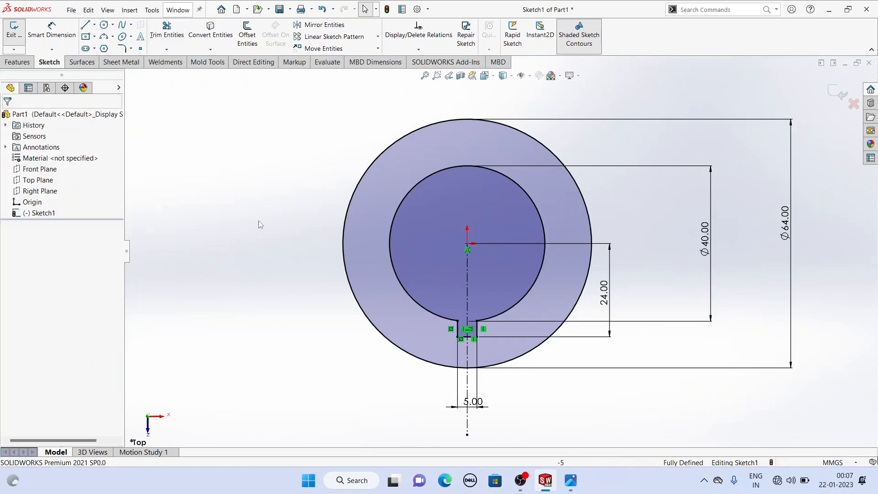
- Move the outer circle's diameter dimension farther out from the hub
scroll(467, 273, "down", 3)
scroll(703, 247, "down", 2)
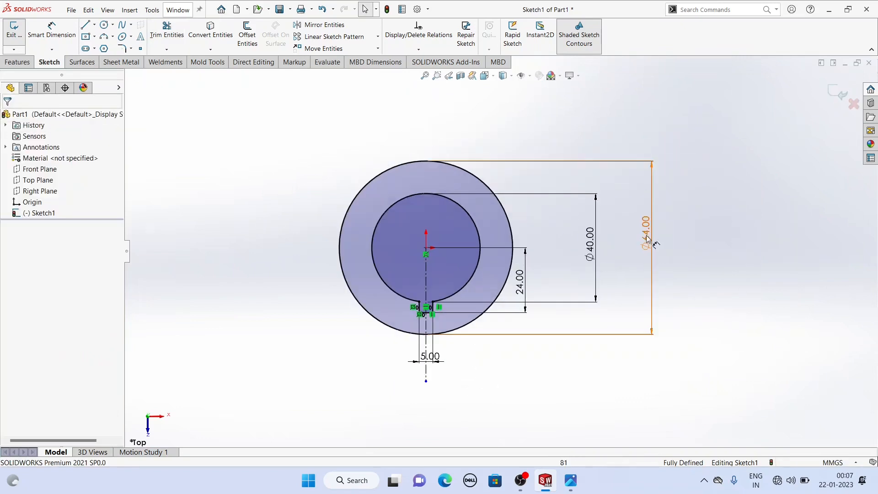
left_click(670, 238)
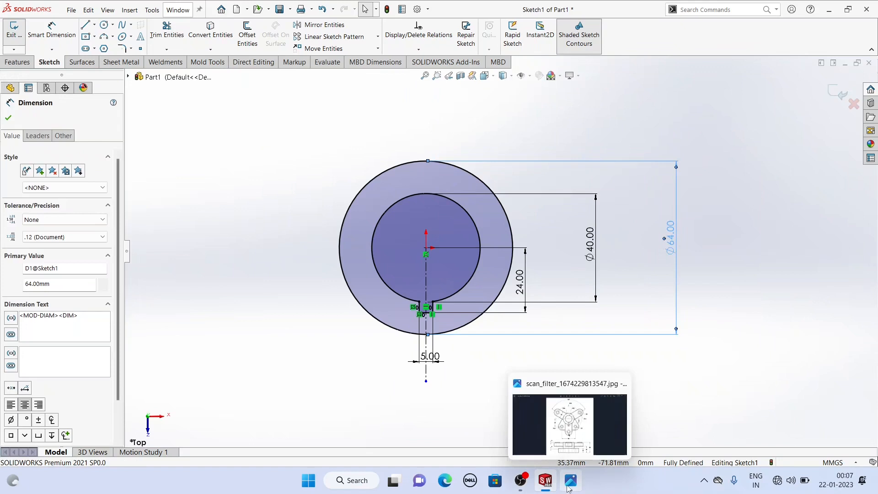
- Check the lower plate in the reference drawing image, and sketch its open-topped three-line outline below the hub, with sides about 45 mm and 64 mm long
left_click(556, 456)
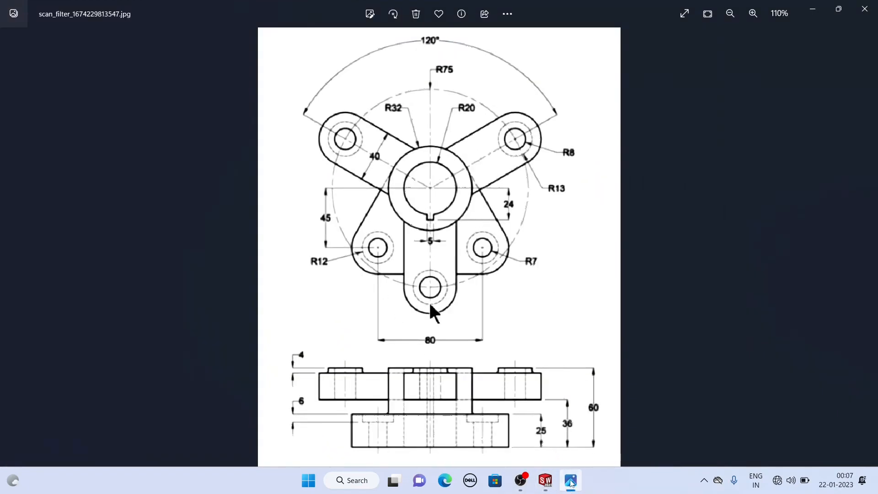
left_click(545, 484)
scroll(458, 388, "up", 3)
scroll(428, 325, "down", 3)
scroll(437, 163, "up", 1)
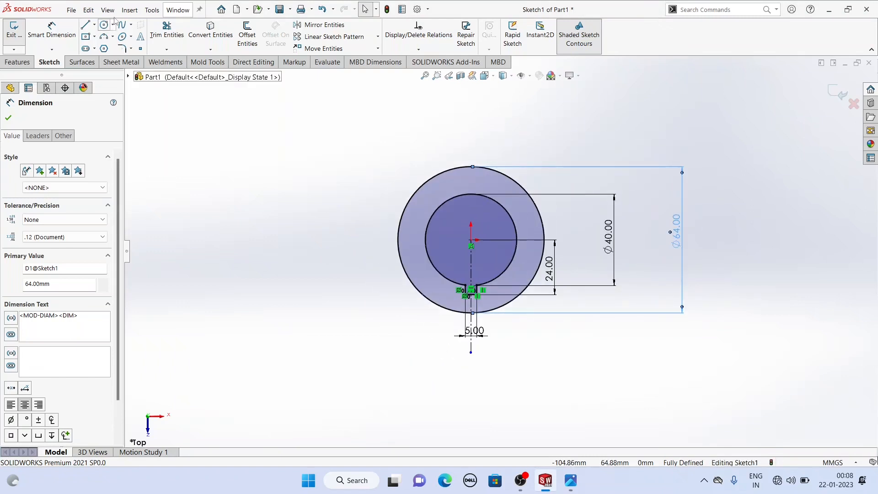
left_click(86, 25)
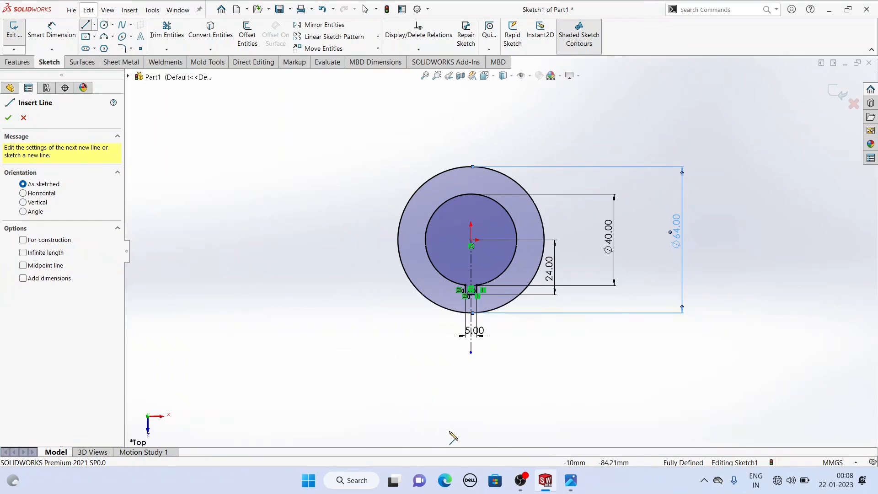
left_click_drag(374, 277, 334, 370)
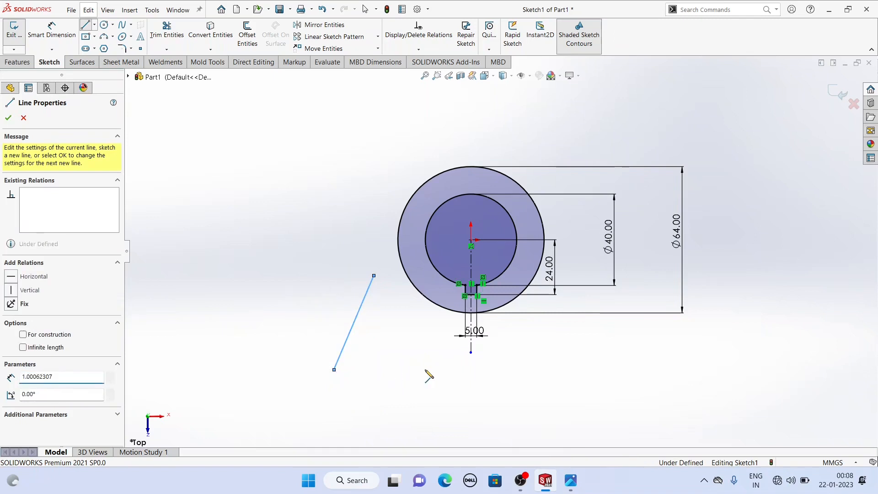
left_click(668, 370)
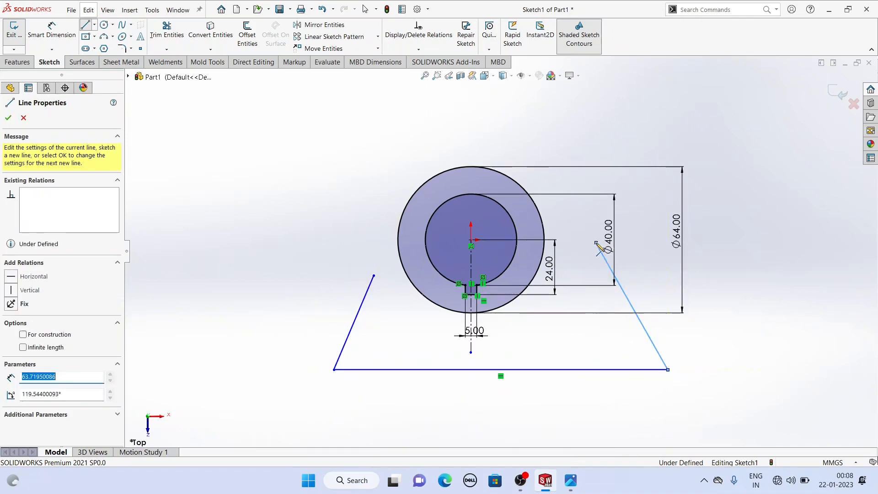
left_click(598, 243)
right_click(708, 167)
left_click(721, 209)
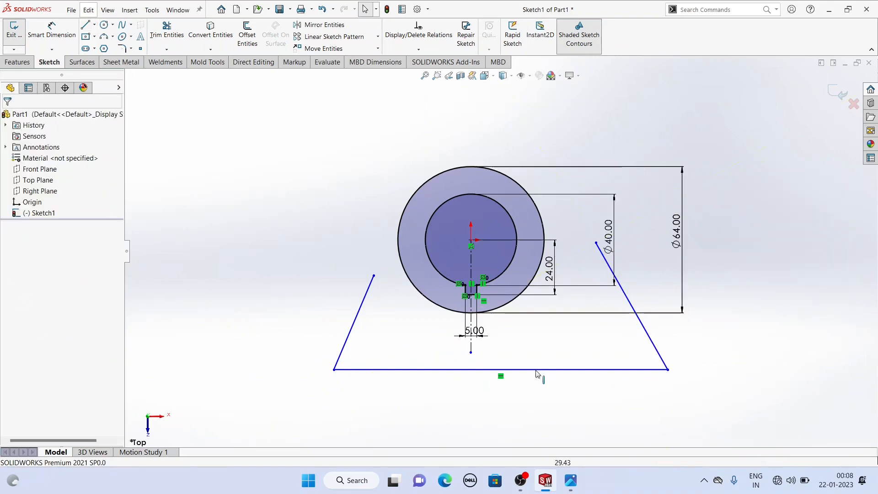
- Make the plate's left slanted line tangent to the outer circle and its upper endpoint coincident with that circle
left_click(353, 337)
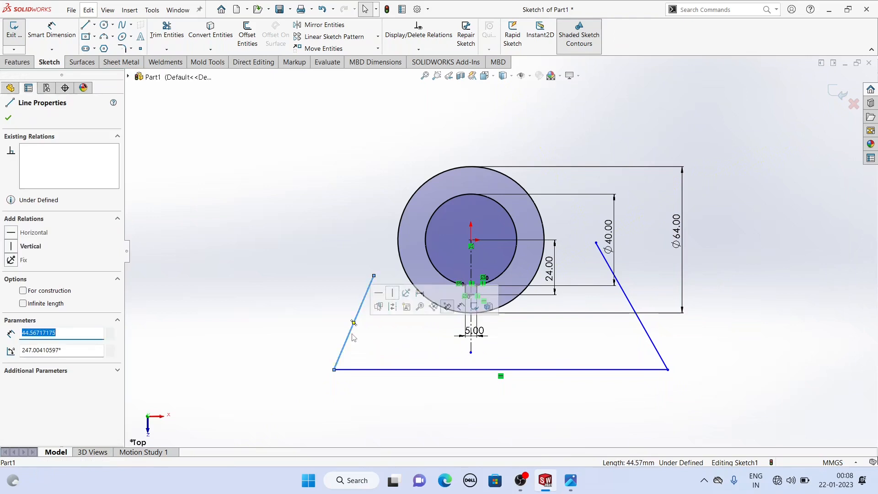
left_click(410, 199, "ctrl")
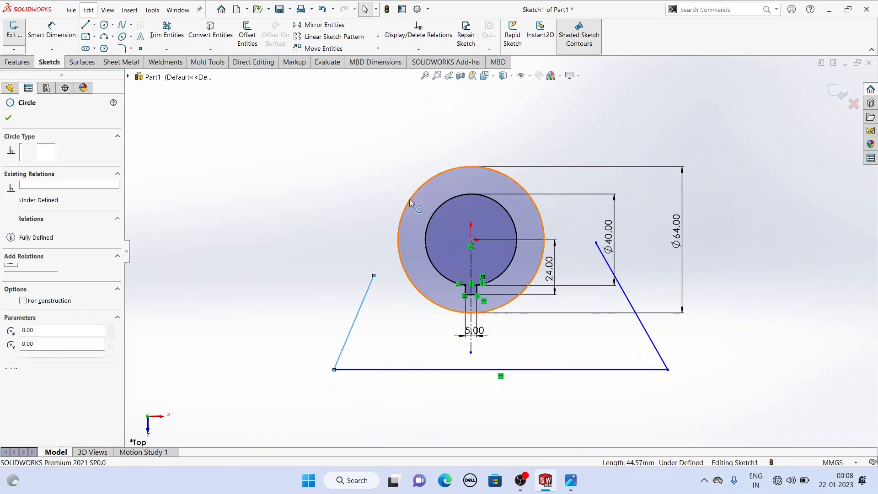
left_click(435, 159)
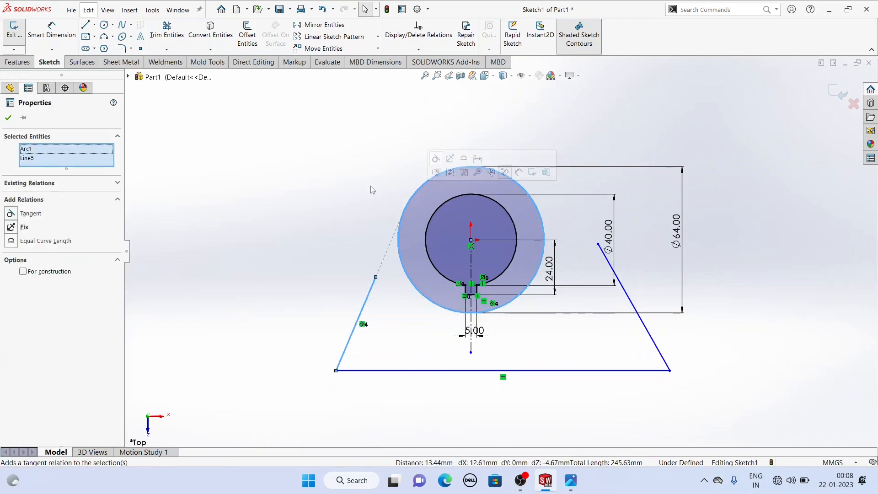
left_click(376, 278)
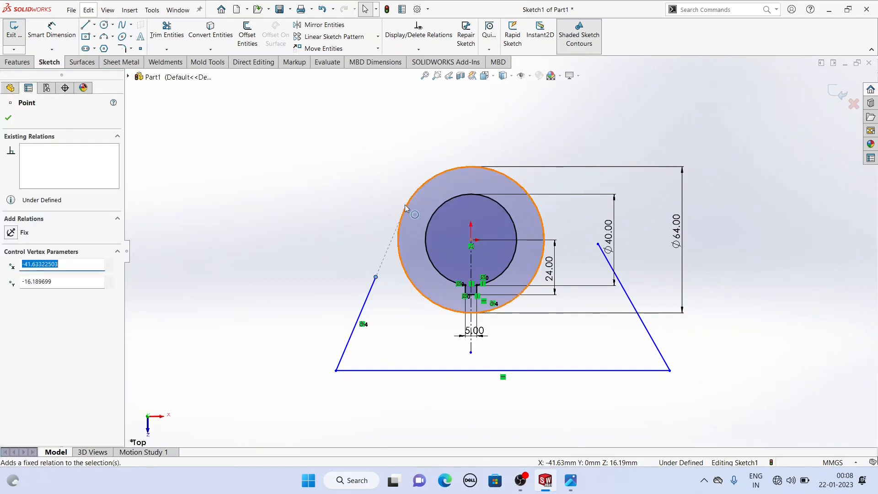
left_click(418, 195, "ctrl")
left_click(449, 163)
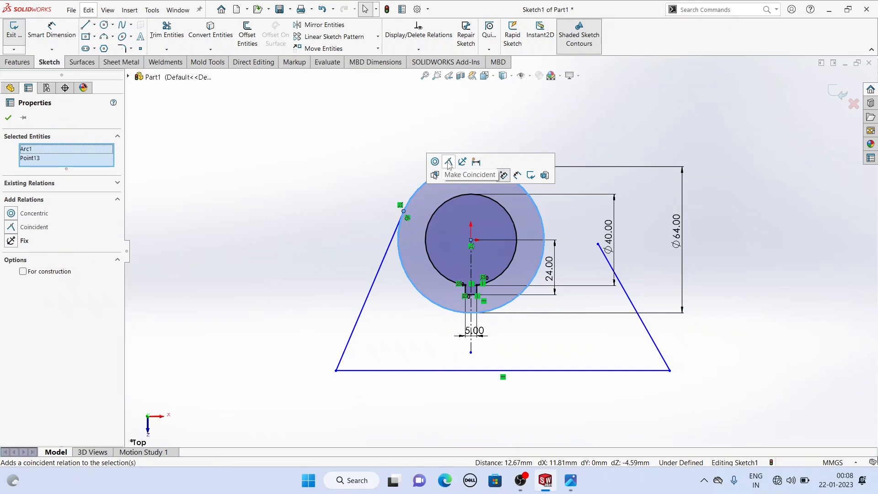
left_click(728, 241)
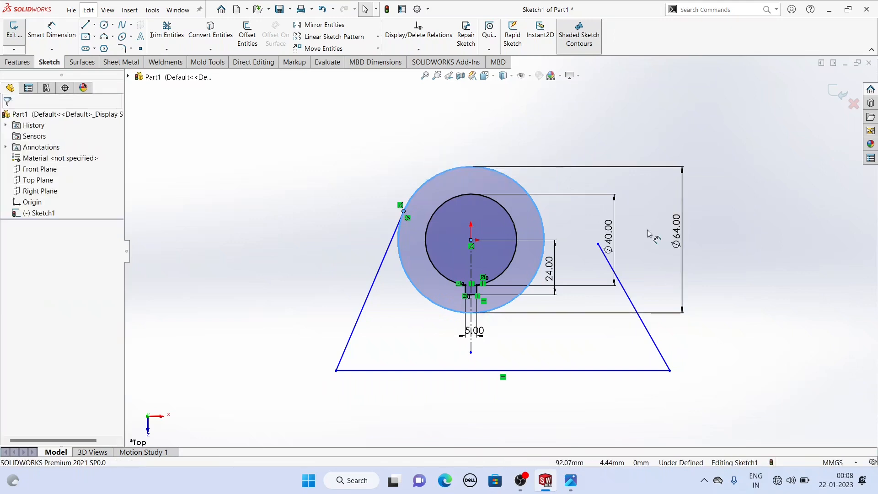
- Make the plate's right slanted line tangent to the outer circle and its upper endpoint coincident with that circle
left_click(606, 255)
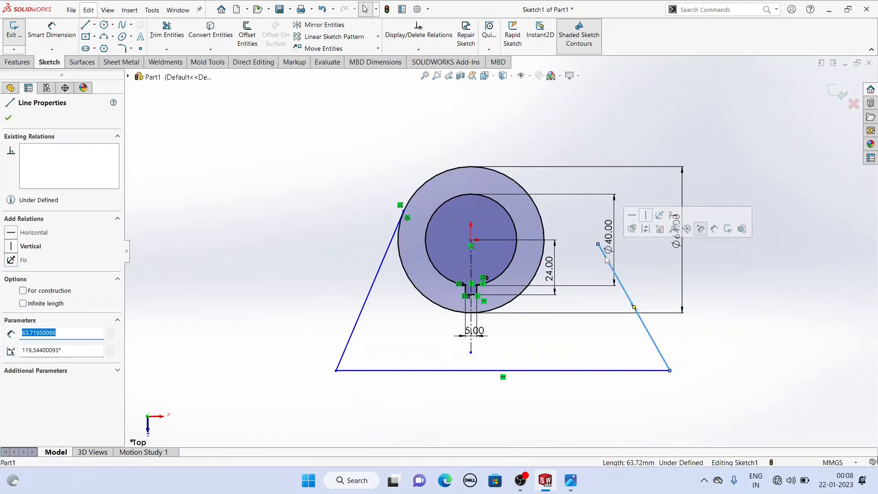
left_click(544, 228, "ctrl")
left_click(570, 183)
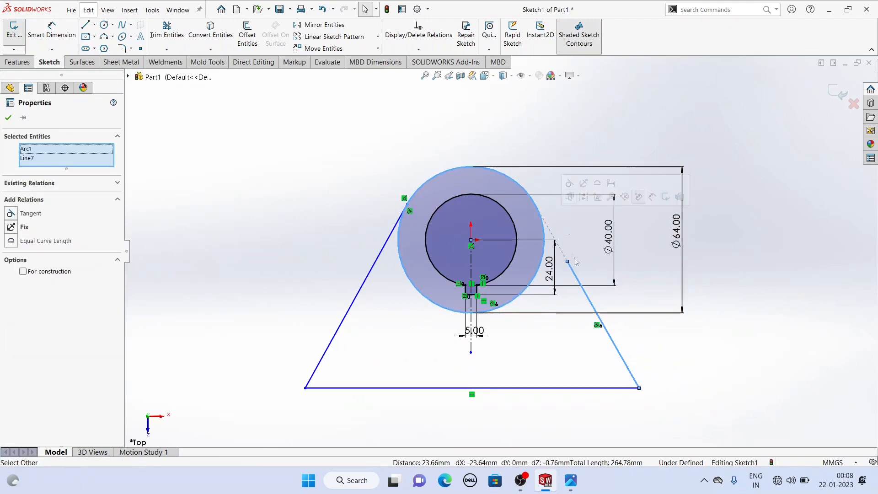
left_click(568, 261)
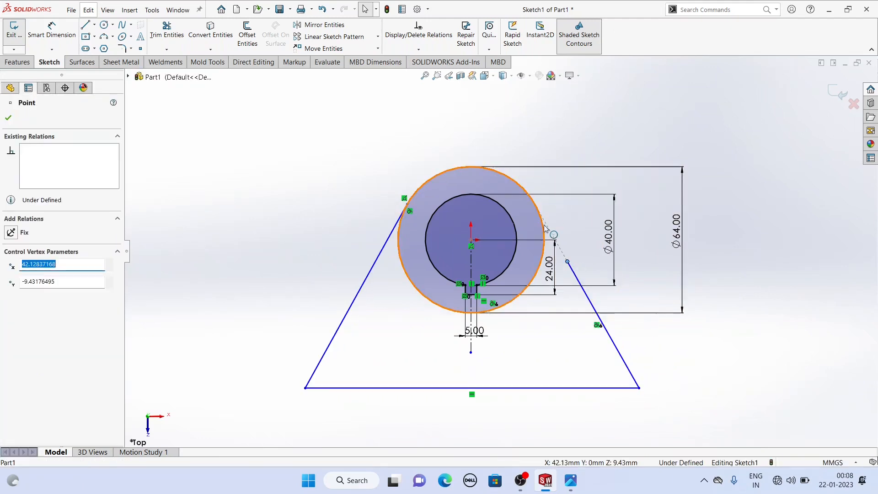
left_click(544, 238, "ctrl")
left_click(584, 184)
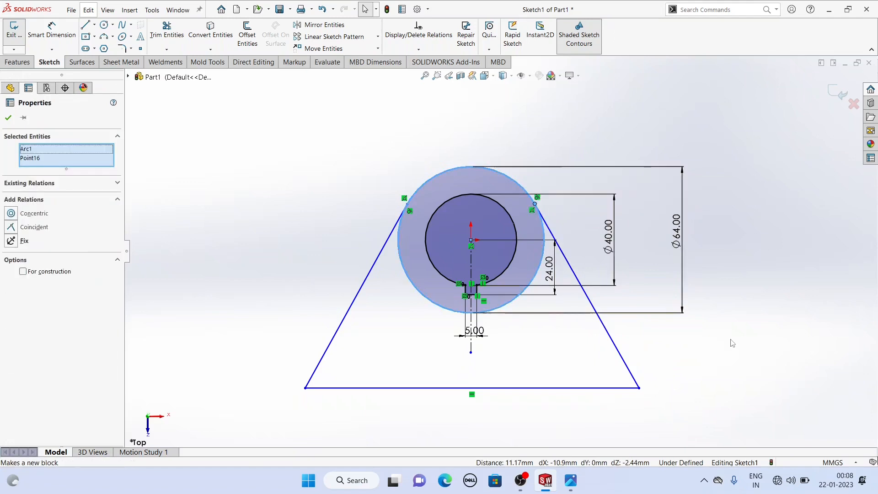
left_click(733, 344)
- Draw a vertical centerline about 79 mm long from the origin down past the plate's horizontal base line
left_click(94, 24)
left_click(102, 49)
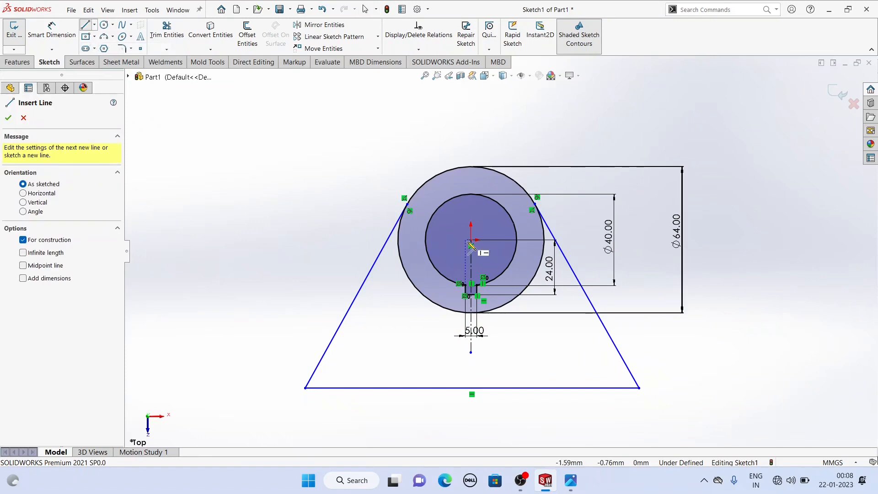
left_click(415, 241)
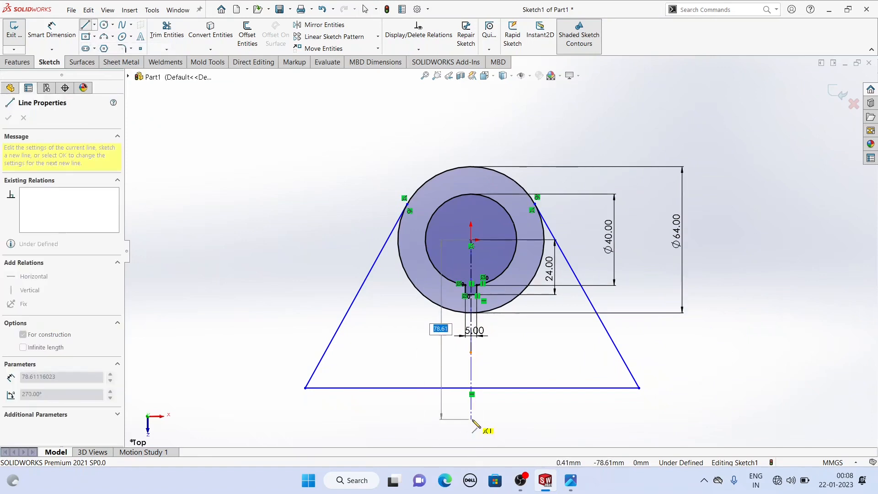
left_click(472, 419)
right_click(297, 258)
left_click(315, 300)
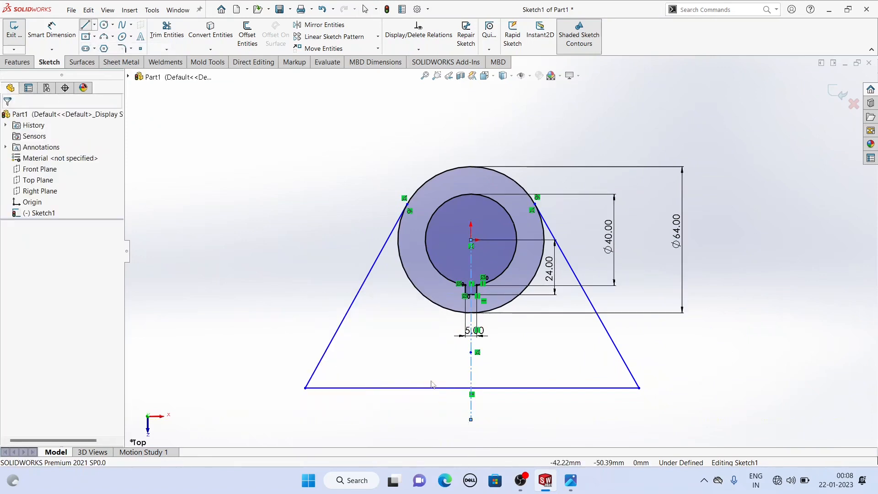
- Make the two endpoints of the plate's base line symmetric about the long vertical centerline
left_click(474, 374)
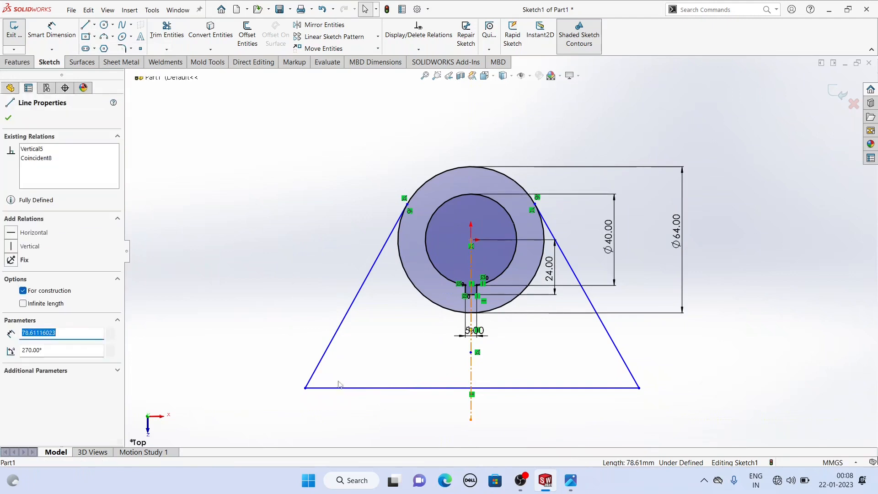
left_click(305, 388)
left_click(639, 388, "ctrl")
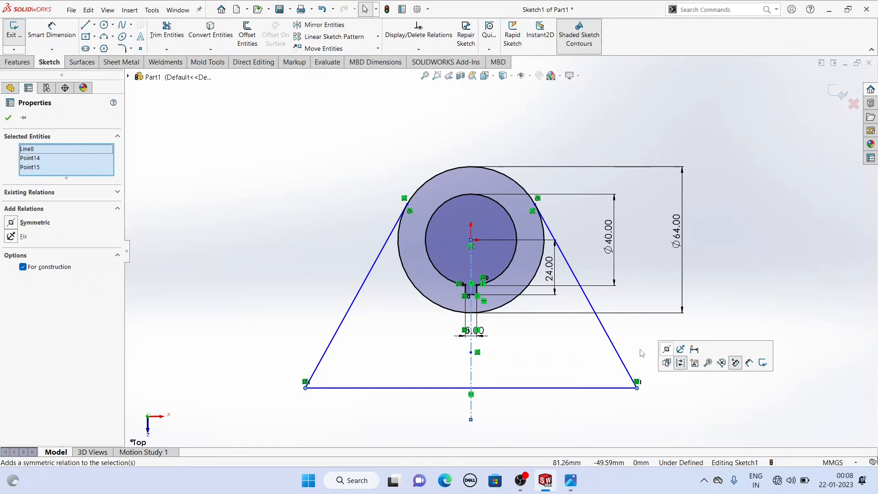
- Fillet the two lower corners of the plate outline with a 20 mm radius
left_click(540, 415)
scroll(515, 412, "up", 2)
scroll(465, 403, "down", 2)
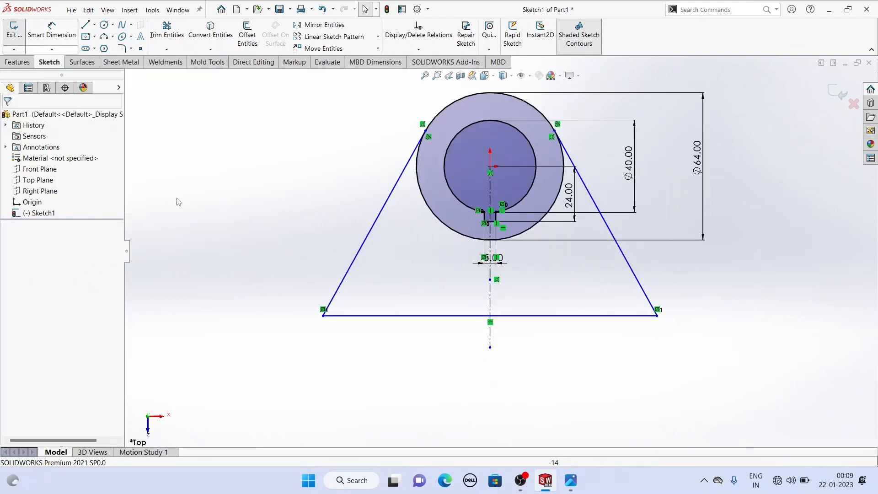
scroll(476, 235, "up", 2)
scroll(476, 236, "down", 1)
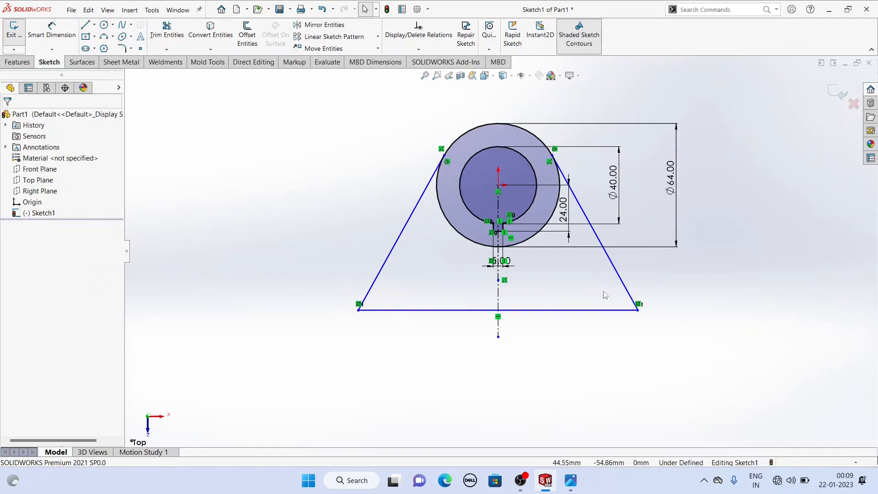
left_click(122, 49)
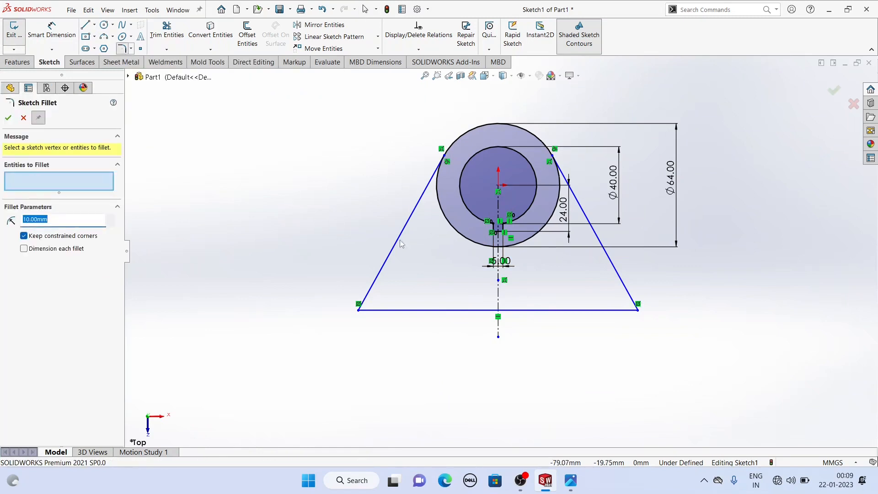
left_click(359, 310)
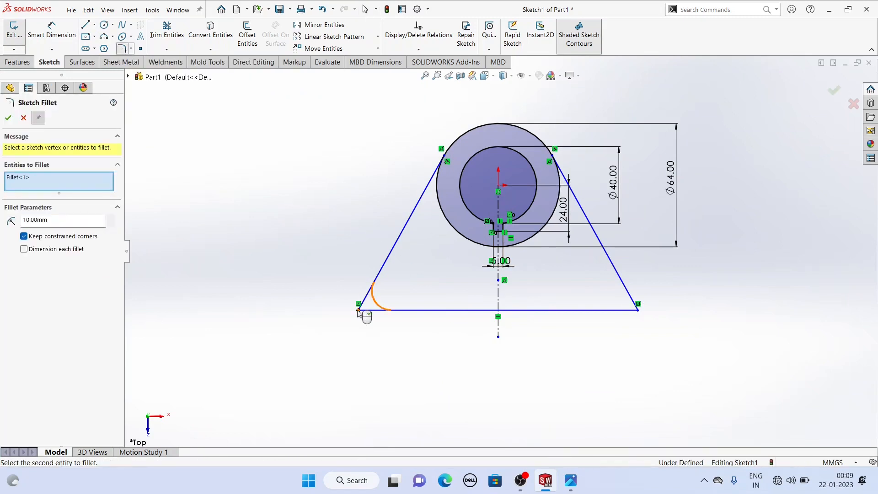
left_click(639, 311)
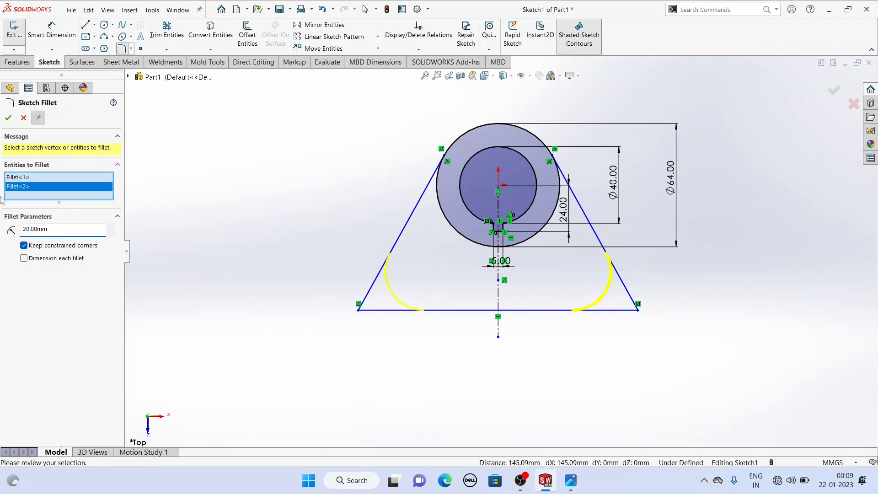
left_click(9, 119)
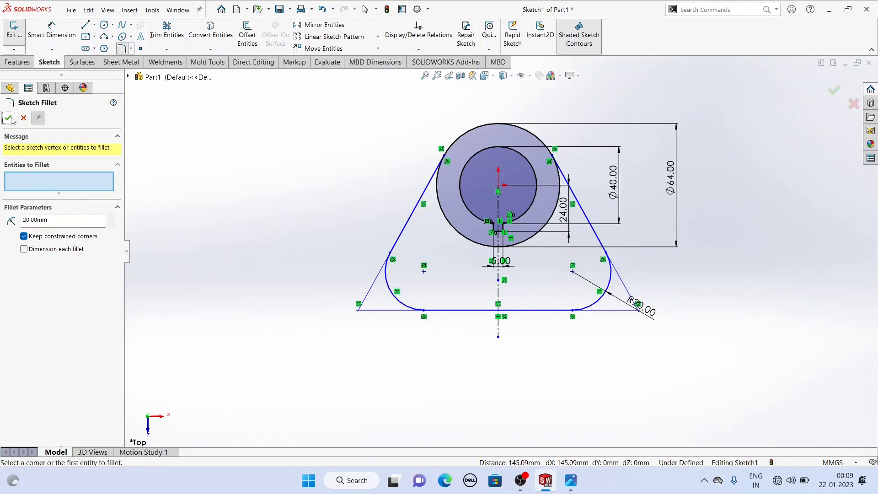
- Dimension the horizontal distance between the two corner fillet centers as 80 mm
left_click(51, 28)
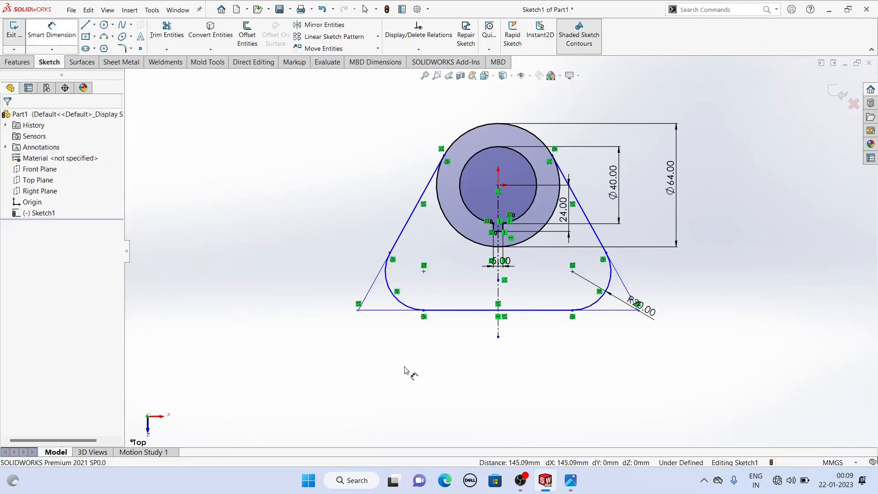
left_click(424, 272)
left_click(573, 272)
left_click(478, 380)
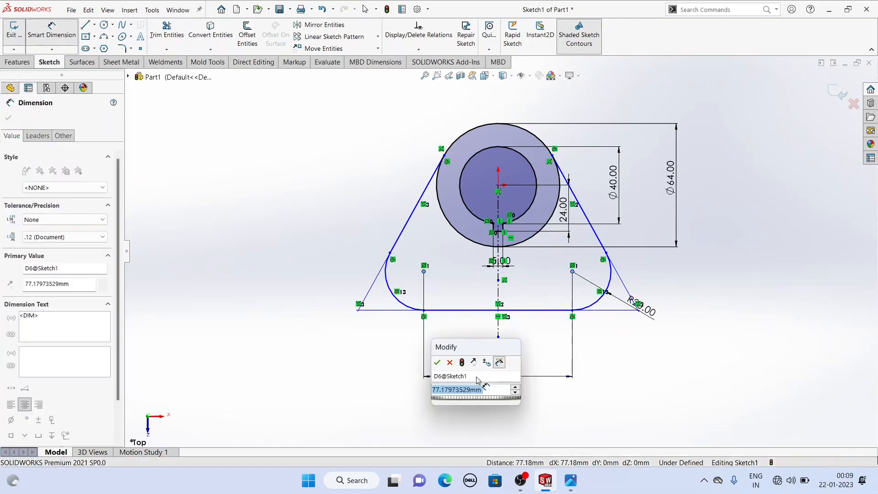
type("80")
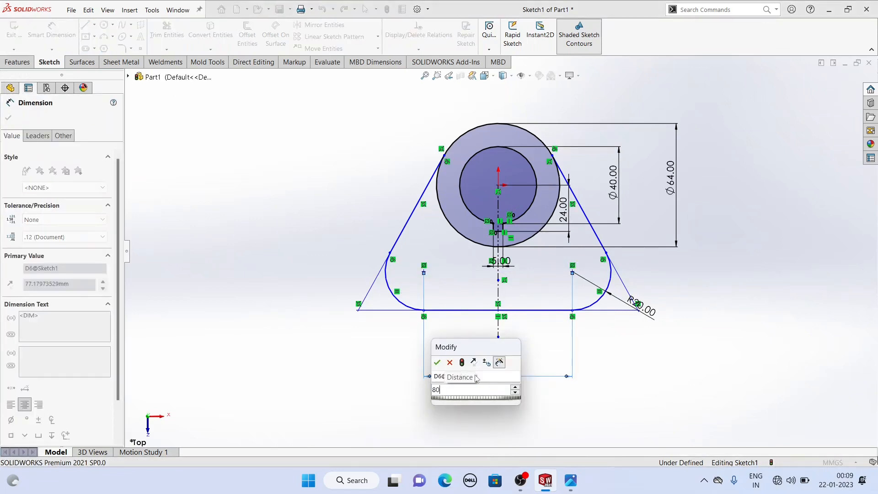
key("Return")
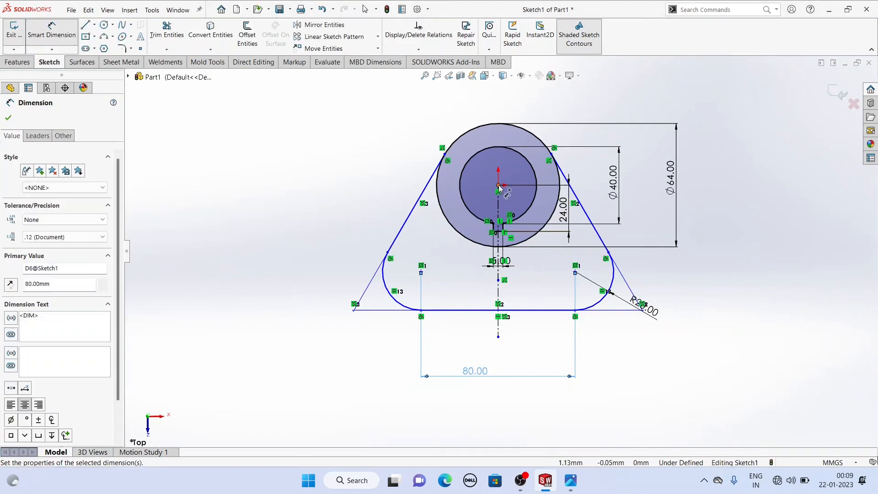
- Dimension the vertical distance from the origin to the left fillet center as 45 mm
left_click(499, 185)
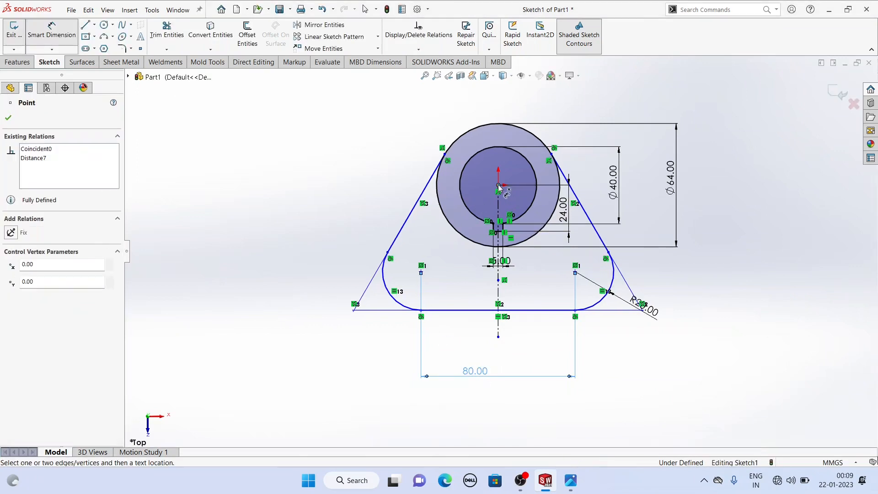
left_click(422, 272)
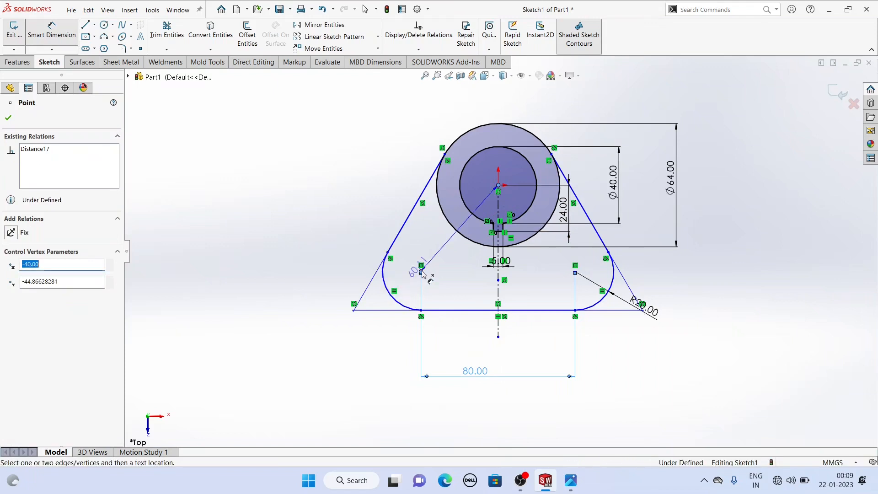
left_click(275, 230)
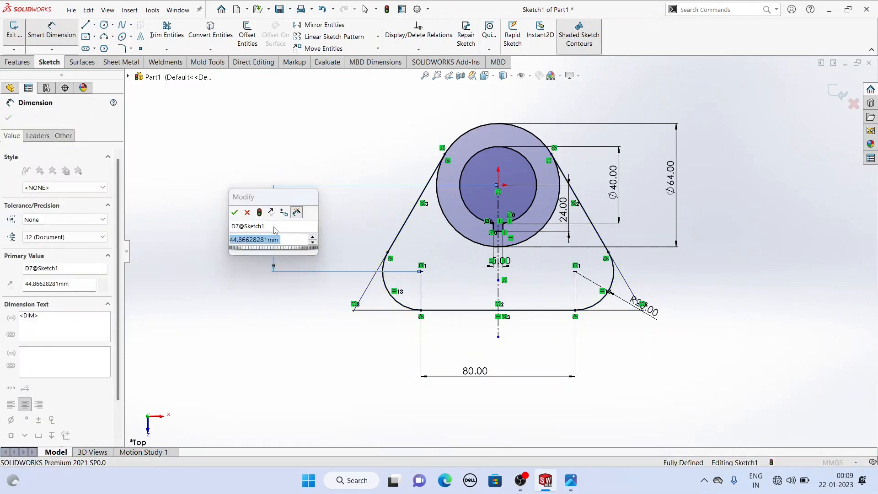
type("45")
key("Return")
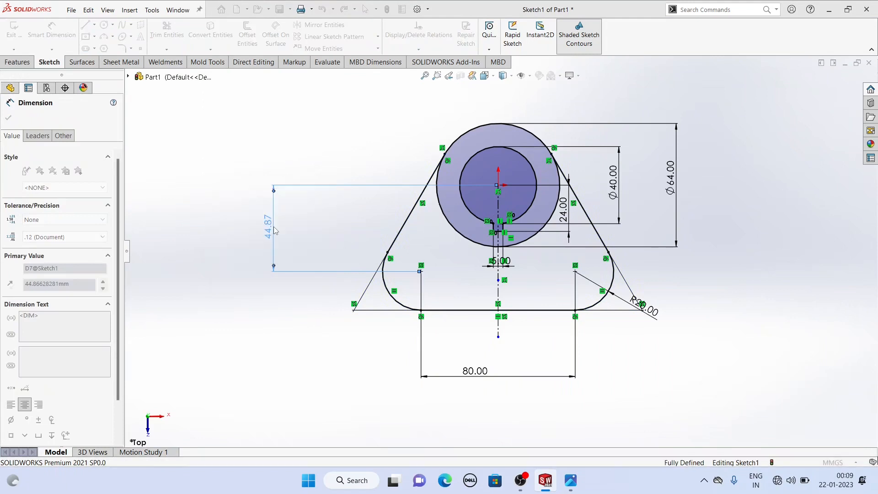
right_click(296, 143)
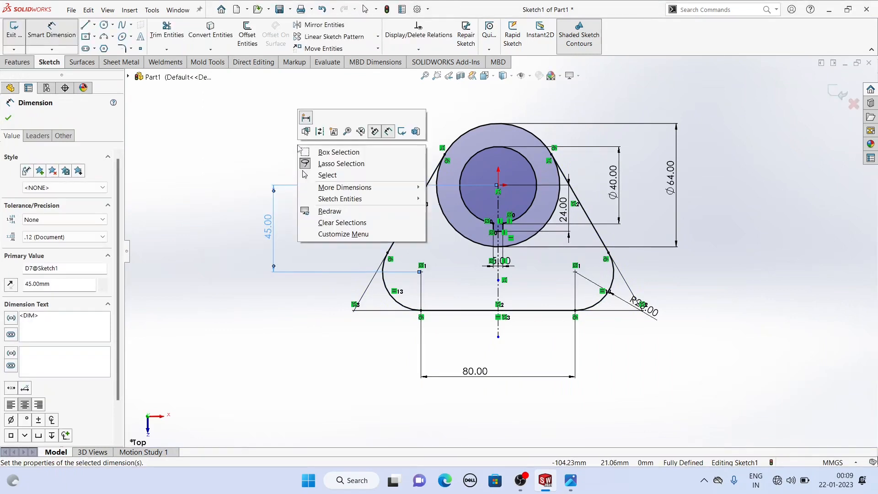
left_click(332, 177)
- Draw a three-point arc along the lower side of the outer circle, joining the upper endpoints of the two slanted lines
mouse_move(434, 210)
middle_mouse_down()
mouse_move(461, 237)
mouse_move(407, 238)
middle_mouse_up()
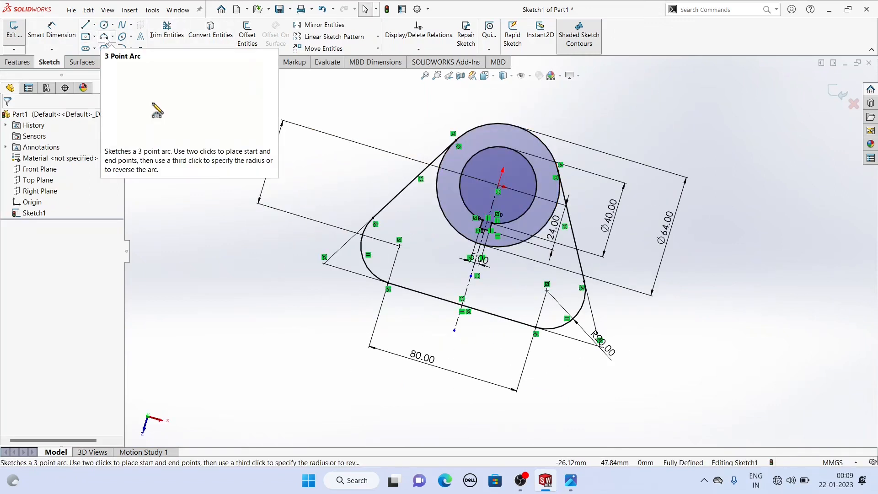
left_click(104, 37)
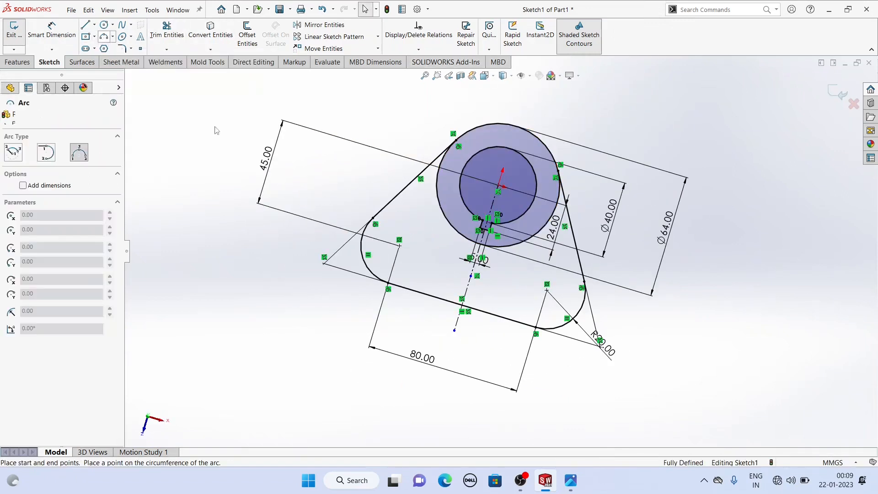
left_click(456, 140)
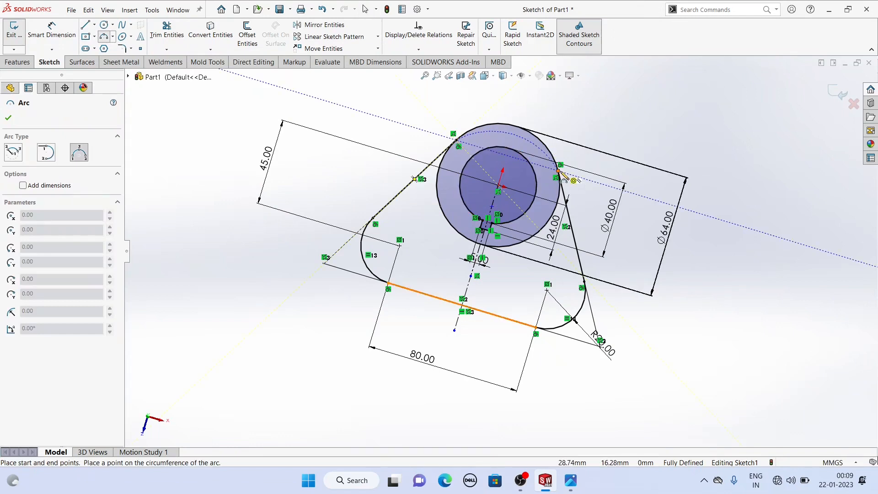
left_click(559, 171)
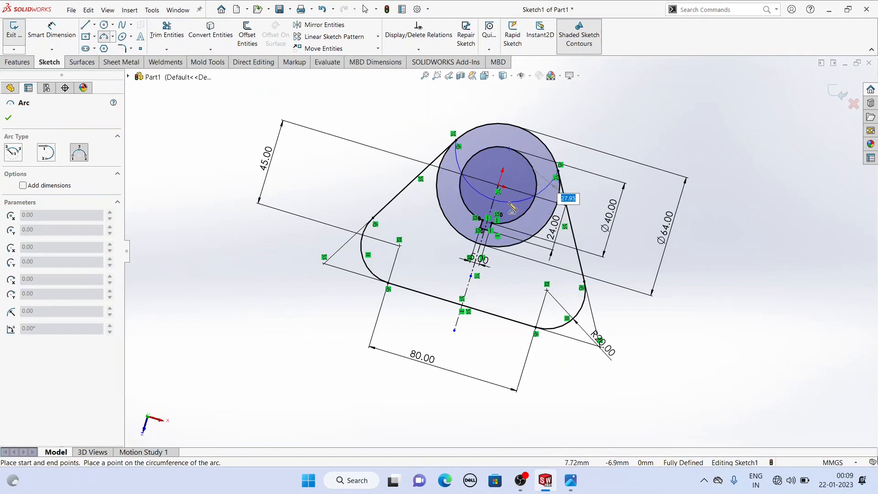
left_click(523, 248)
right_click(357, 122)
left_click(358, 122)
- Extrude the keyed ring region between the 40 mm and 64 mm circles to a blind depth of 60 mm
mouse_move(376, 122)
middle_mouse_down()
mouse_move(454, 119)
mouse_move(437, 143)
mouse_move(435, 230)
middle_mouse_up()
scroll(434, 230, "up", 2)
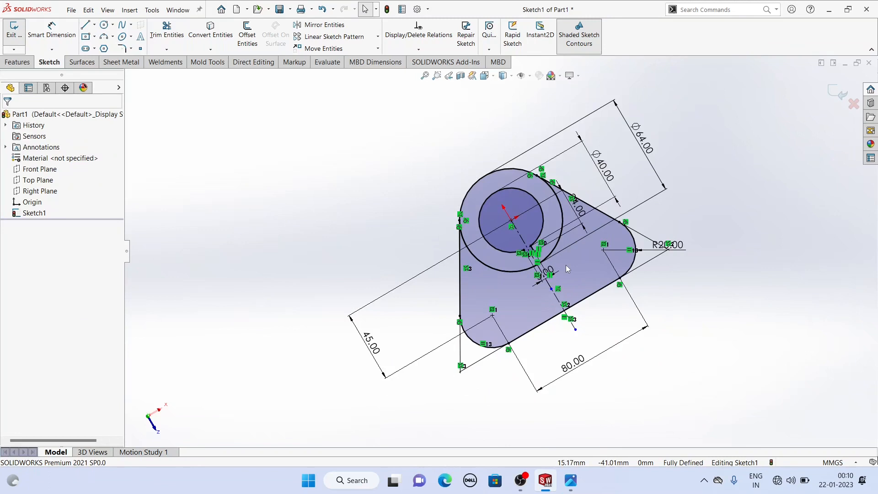
scroll(565, 265, "down", 2)
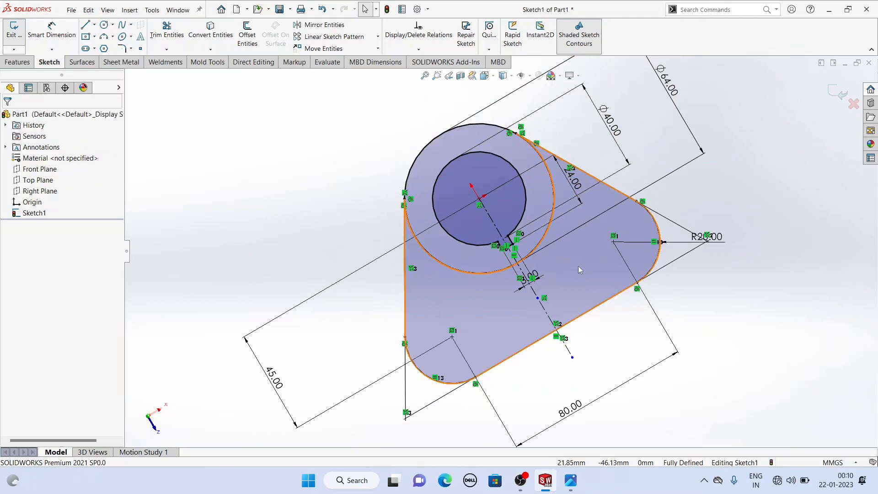
mouse_move(555, 241)
middle_mouse_down()
mouse_move(584, 248)
mouse_move(533, 261)
middle_mouse_up()
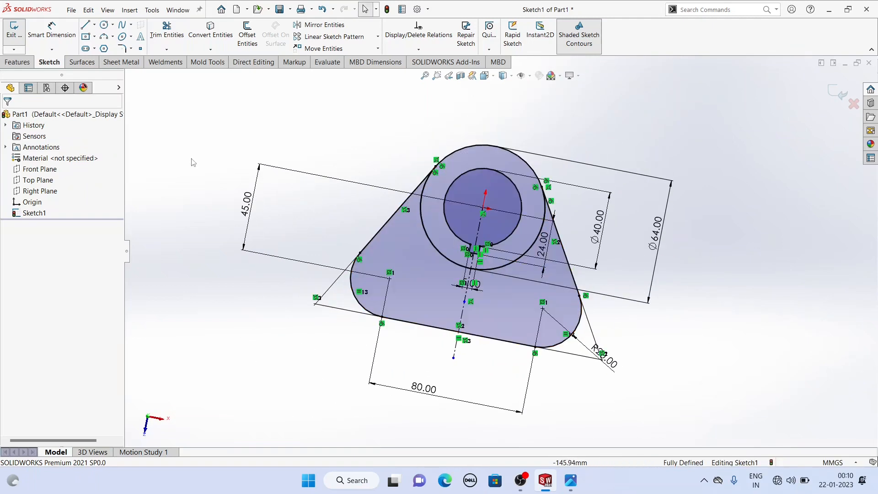
left_click(17, 62)
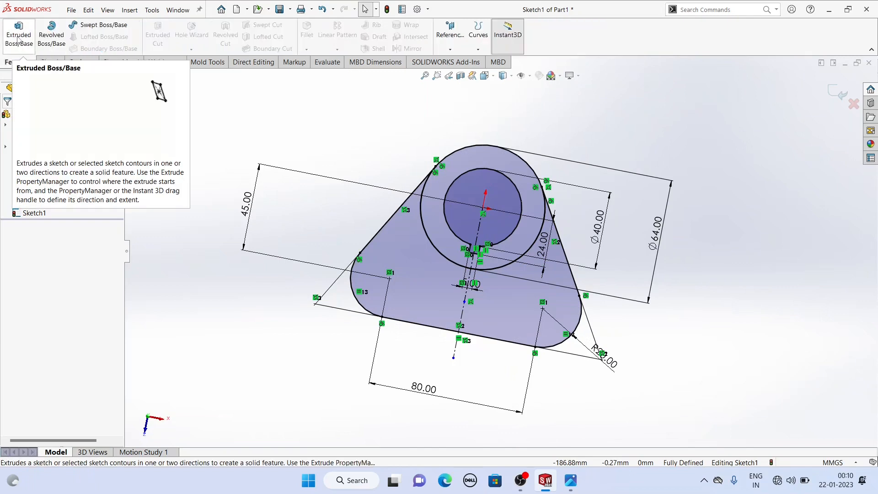
left_click(18, 38)
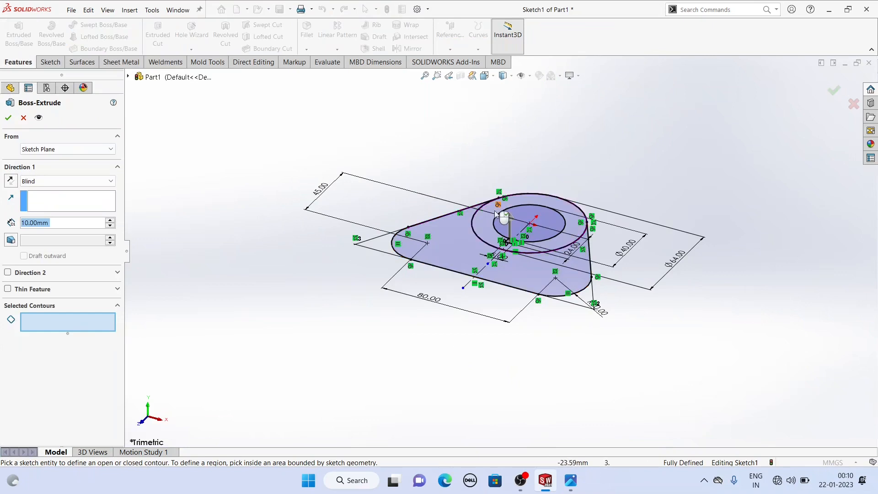
left_click(540, 197)
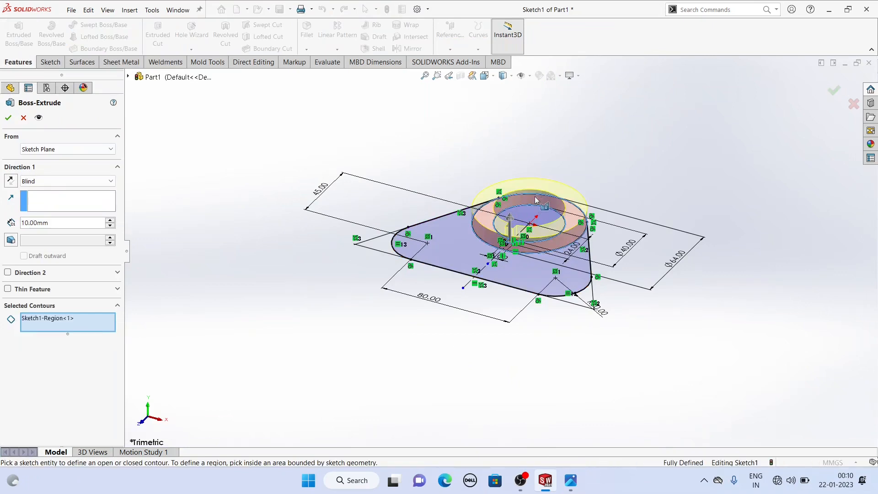
middle_click_drag(334, 238, 361, 210)
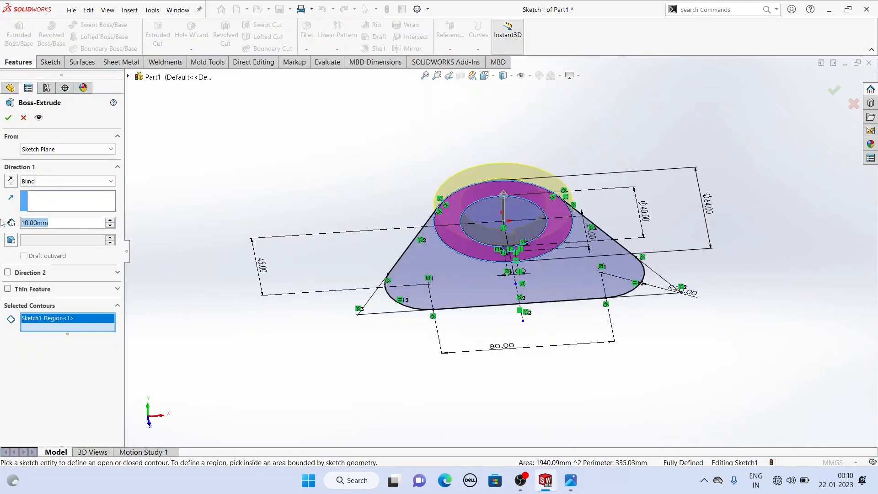
type("60")
key("Return")
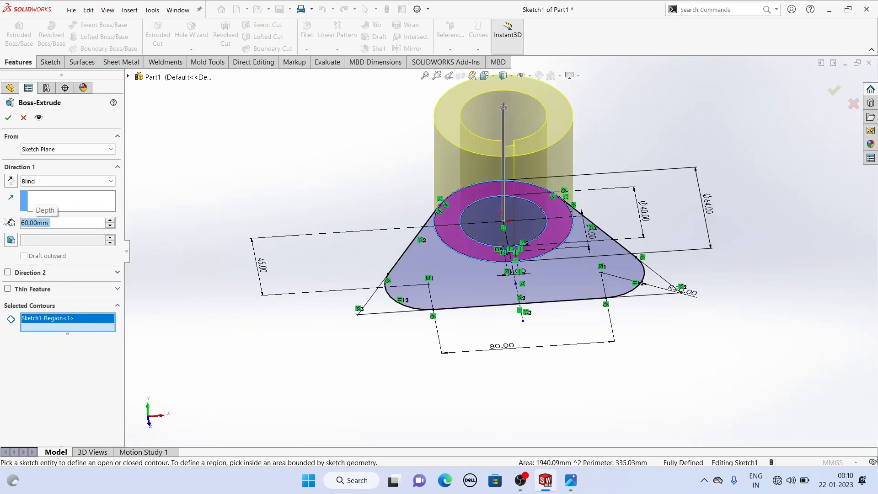
left_click(10, 117)
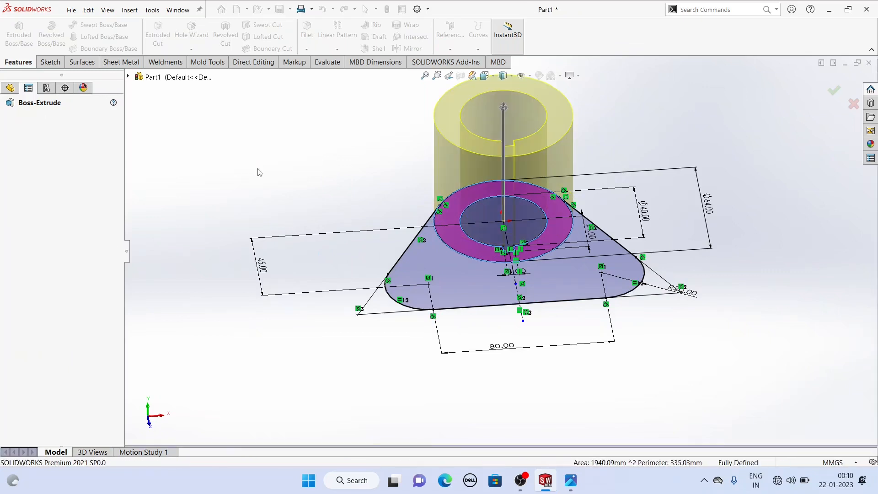
left_click(258, 169)
- Extrude the rounded lower plate region of the base sketch to a blind depth of 25 mm, merged with the hub
scroll(448, 251, "up", 4)
scroll(504, 214, "down", 3)
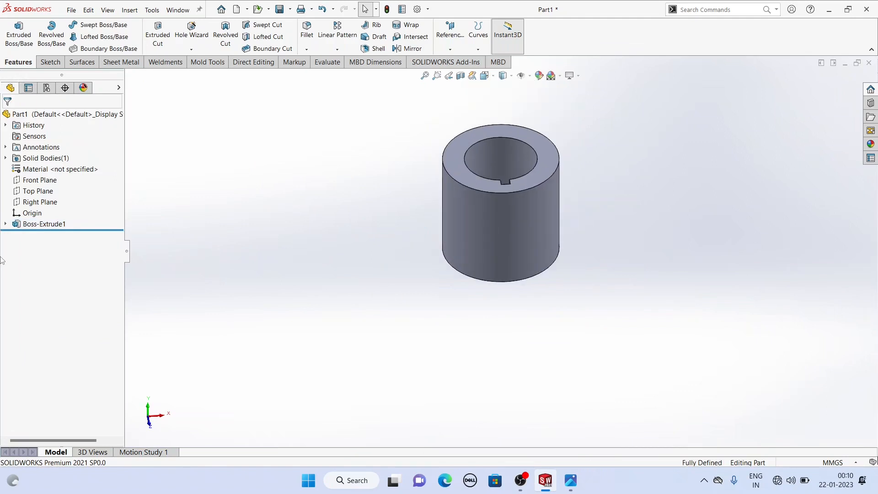
left_click(6, 224)
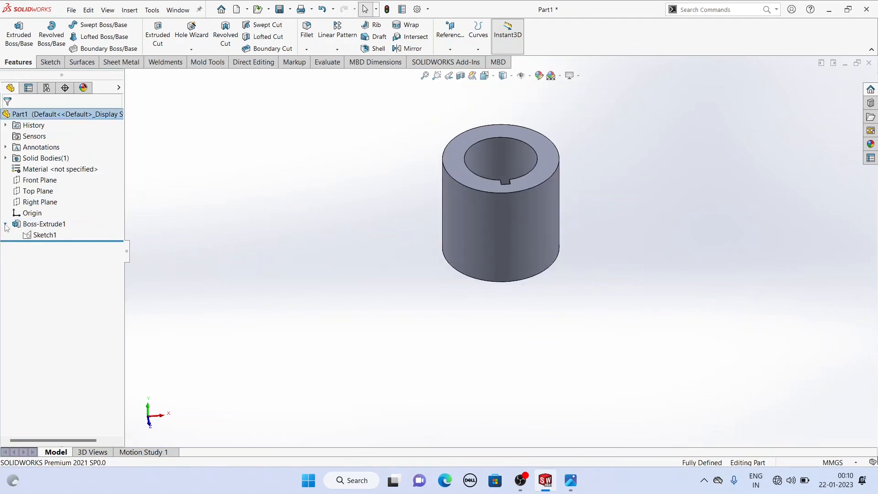
left_click(45, 236)
left_click(23, 33)
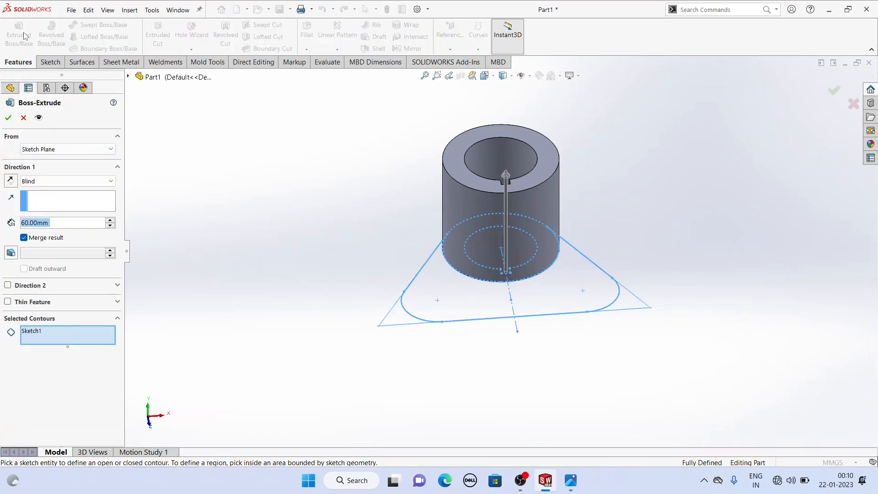
right_click(56, 333)
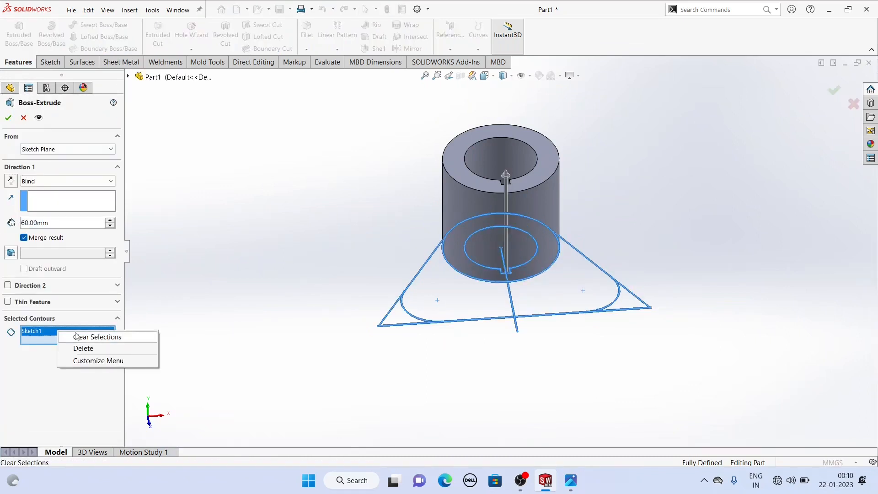
left_click(85, 337)
left_click(438, 314)
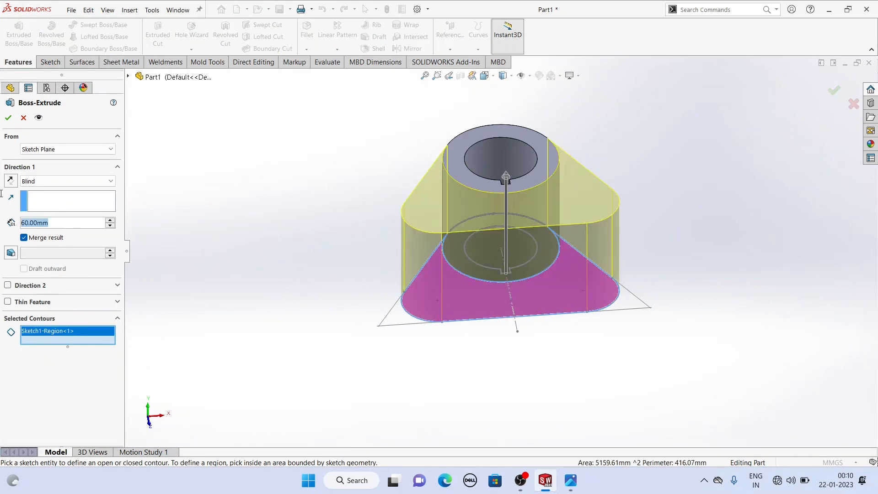
type("25")
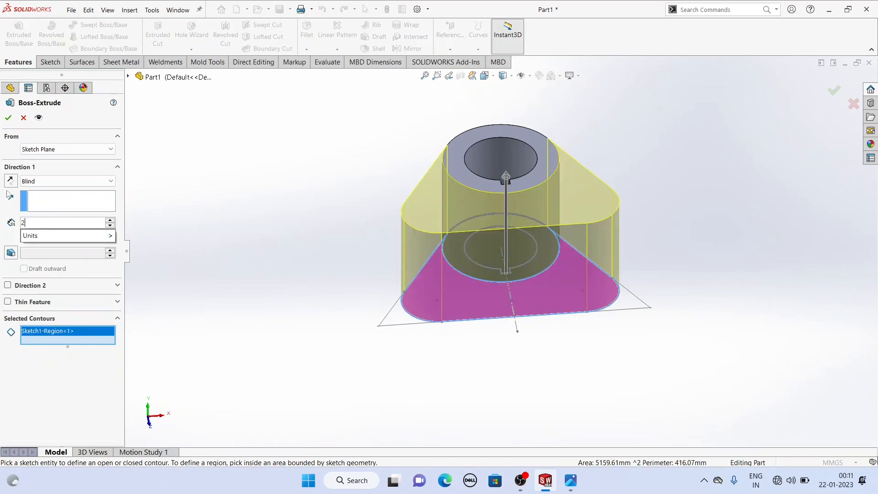
key("Return")
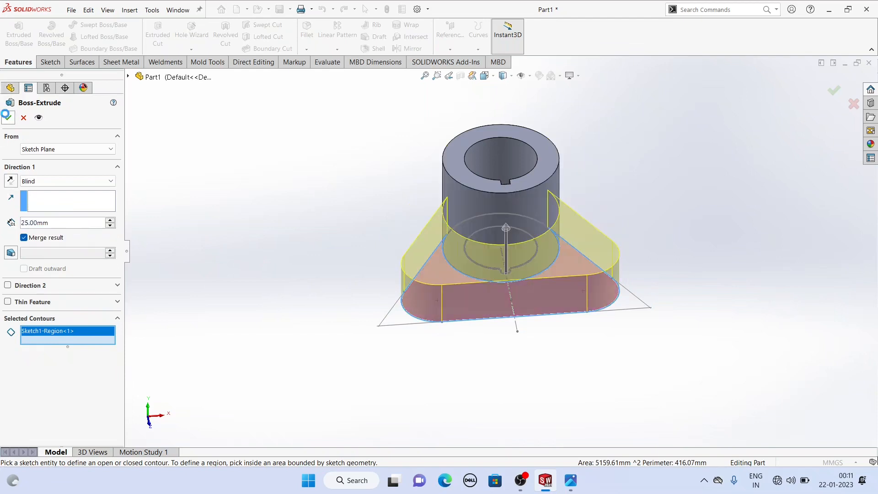
- Check the arm layout in the reference drawing and open a new sketch on the keyed hub's top face
middle_click_drag(358, 225, 591, 273)
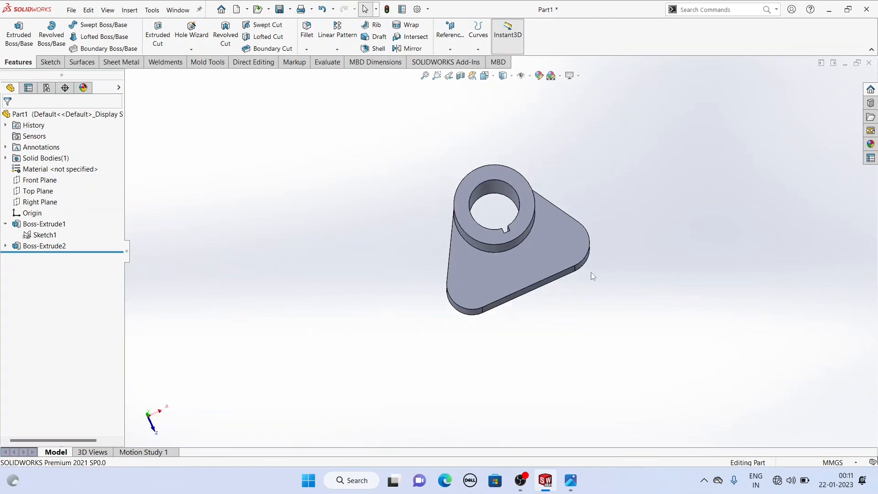
scroll(591, 274, "down", 2)
left_click(571, 481)
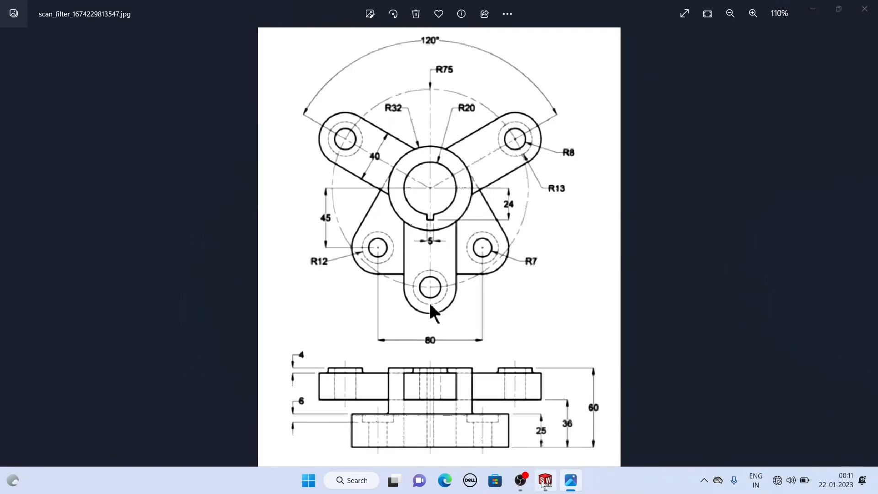
key("alt+Tab")
left_click(464, 228)
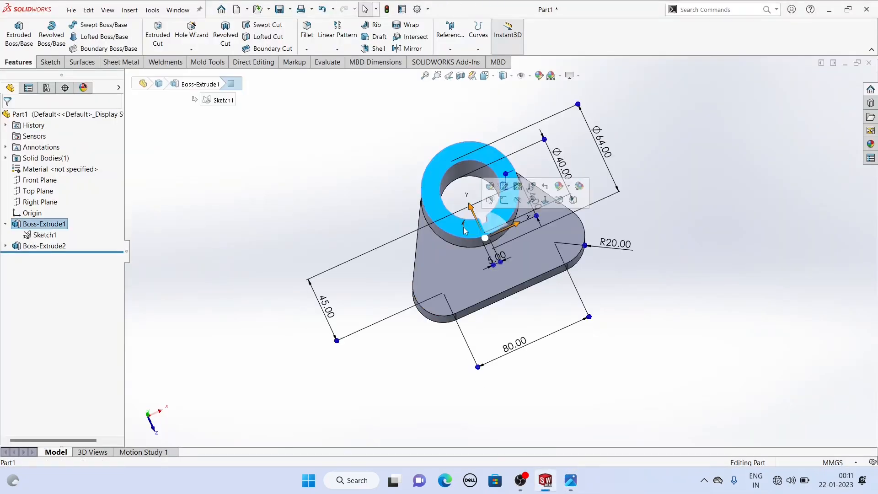
left_click(505, 200)
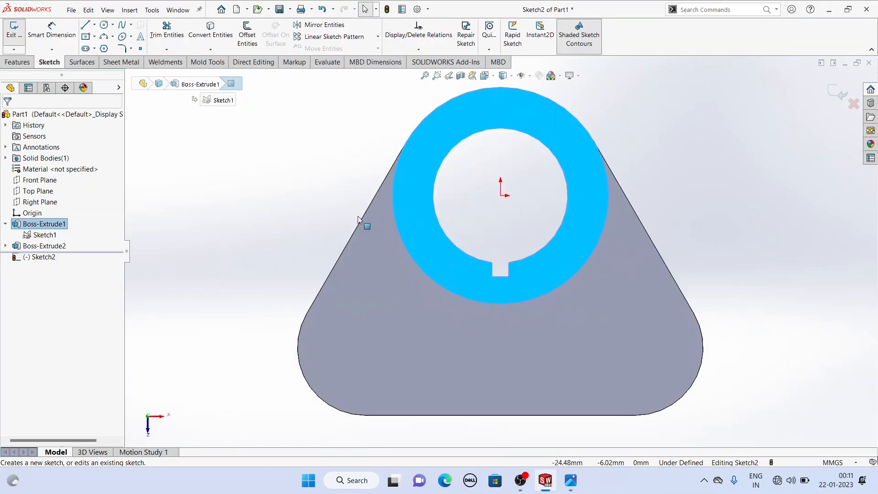
scroll(639, 243, "down", 1)
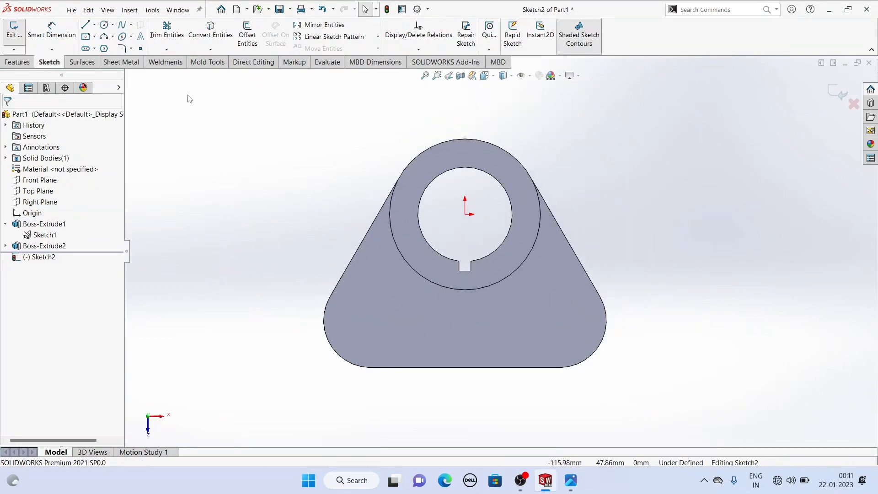
- Draw a circle about 115 mm in diameter around the hub, centred close to the origin
left_click(104, 25)
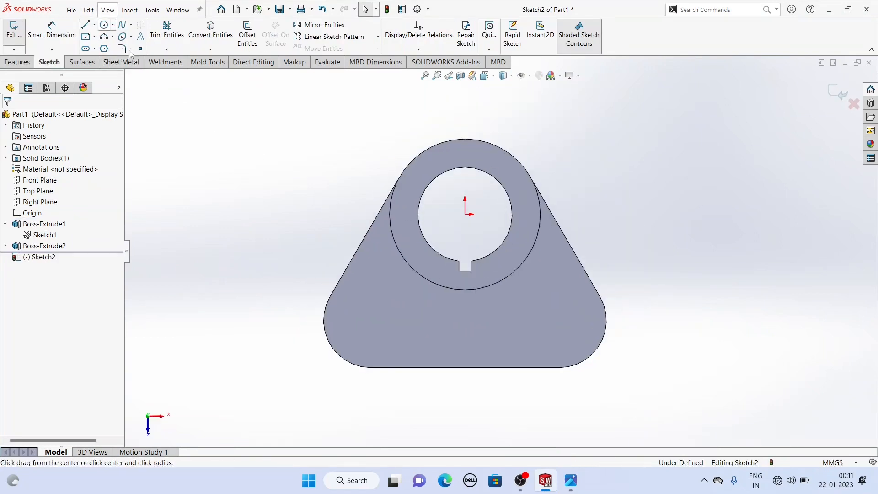
left_click(465, 215)
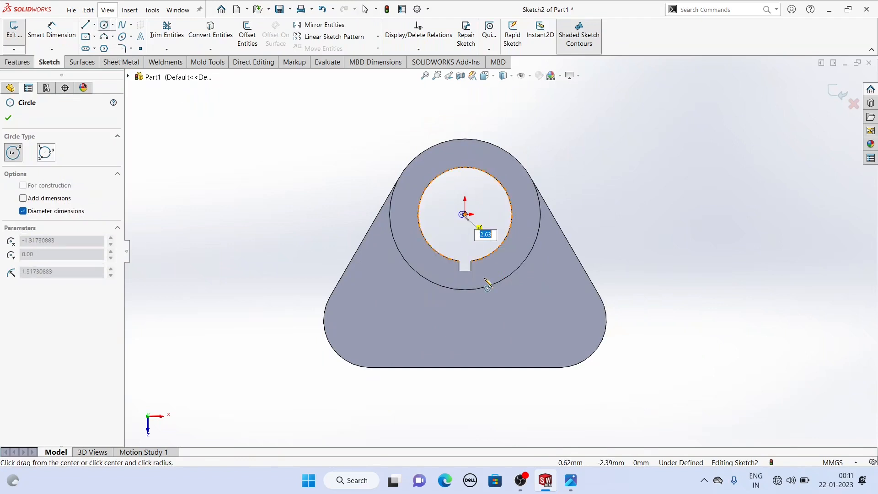
left_click(538, 330)
right_click(229, 176)
left_click(237, 179)
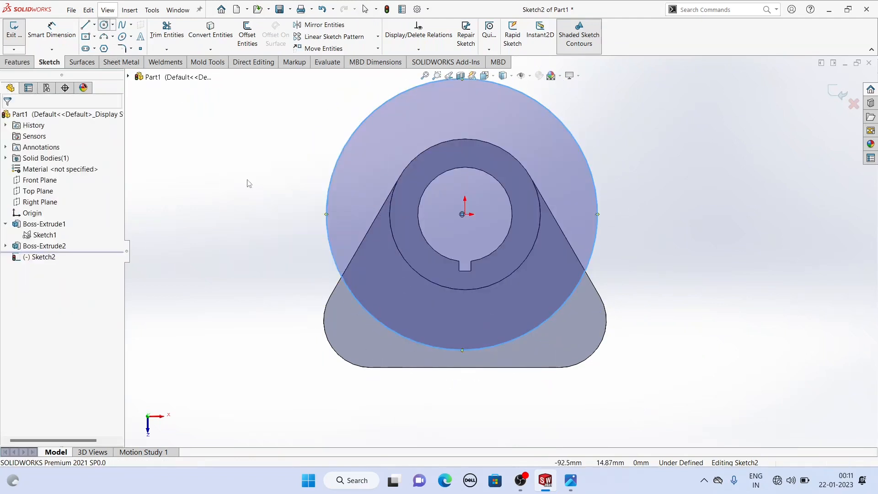
- Make the new circle's centre coincident with the origin
left_click(466, 214)
left_click(464, 214, "ctrl")
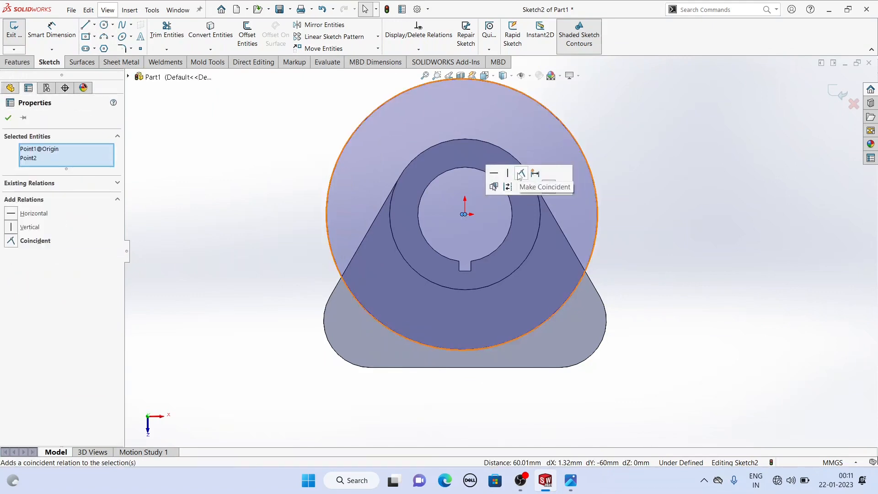
left_click(518, 174)
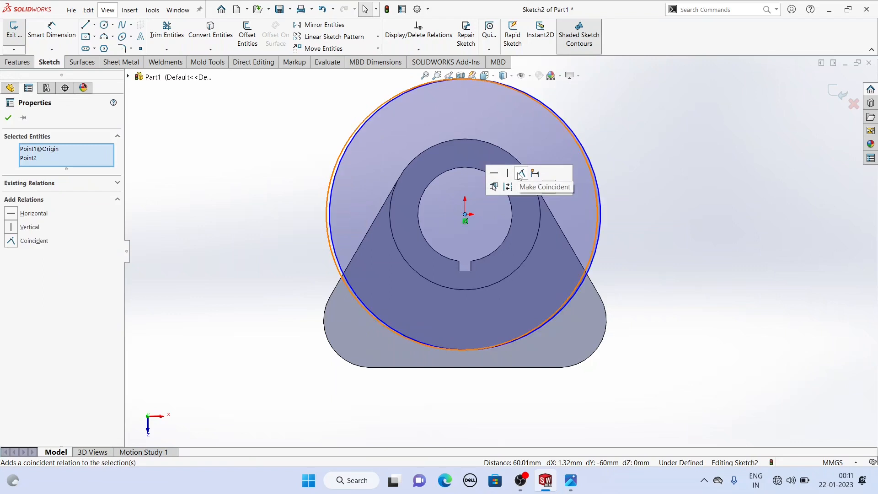
left_click(240, 149)
- Convert the large circle around the hub to construction geometry
scroll(356, 141, "up", 2)
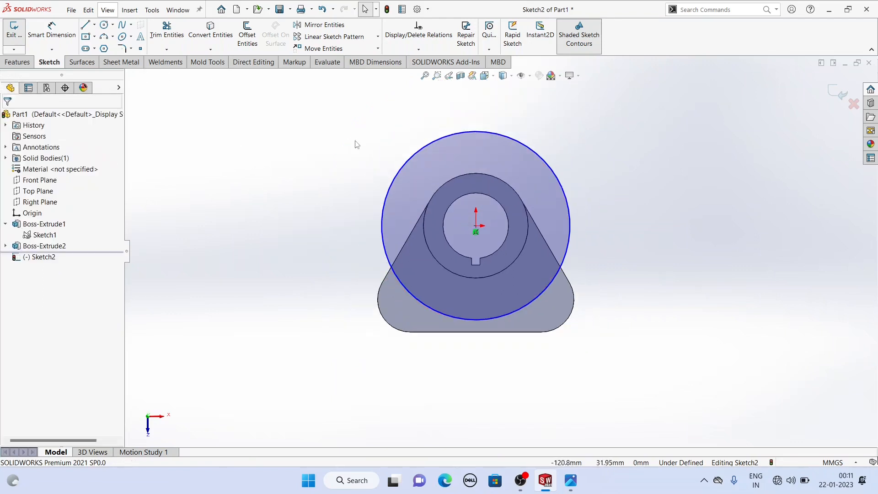
left_click(489, 131)
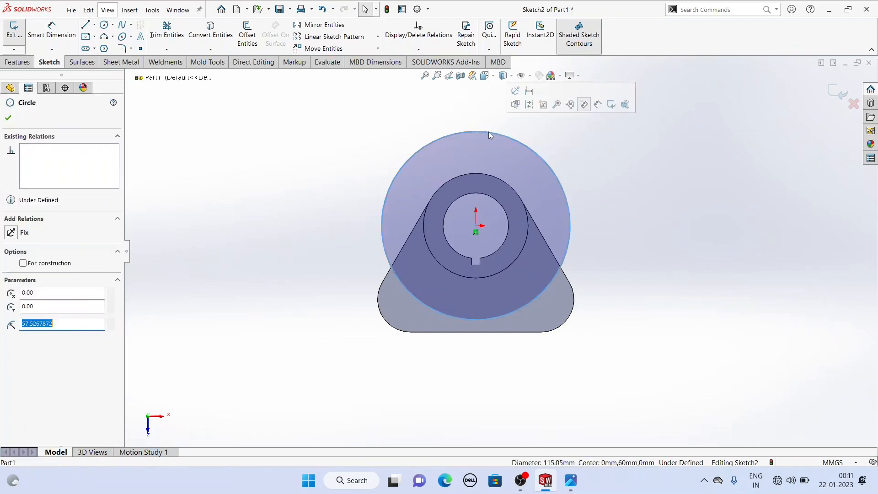
left_click(529, 105)
left_click(409, 104)
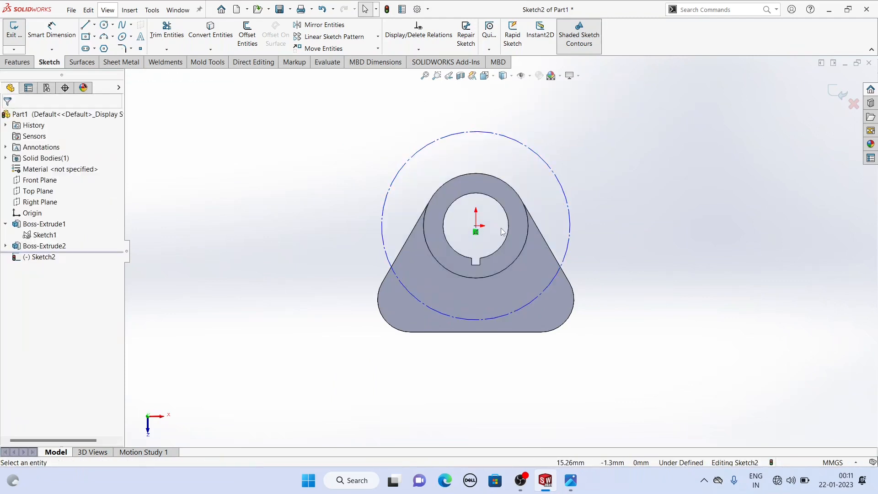
- Dimension the construction circle's diameter as 150 mm
scroll(480, 228, "down", 2)
left_click(60, 28)
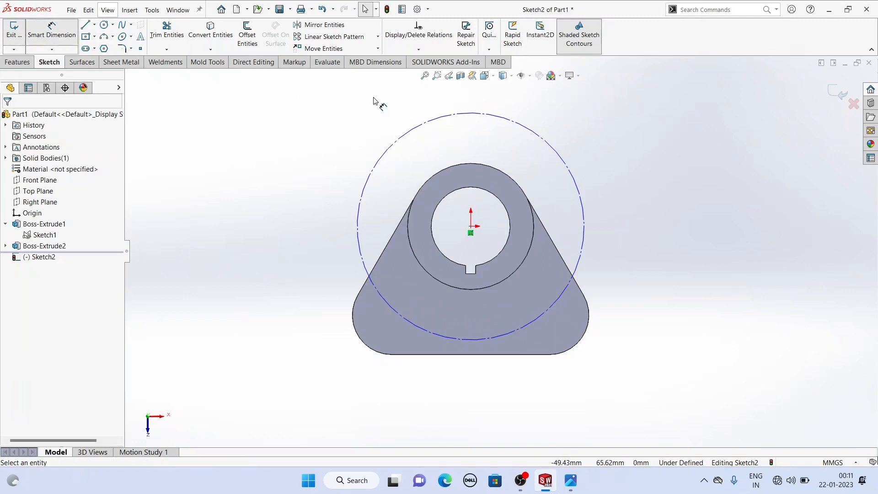
left_click(418, 130)
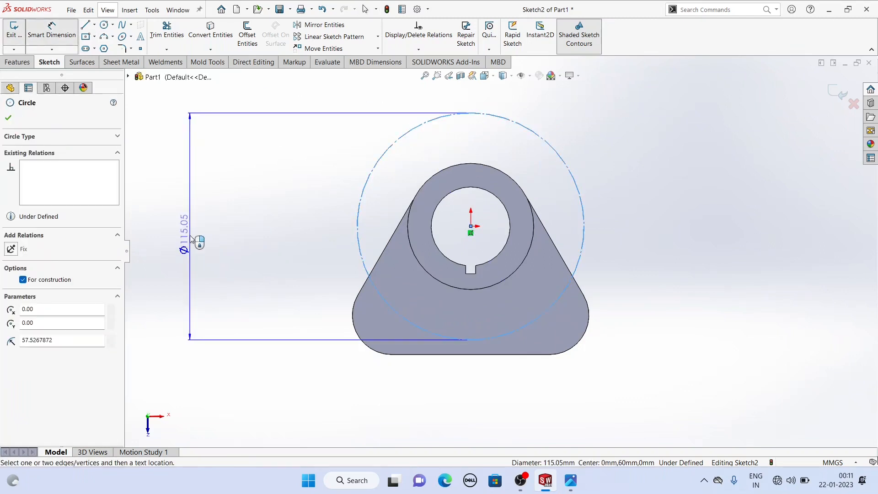
left_click(192, 238)
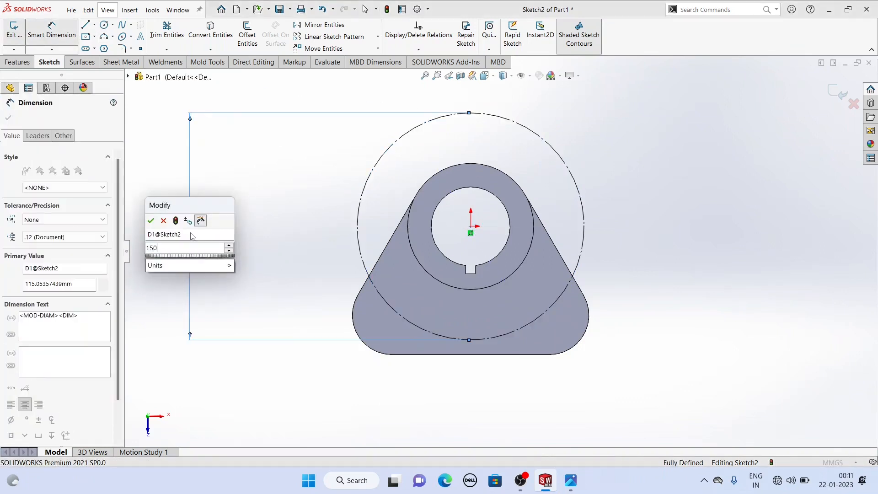
key("Return")
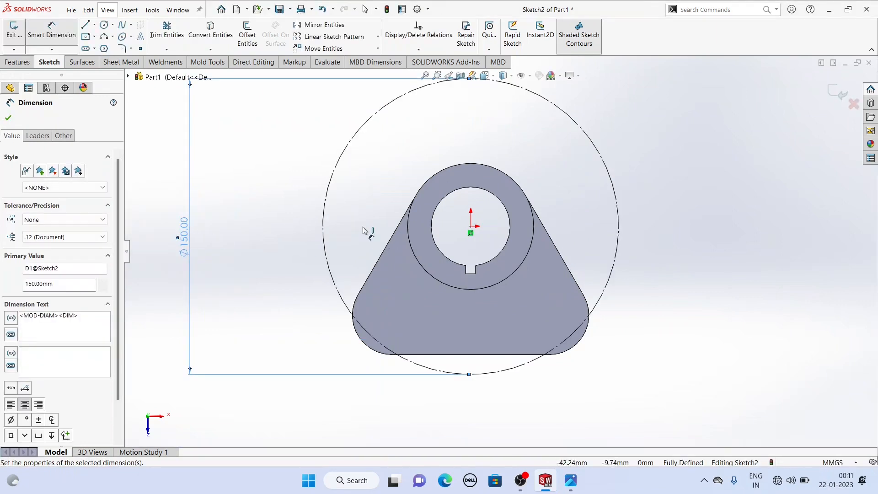
right_click(246, 155)
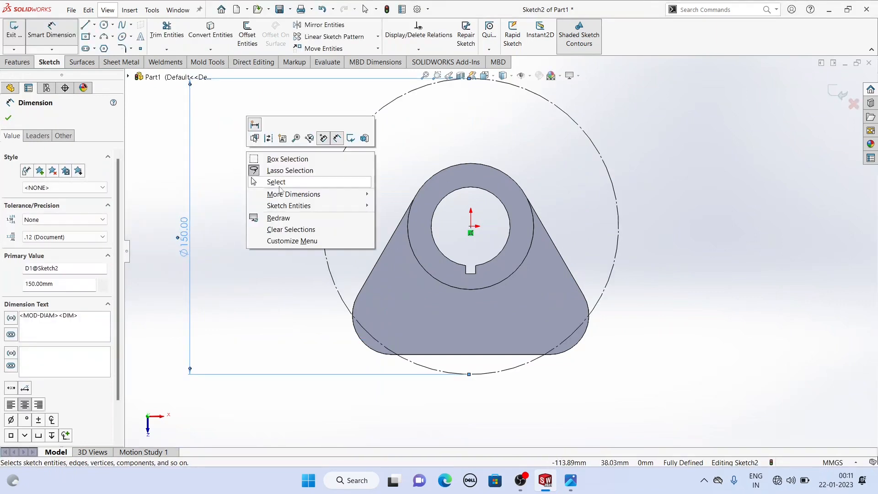
left_click(265, 180)
- Draw a line about 103 mm long from the origin toward the upper left, extending beyond the construction circle
left_click(85, 26)
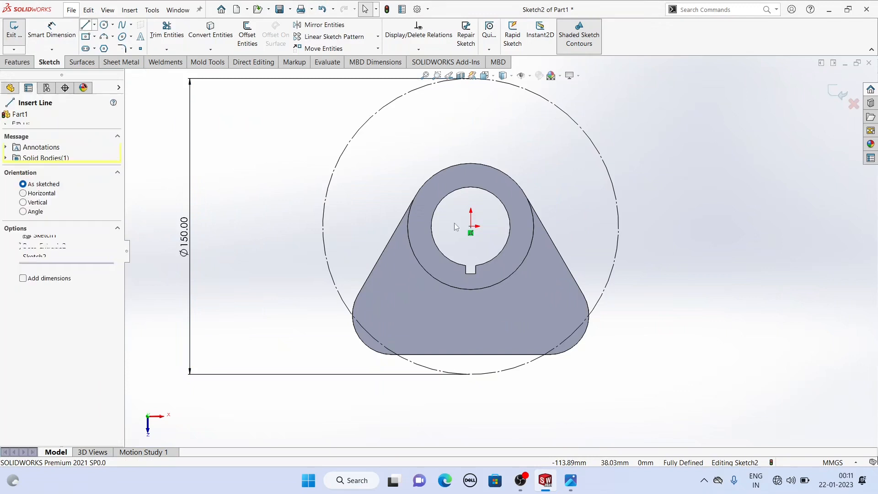
left_click(471, 227)
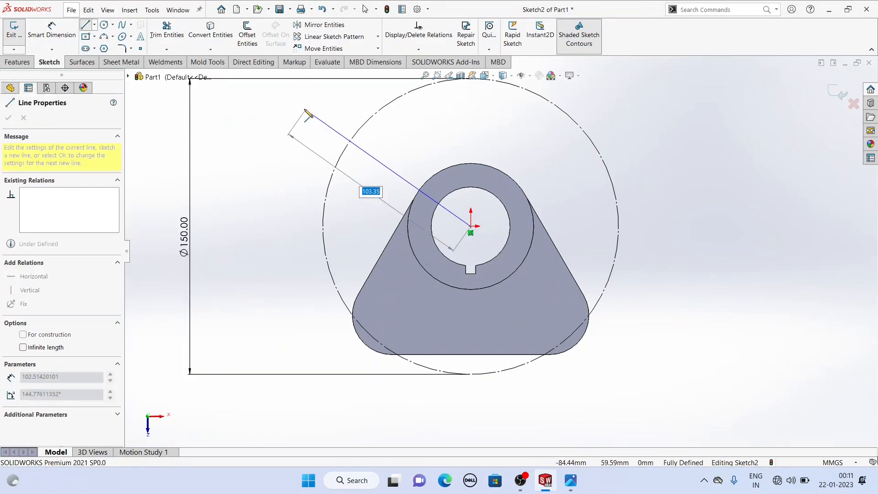
left_click(304, 108)
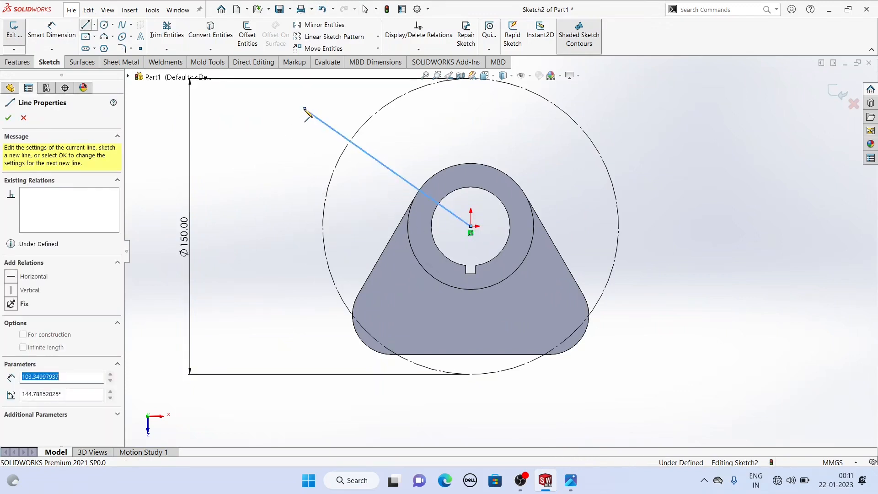
right_click(418, 140)
left_click(418, 140)
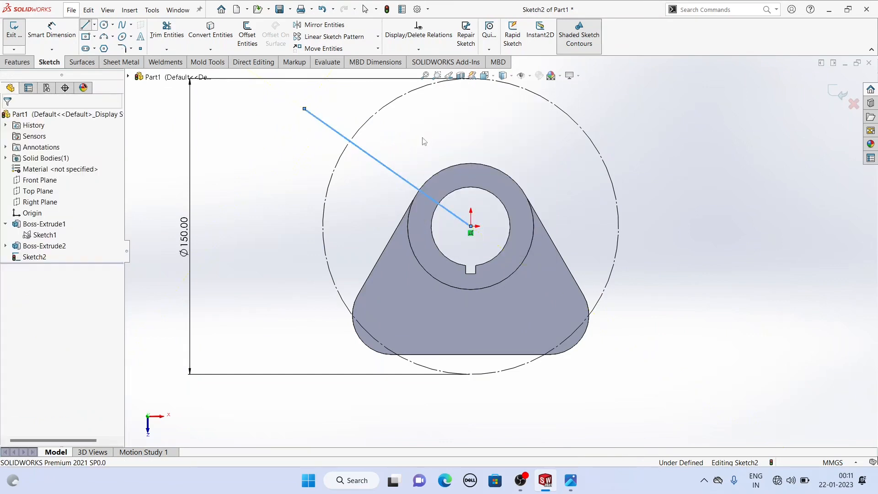
- Draw a line from the origin toward the upper right, extending beyond the construction circle
key("l")
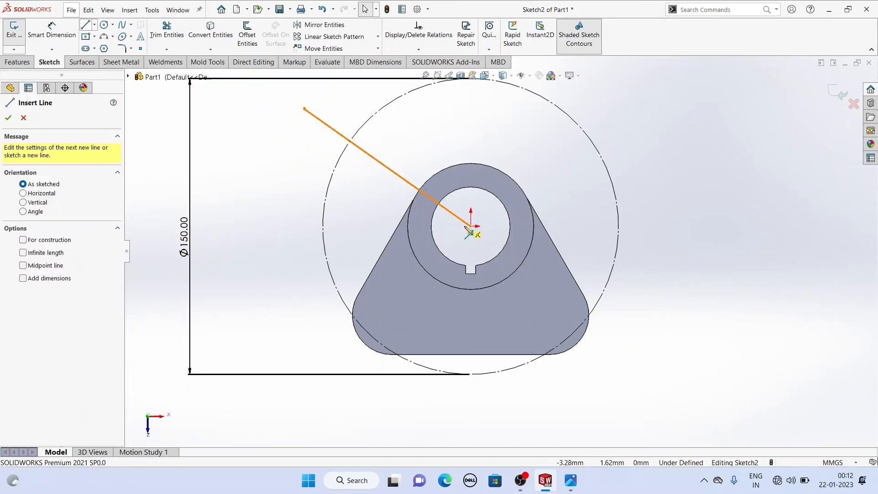
left_click(471, 226)
left_click(635, 98)
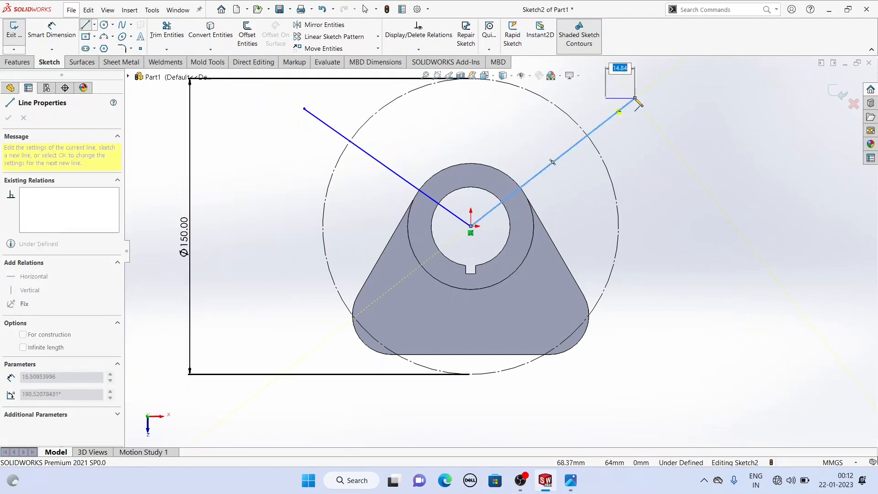
key("Escape")
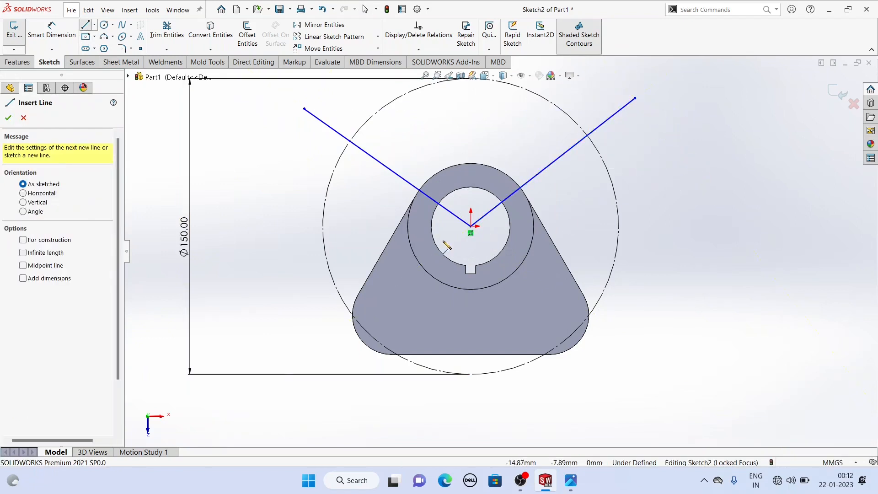
- Draw a vertical line about 99 mm long from the origin downward, extending beyond the construction circle
left_click(471, 226)
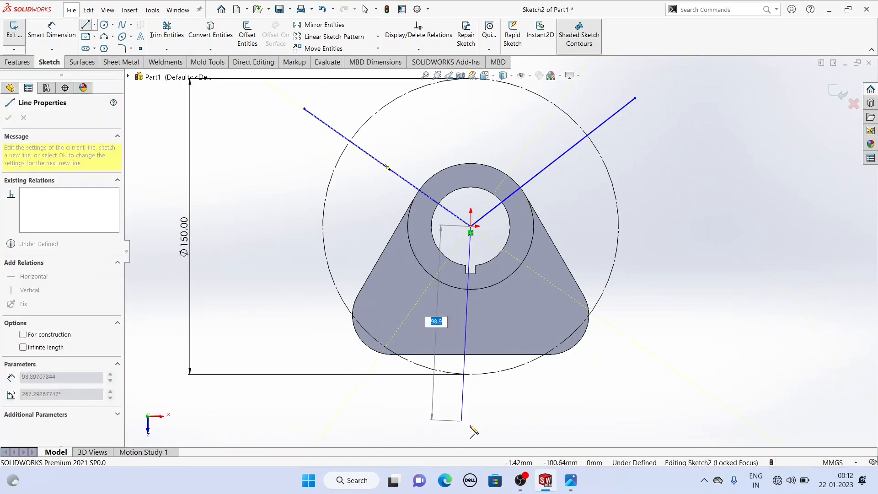
left_click(471, 420)
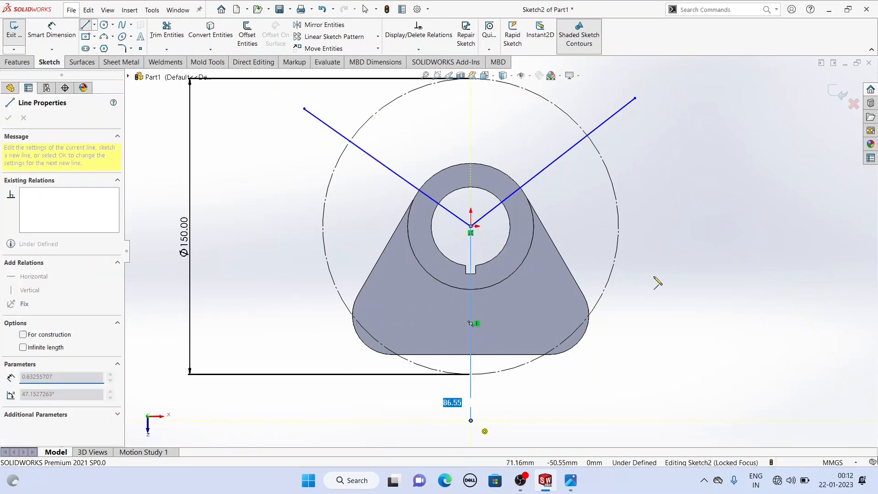
key("Escape")
key("Escape")
- Convert the three lines radiating from the origin to construction lines
left_click(618, 112)
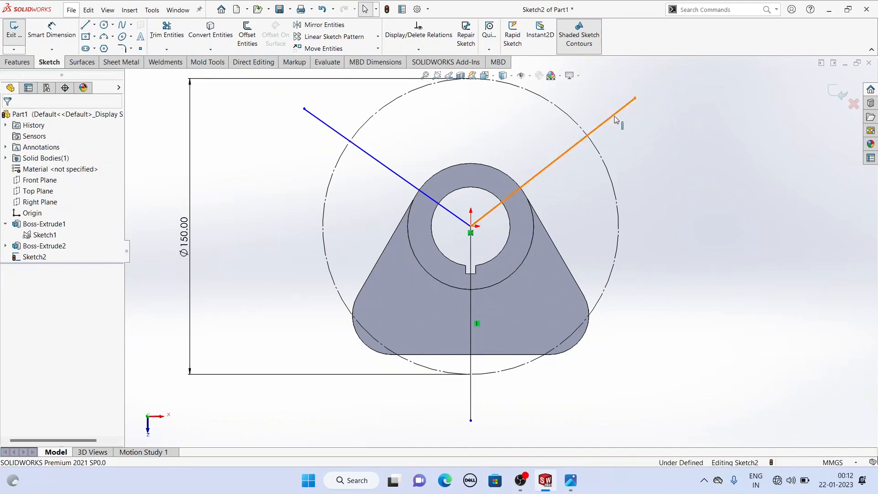
left_click(390, 173, "ctrl")
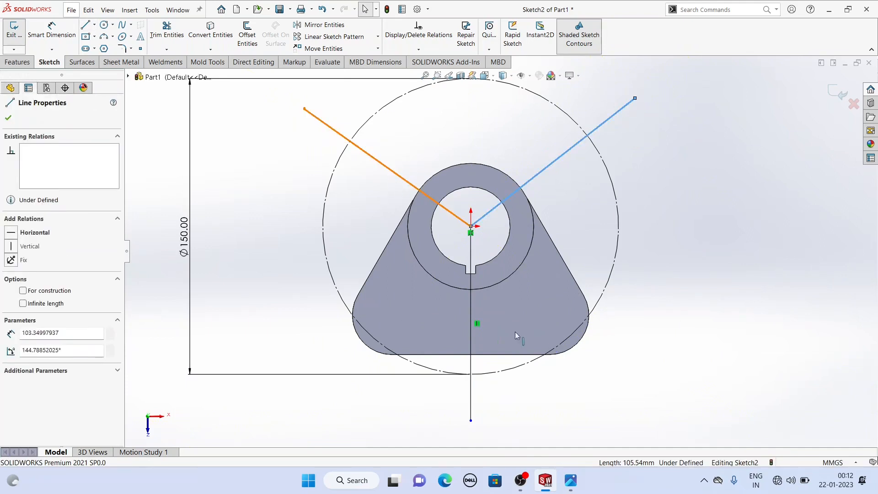
left_click(470, 314, "ctrl")
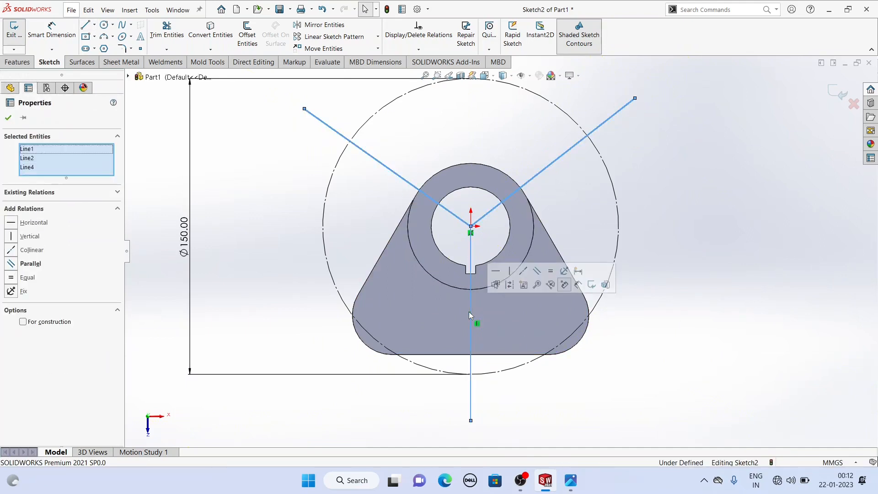
left_click(510, 286)
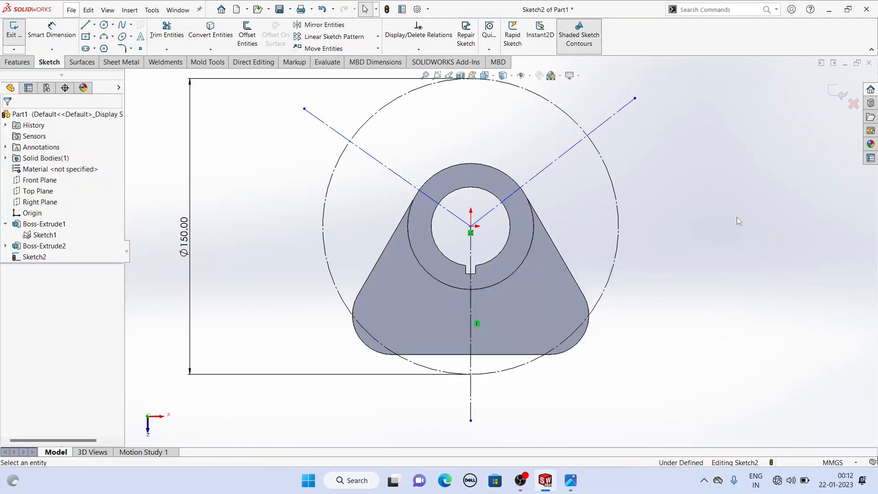
- Dimension the angle between the upper-left and upper-right construction lines as 120°
left_click(52, 32)
left_click(417, 192)
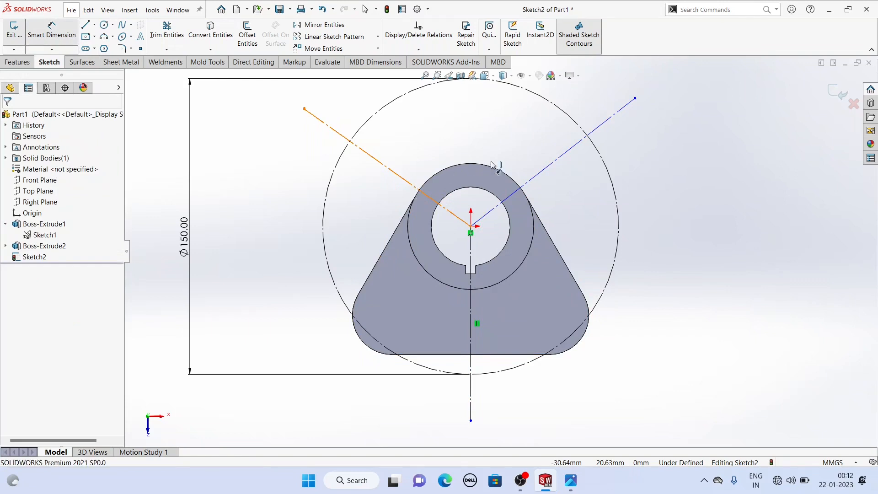
left_click(549, 170)
left_click(449, 133)
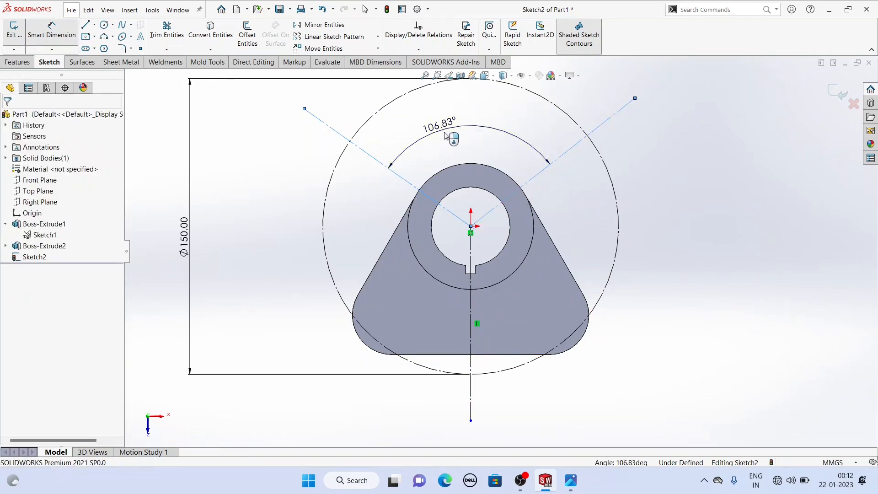
type("120")
key("Return")
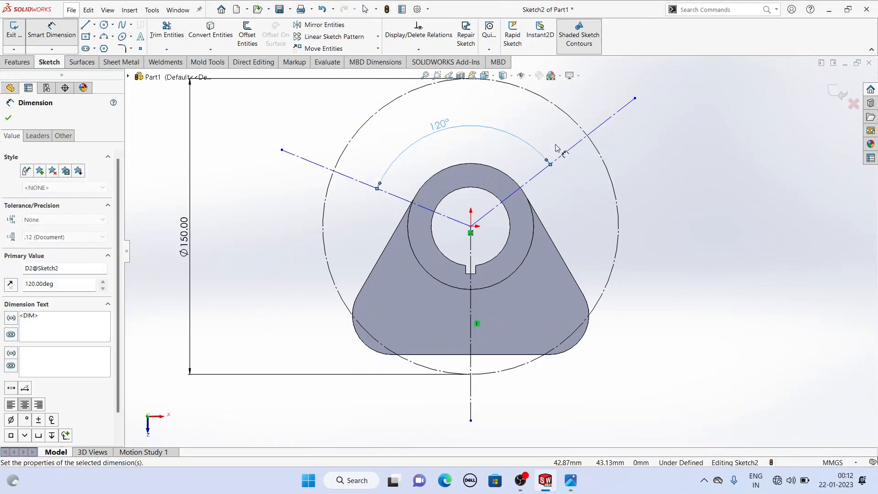
- Dimension the angle between the upper-right construction line and the vertical one as 120°
left_click(567, 151)
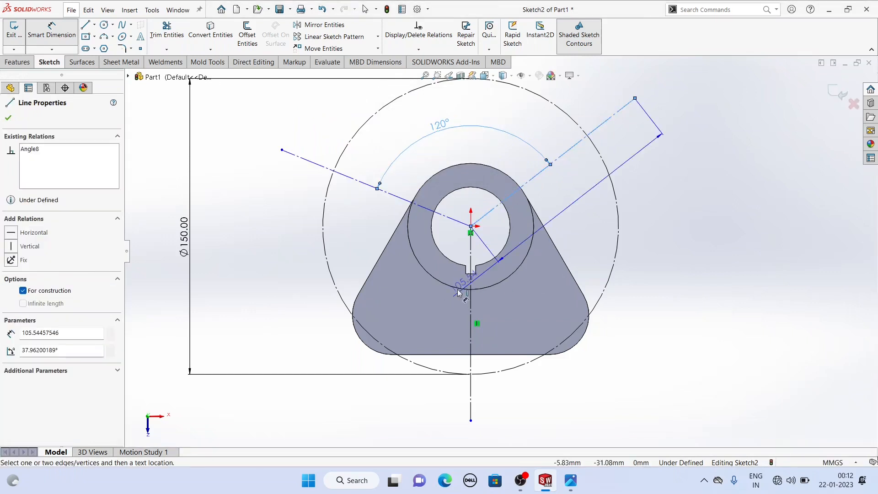
left_click(471, 310)
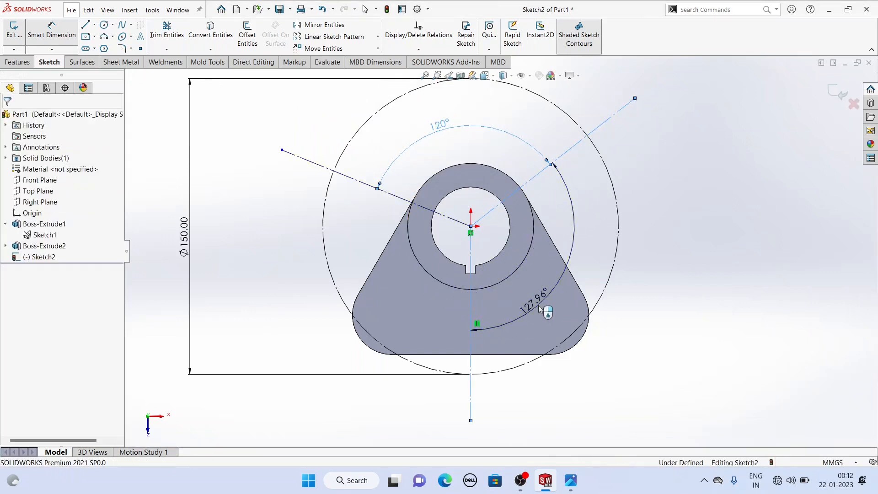
left_click(540, 309)
type("120")
key("Return")
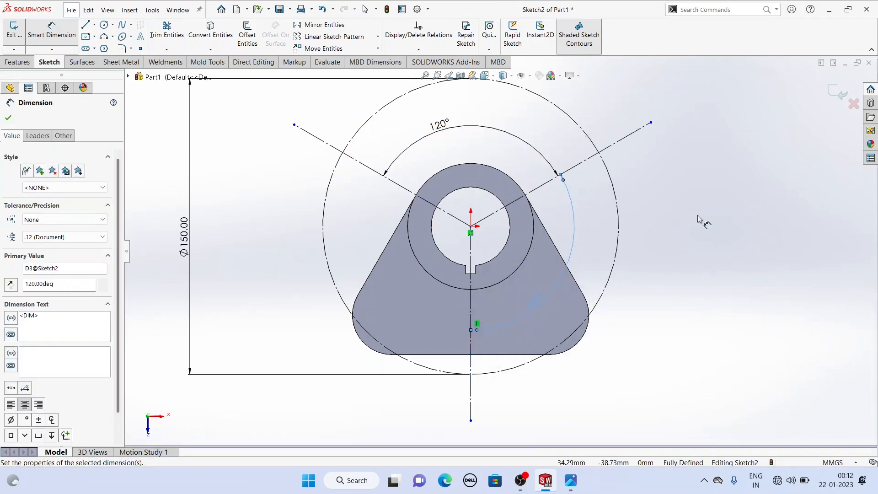
right_click(681, 184)
left_click(693, 212)
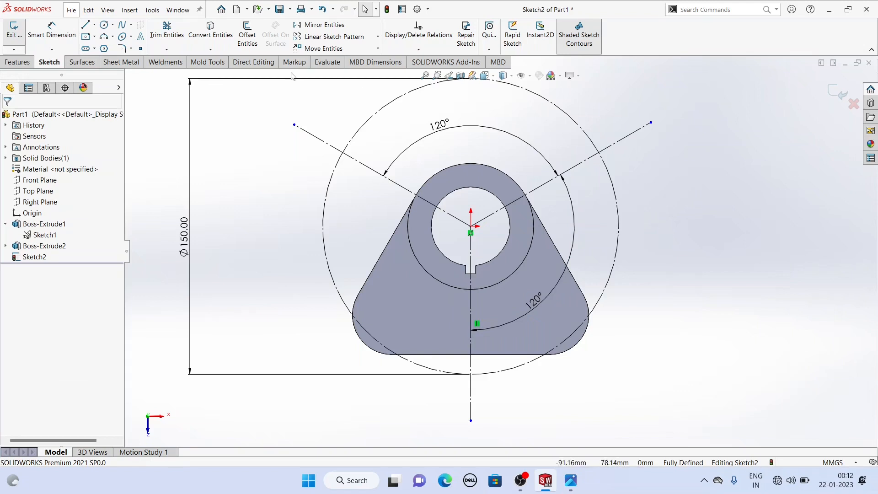
- Draw an open arm outline around the upper-left construction line: two sides about 58 mm long joined by a tangent outer arc of about 16 mm radius
left_click(86, 26)
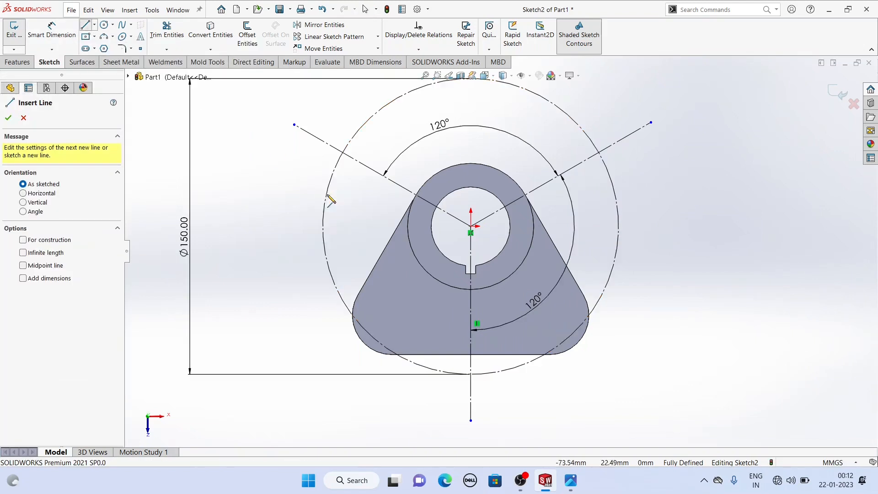
left_click(387, 217)
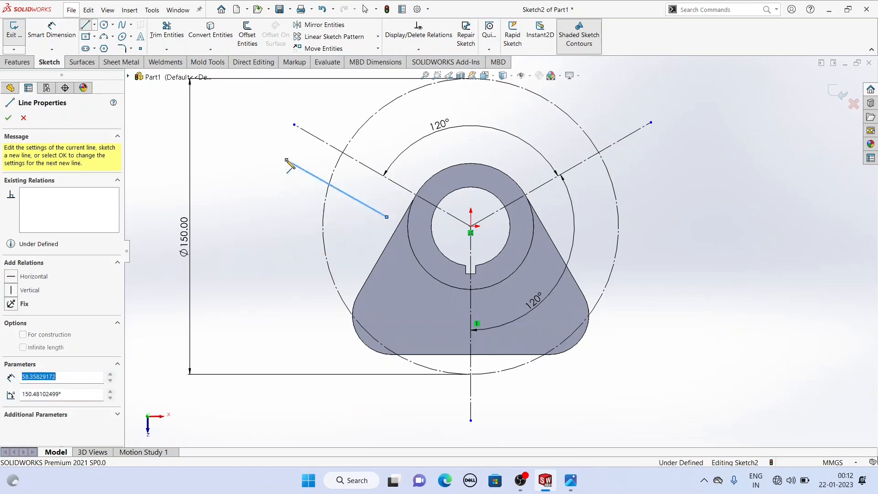
left_click(287, 160)
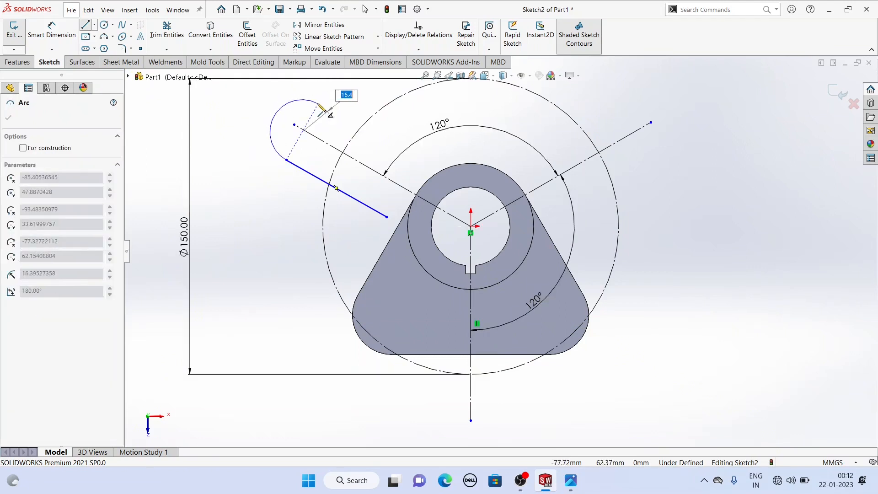
left_click(318, 105)
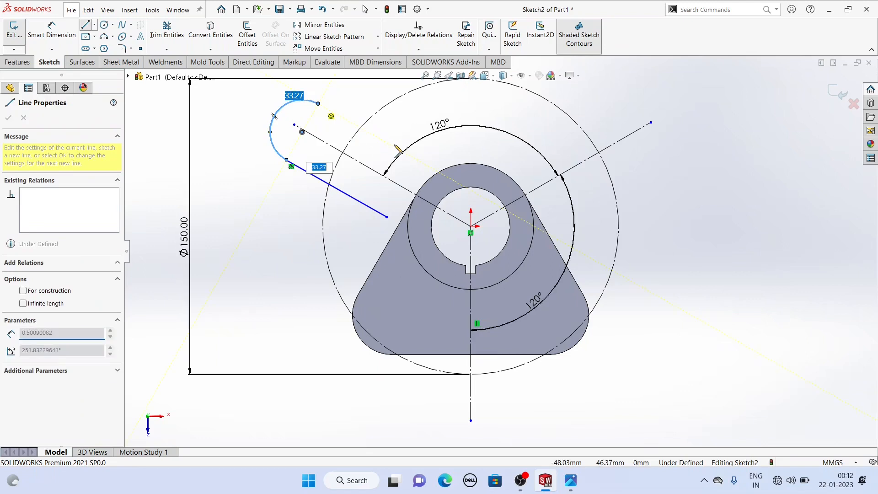
double_click(417, 159)
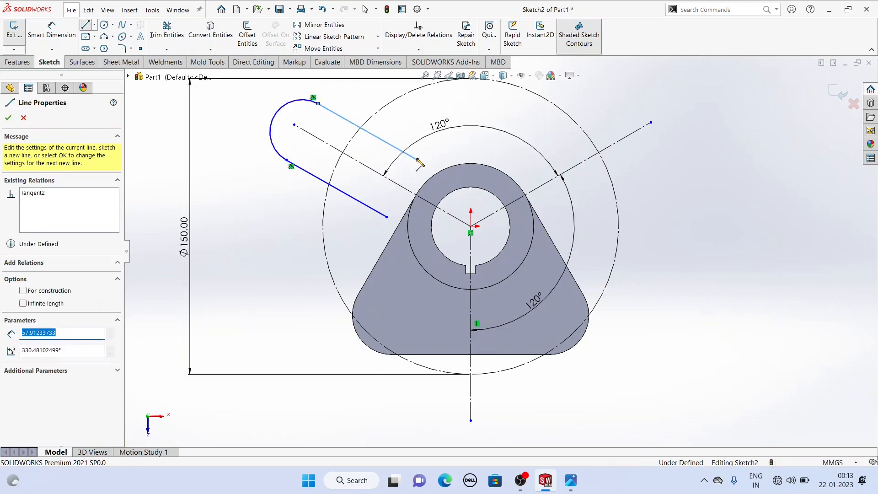
right_click(213, 151)
left_click(231, 144)
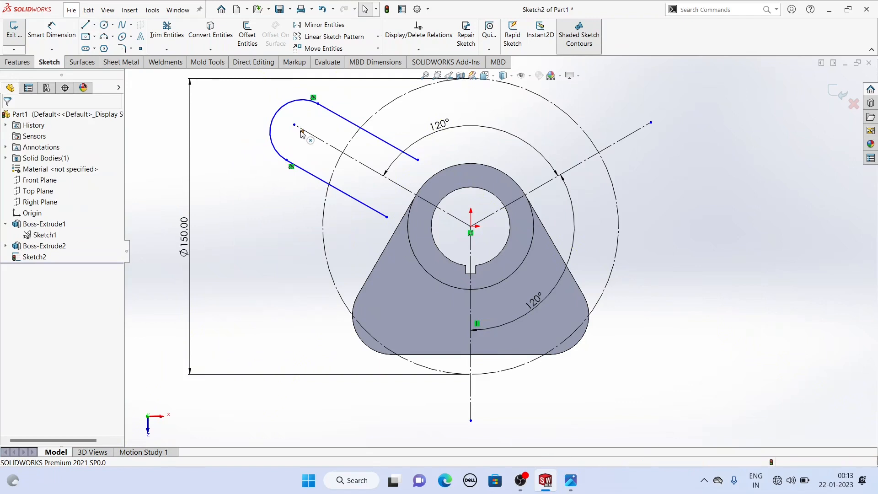
- Make the center of the arm's end arc coincident with the upper-left construction line
left_click(303, 132)
left_click(302, 132, "ctrl")
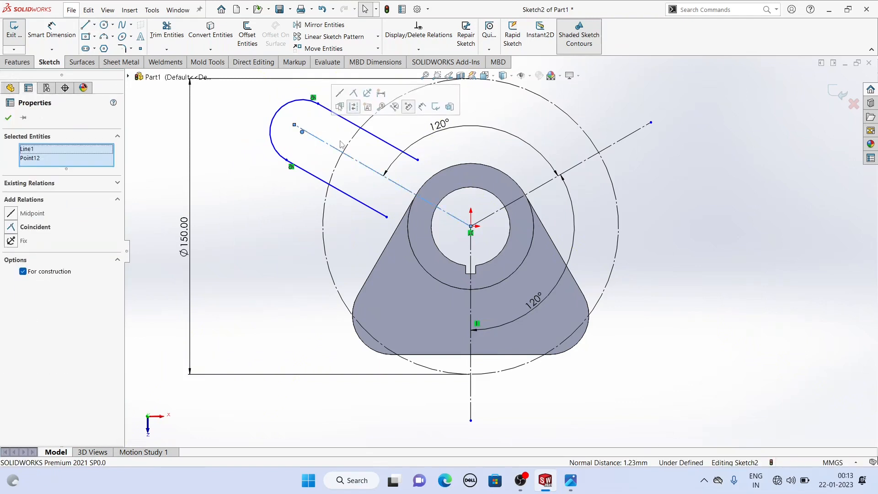
left_click(356, 95)
- Make the arm's upper side parallel to the upper-left construction line and its lower side parallel to the upper side
left_click(347, 157)
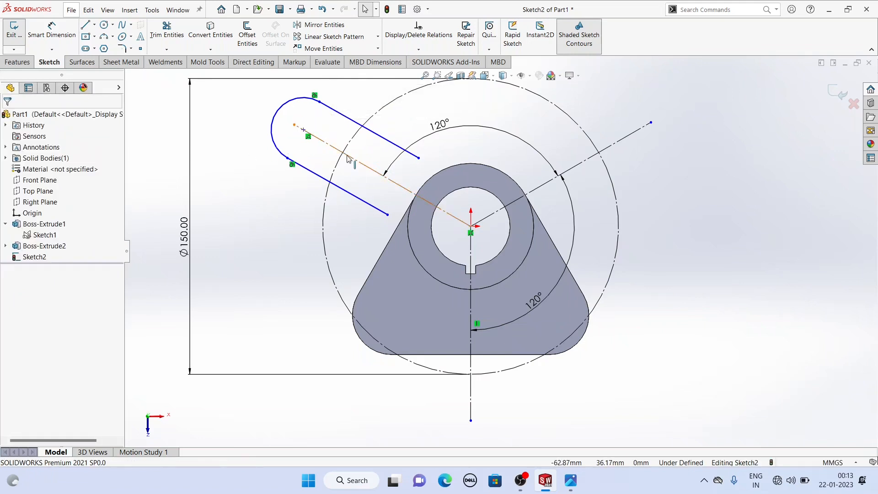
left_click(386, 140, "ctrl")
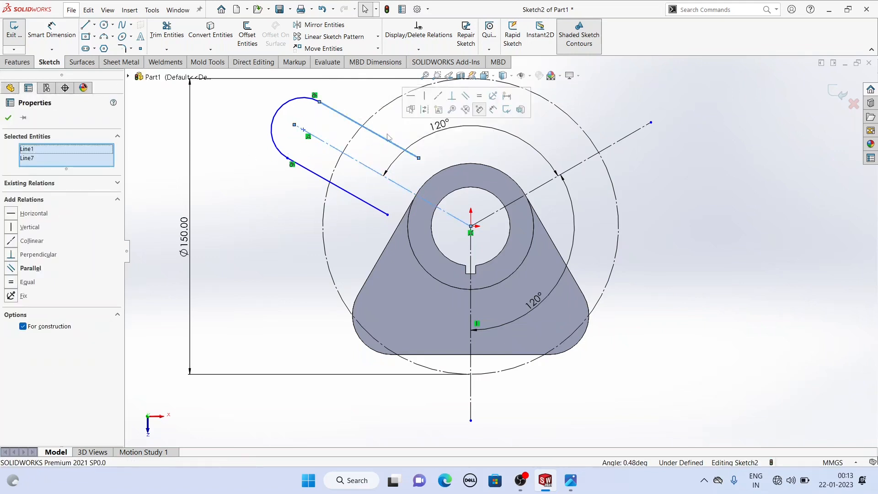
left_click(458, 108)
left_click(245, 241)
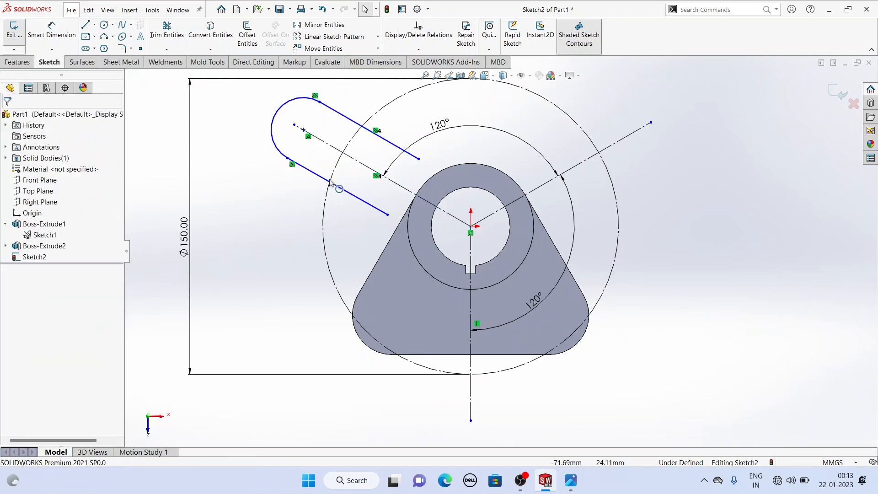
left_click(353, 122)
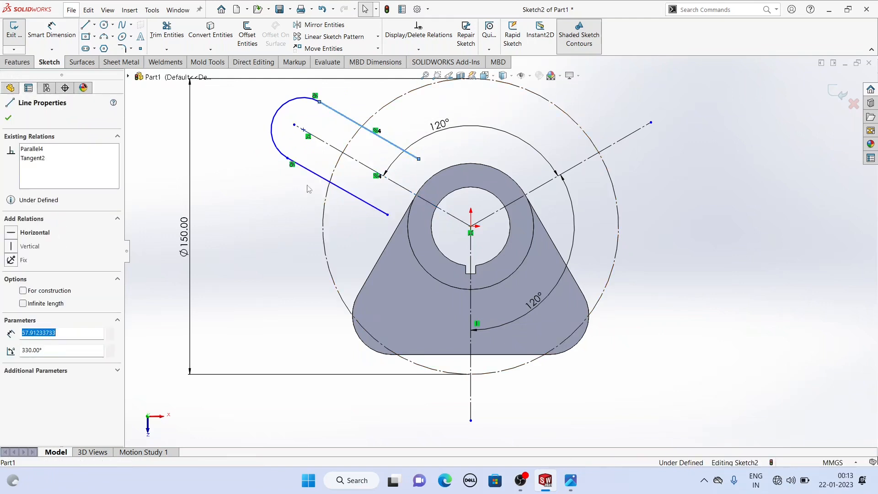
left_click(317, 178, "ctrl")
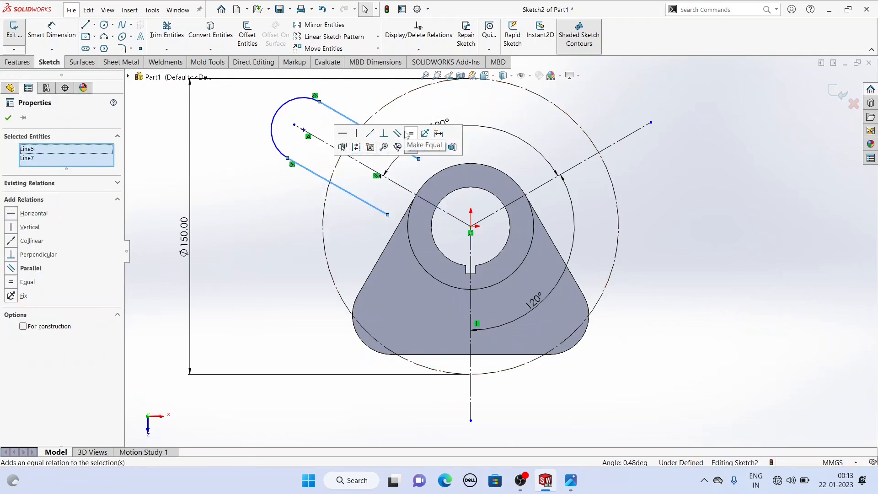
left_click(398, 133)
left_click(300, 208)
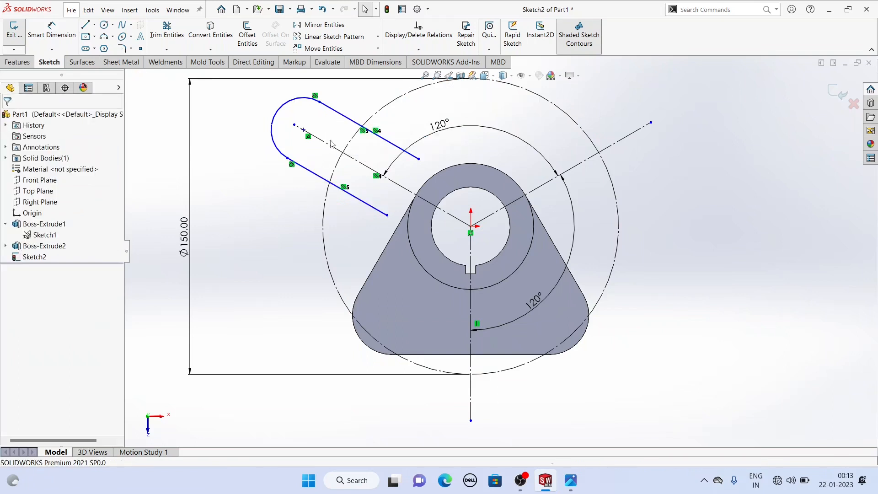
- Make the center of the arm's end arc coincident with the 150 mm construction circle
left_click(304, 132)
left_click(350, 144)
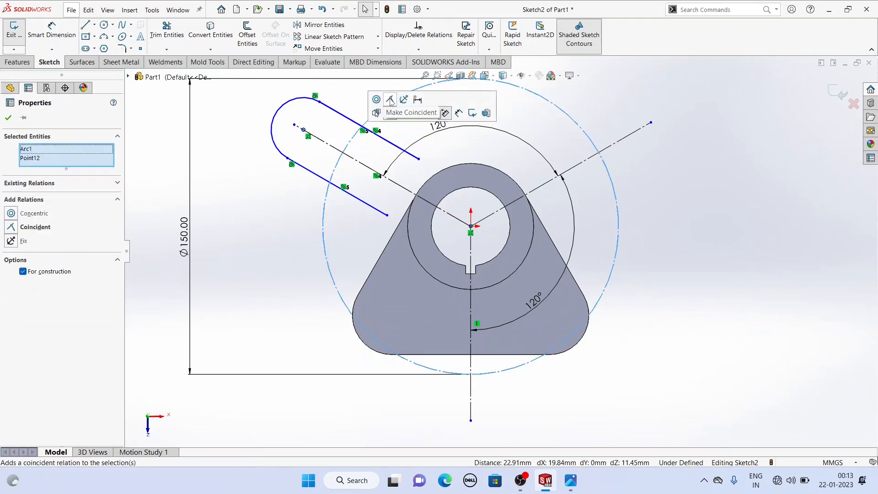
left_click(390, 101)
left_click(251, 188)
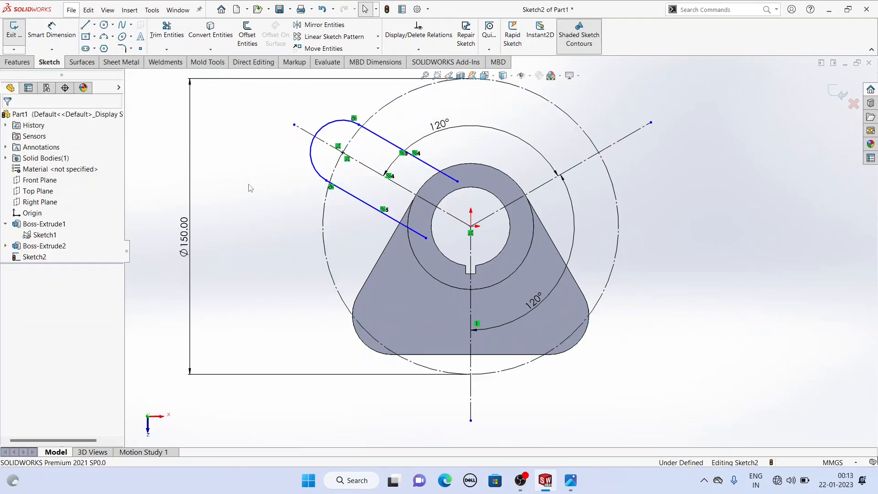
- Make the inner endpoints of both arm sides coincident with the hub's outer circular edge
left_click(457, 181)
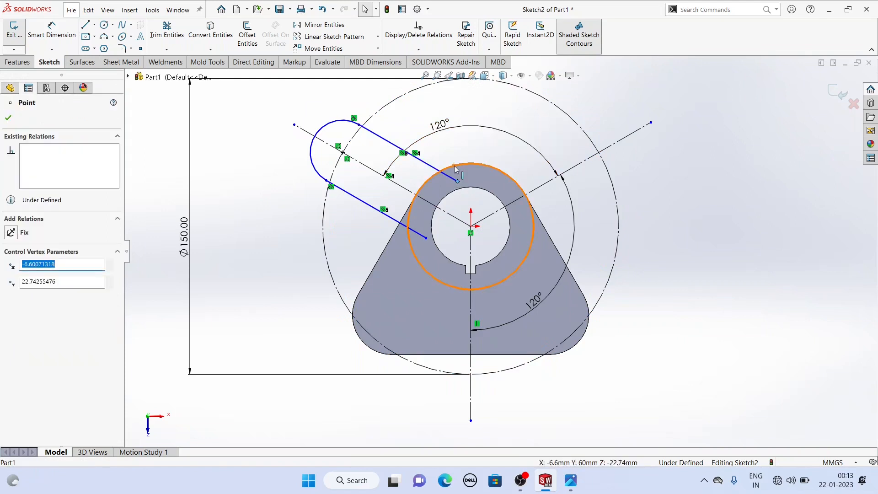
left_click(455, 169, "ctrl")
left_click(499, 127)
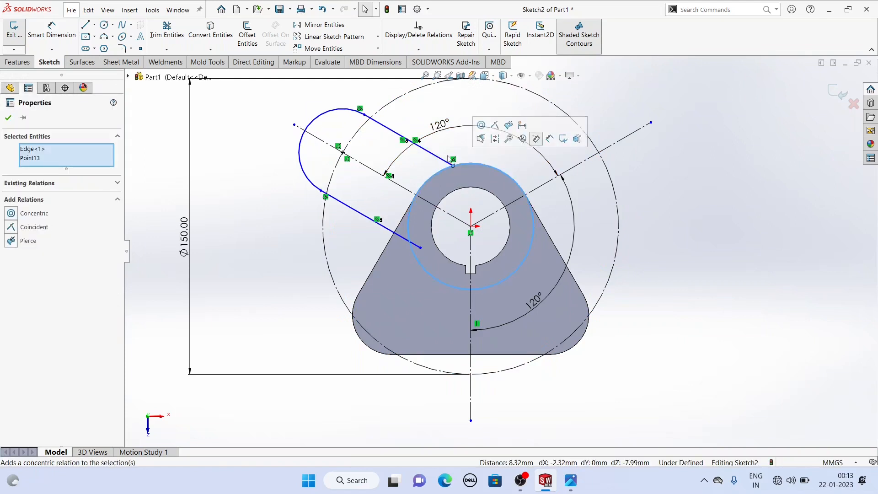
left_click(421, 248, "ctrl")
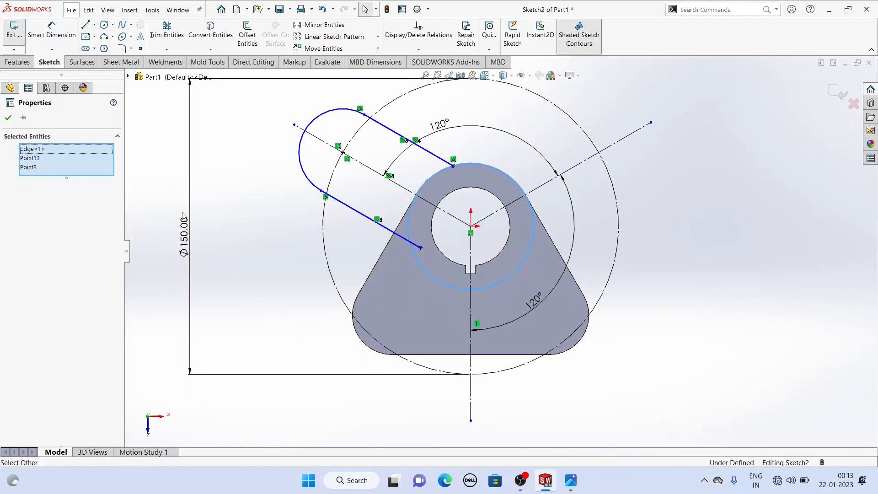
left_click(251, 214)
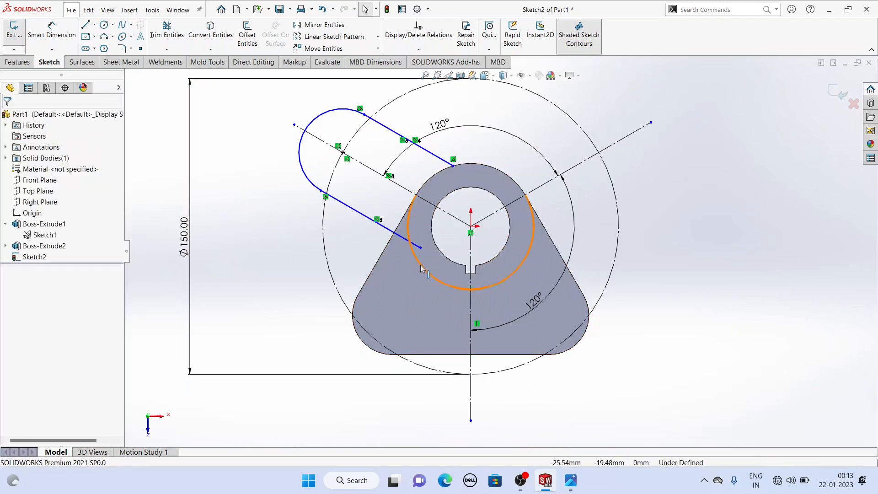
left_click(420, 248, "ctrl")
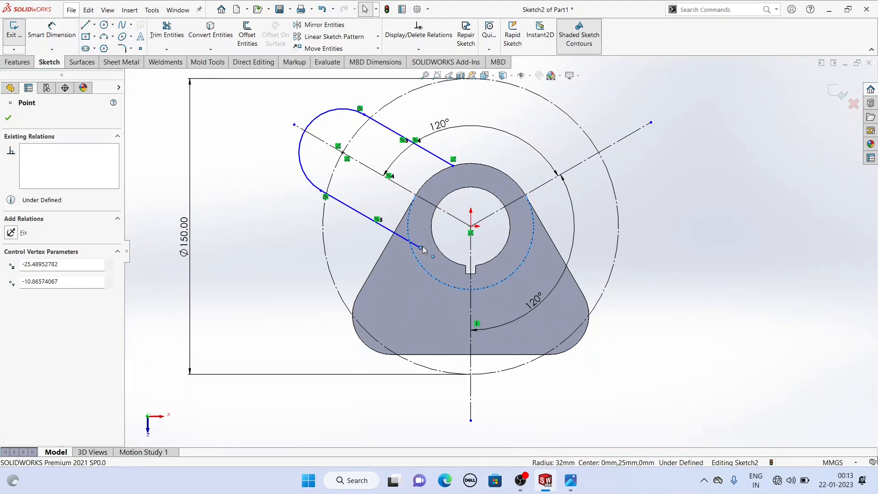
left_click(477, 205)
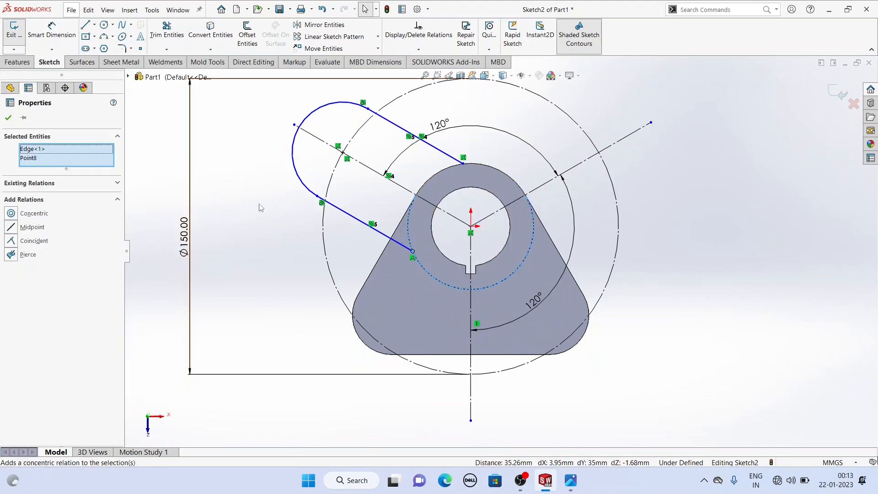
left_click(240, 208)
- Dimension the distance between the arm's two parallel sides and set it to 40 mm
scroll(240, 212, "up", 2)
left_click(58, 37)
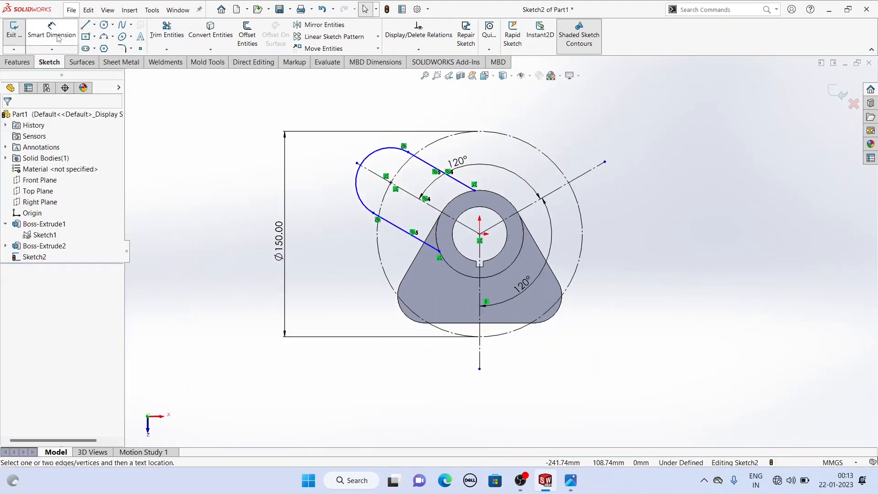
left_click(418, 192)
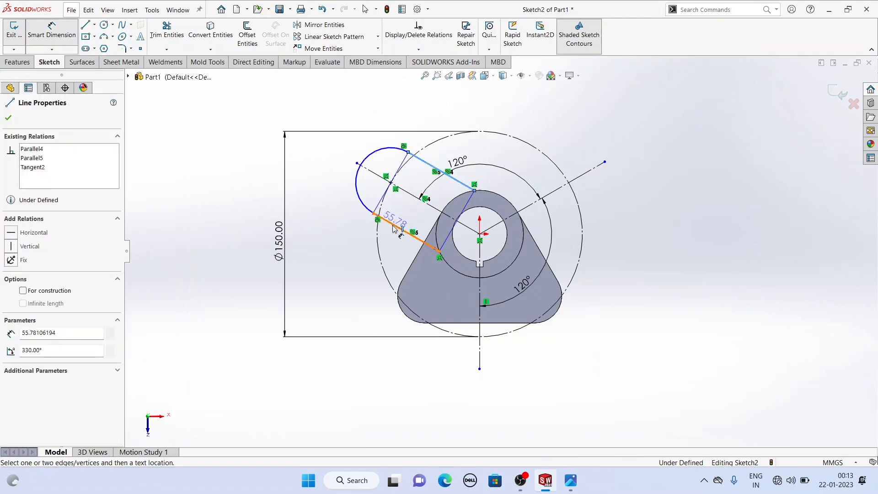
left_click(397, 229)
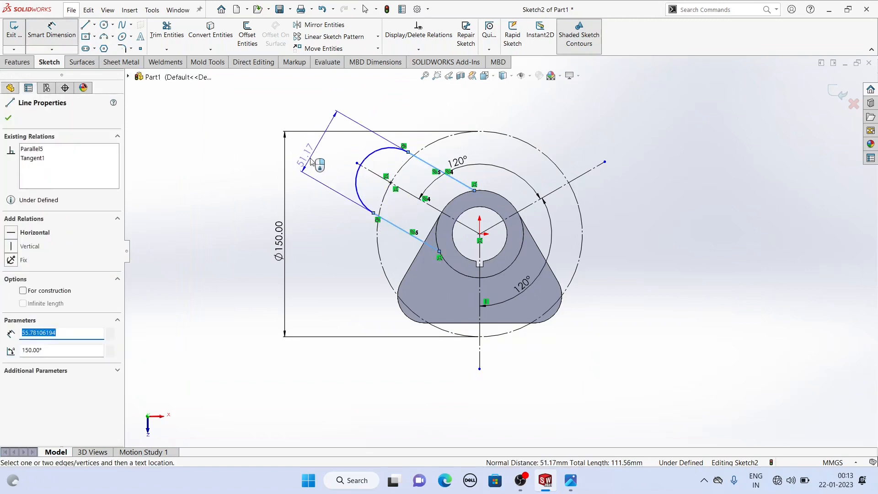
left_click(311, 161)
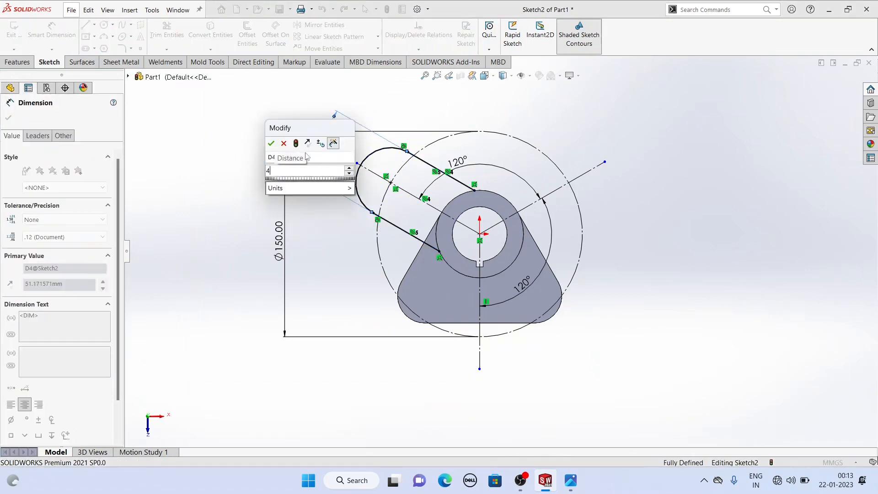
key("Return")
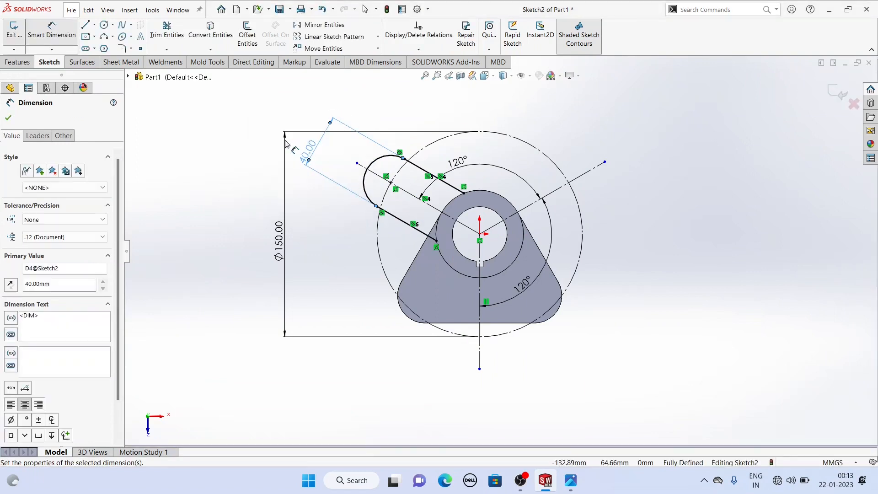
- Close the arm's inner end with a three-point arc between the side endpoints, following the hub's outer circular edge
left_click(104, 37)
scroll(476, 206, "down", 3)
left_click(474, 198)
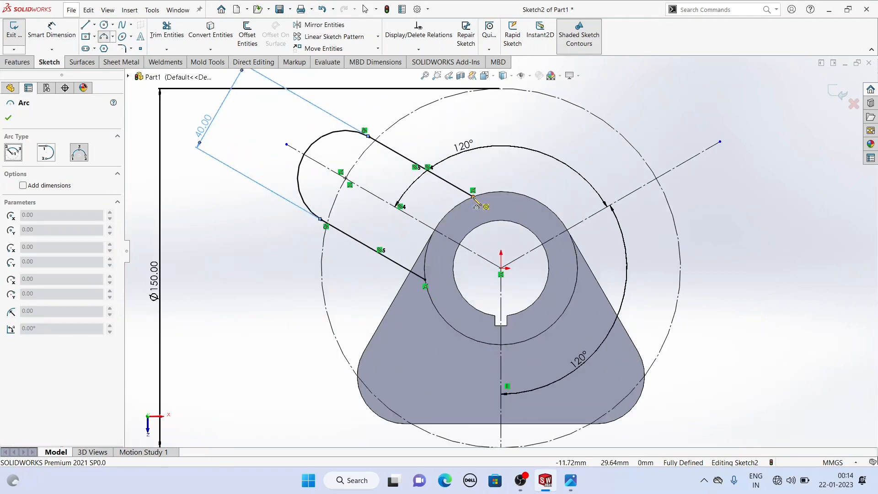
left_click(426, 286)
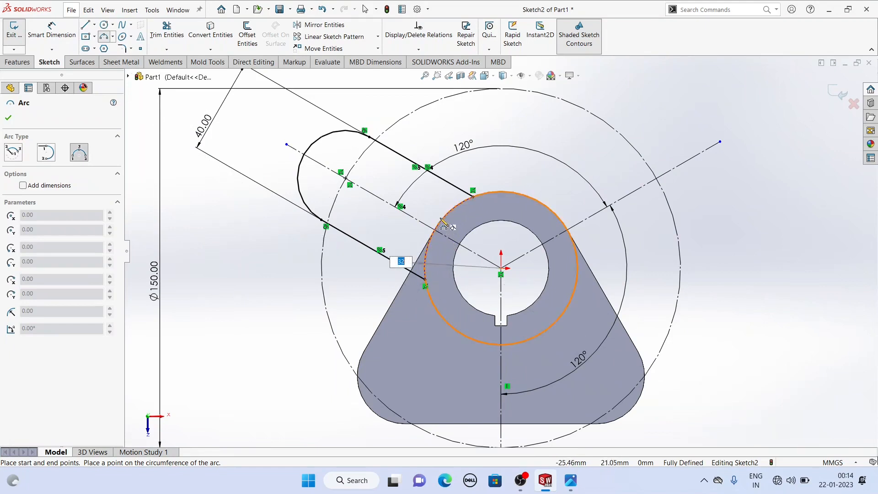
left_click(441, 221)
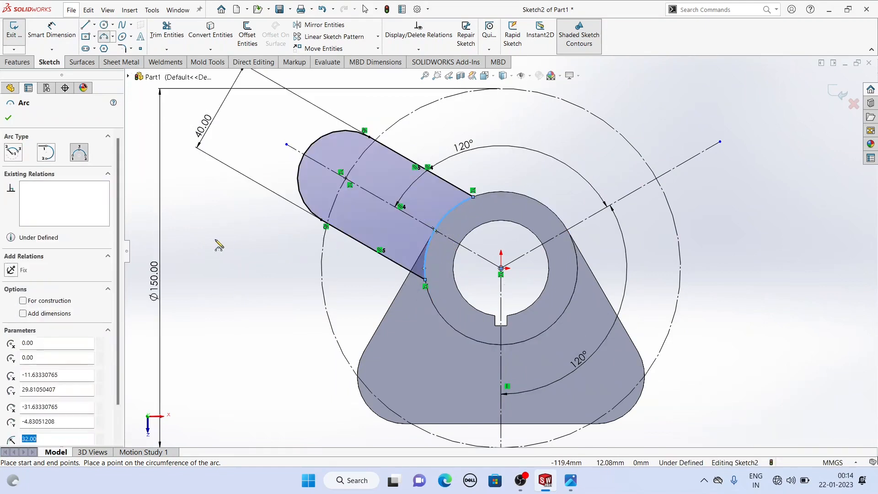
- Sketch a circle about 17 mm in diameter centred on the arm's end-arc center
left_click(104, 26)
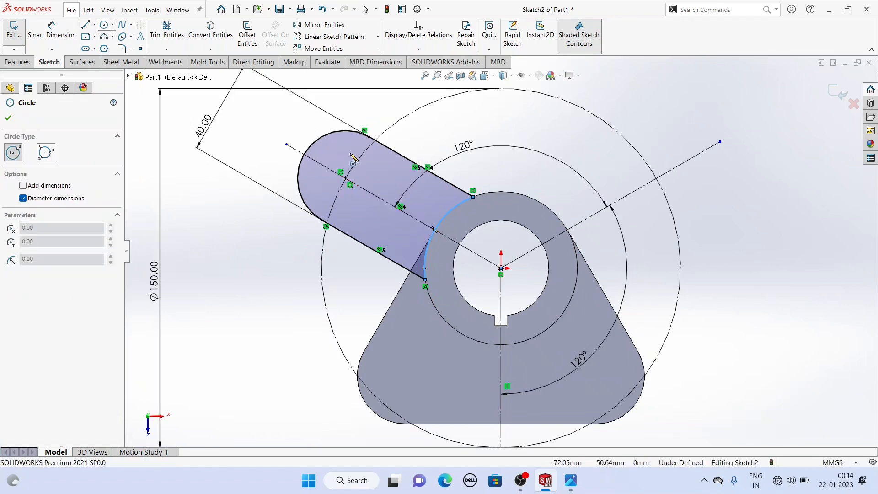
left_click(346, 178)
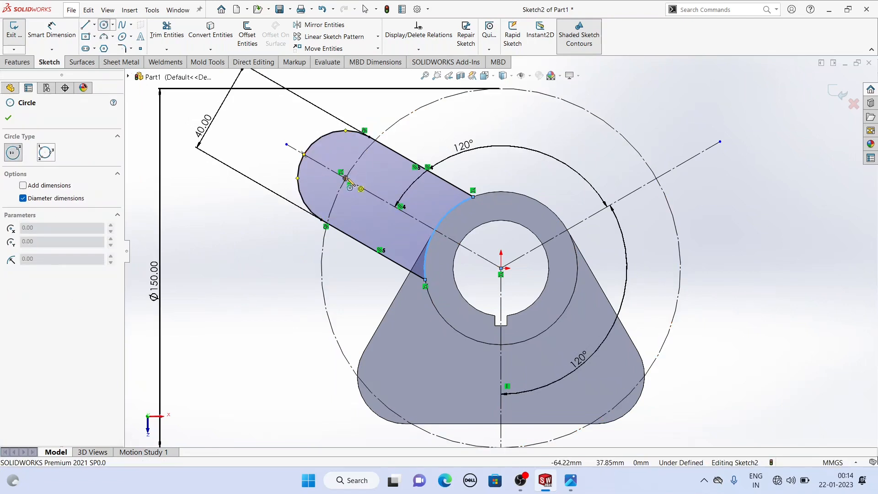
left_click(346, 178)
left_click(366, 178)
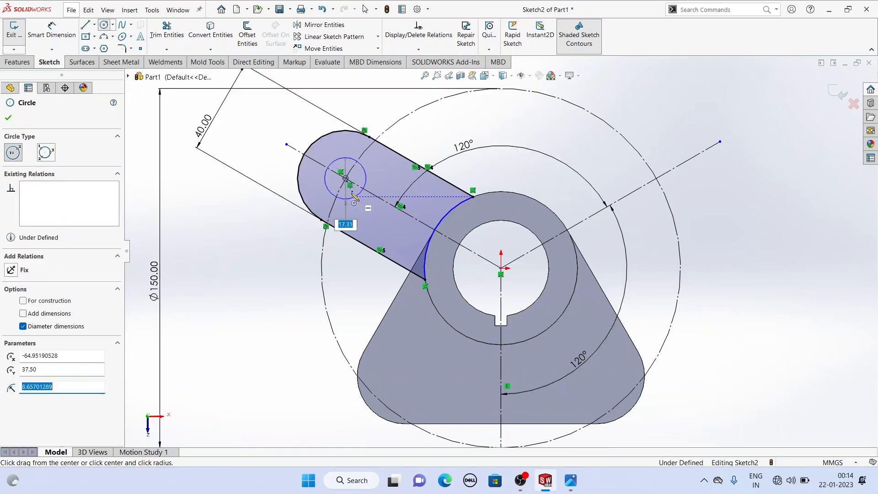
- Dimension the diameter of the circle at the arm's outer end and set it to 16 mm
left_click(51, 32)
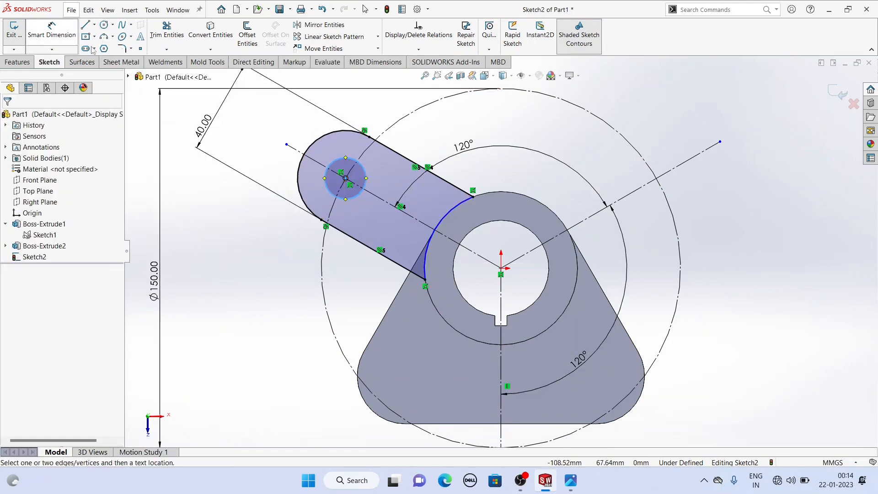
left_click(338, 158)
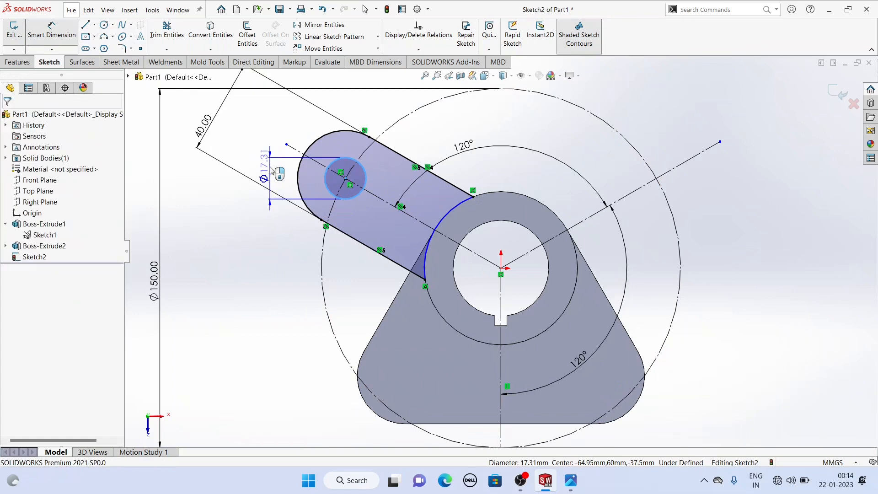
left_click(273, 170)
type("16")
key("Return")
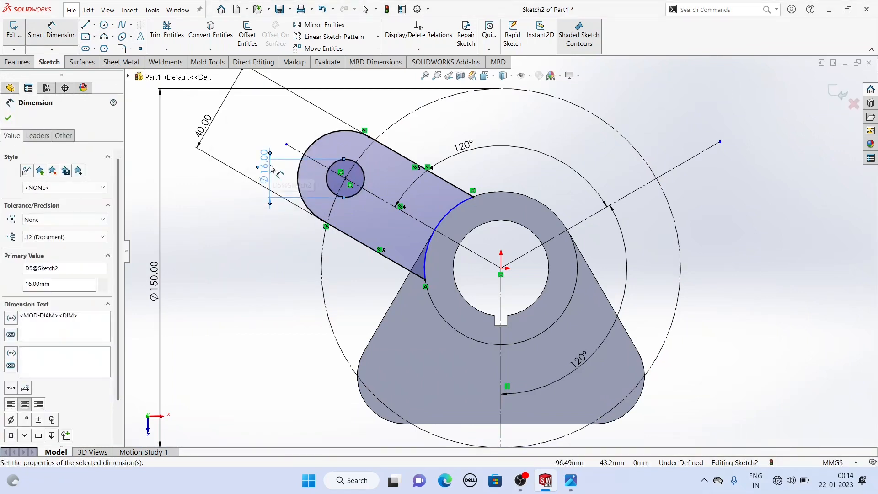
key("Escape")
- Make the arm's inner closing arc concentric with the hub's outer circular edge
scroll(708, 213, "up", 2)
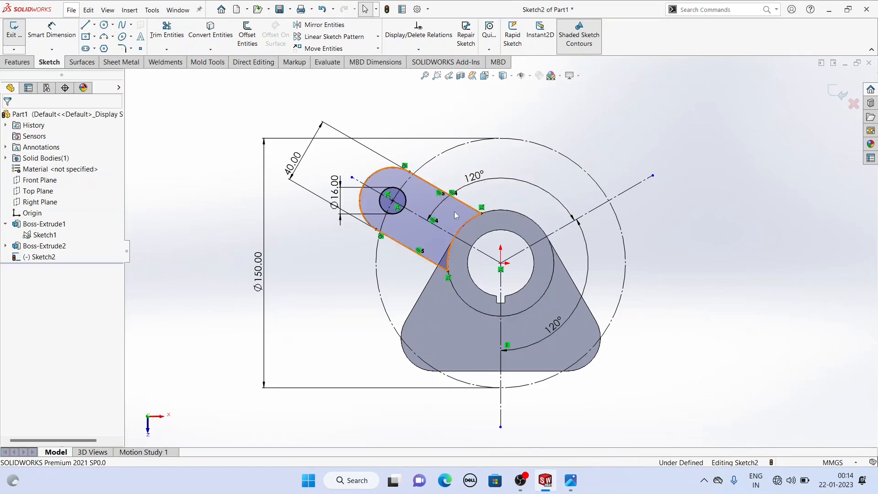
left_click(490, 220)
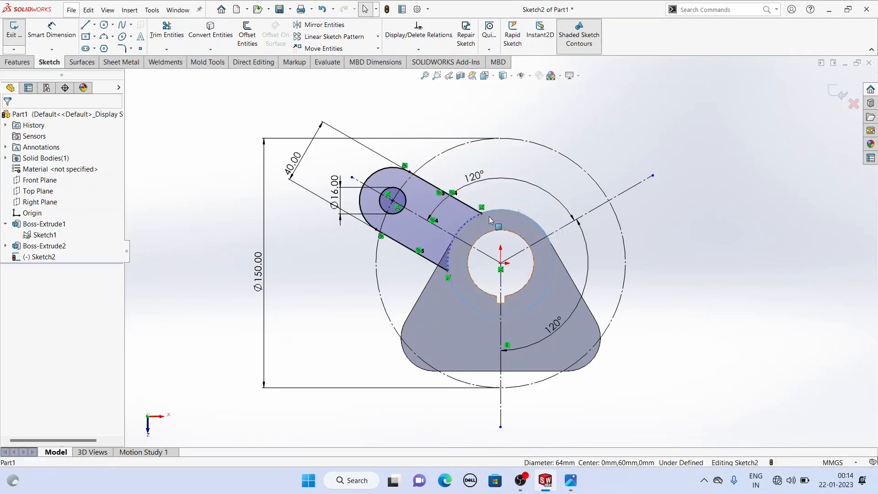
left_click(468, 222, "ctrl")
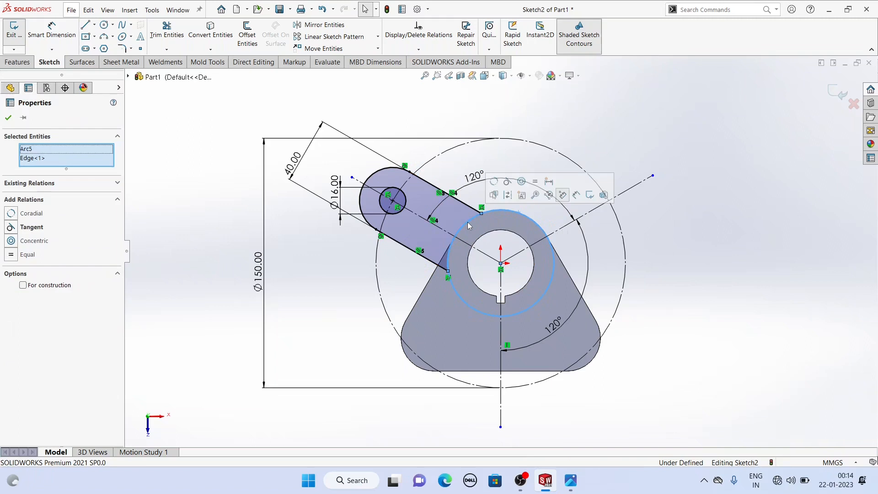
left_click(525, 182)
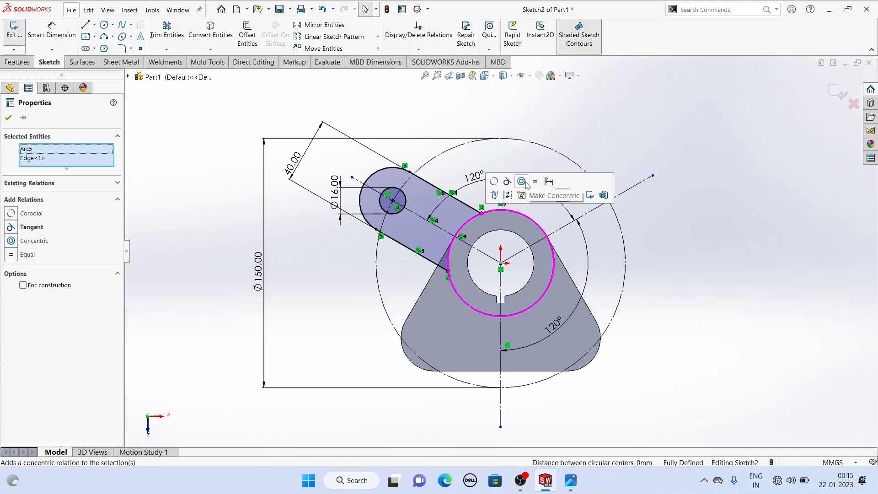
left_click(7, 118)
- Start a circular sketch pattern with the hub's center point as the pattern center
middle_click_drag(570, 229, 541, 235, "ctrl")
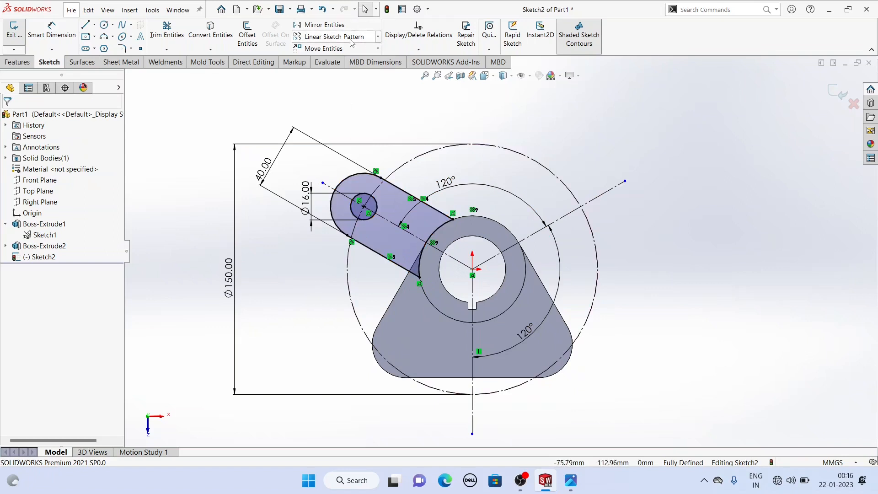
left_click(377, 37)
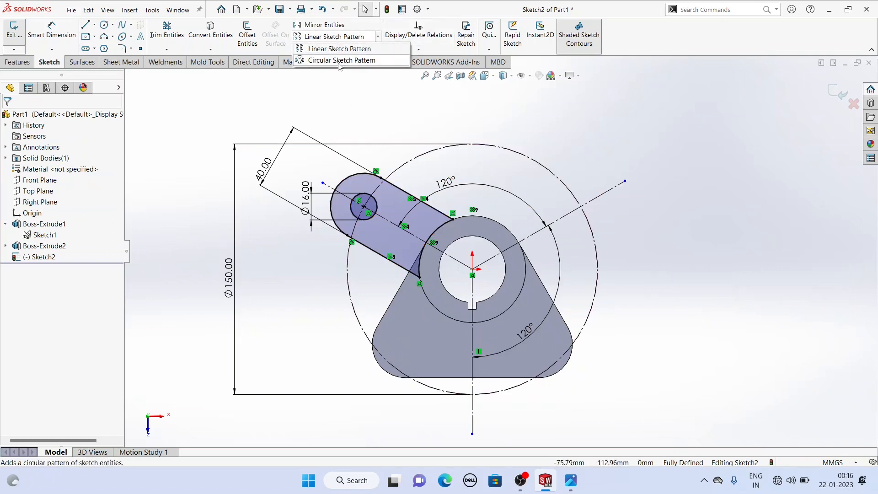
left_click(339, 63)
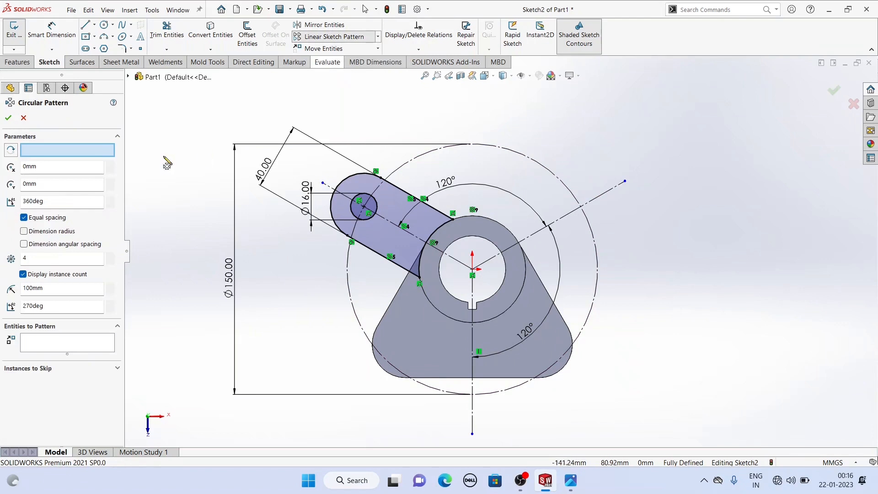
left_click(42, 150)
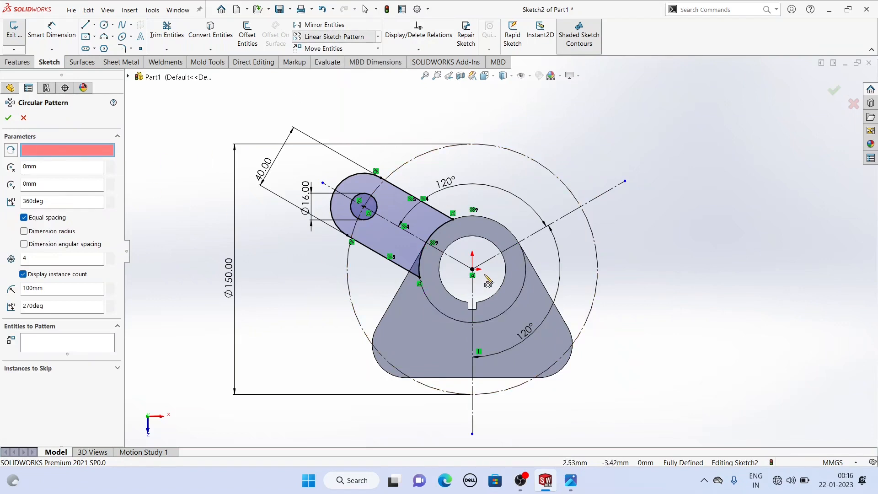
left_click(473, 270)
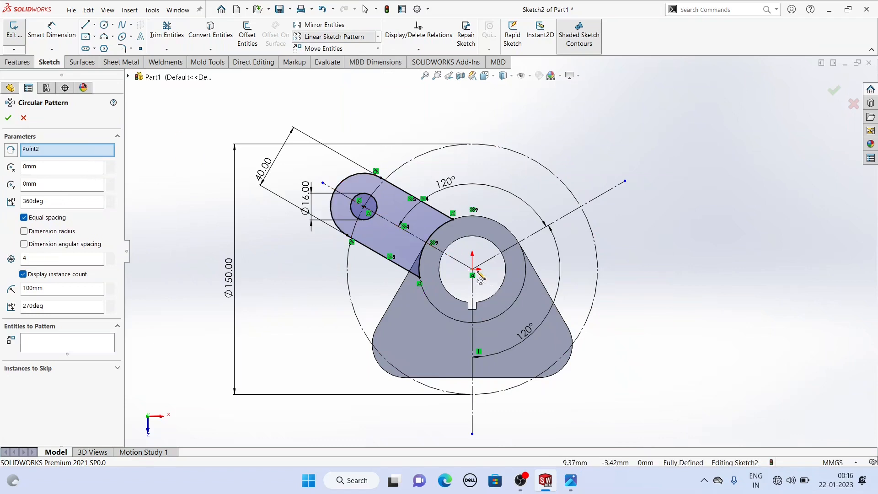
scroll(494, 337, "down", 1)
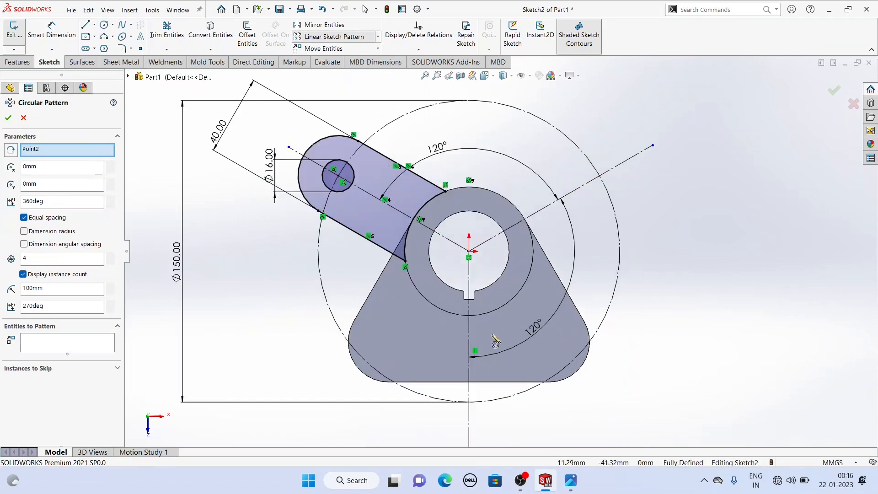
- Pattern the closed arm outline and its 16 mm hole circle as 3 equally spaced instances over 360 degrees
left_click(70, 344)
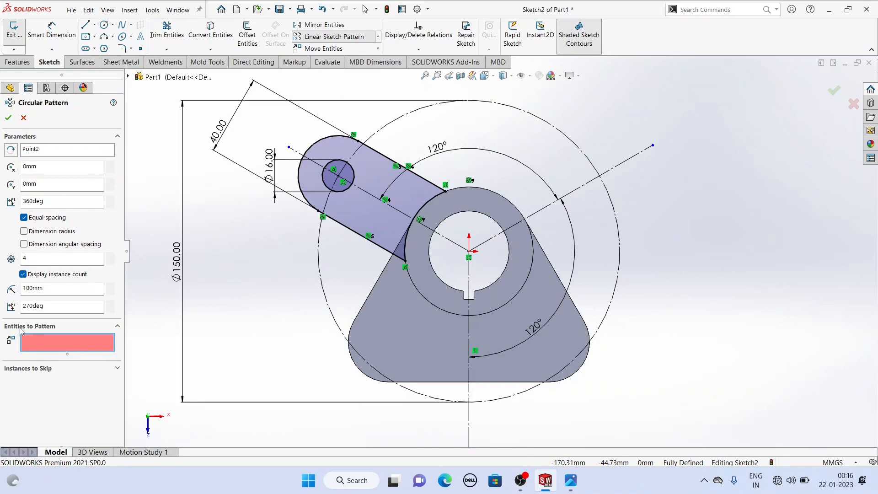
left_click(372, 217)
left_click(352, 183)
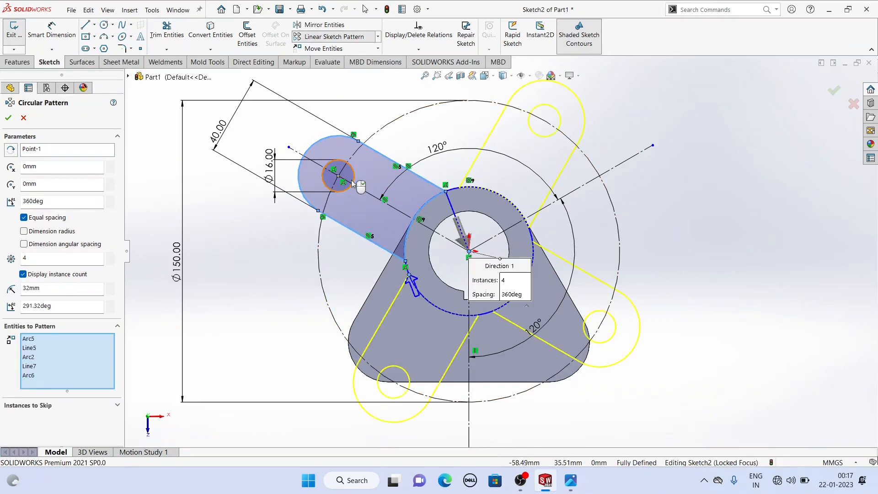
left_click(64, 258)
scroll(65, 257, "down", 1)
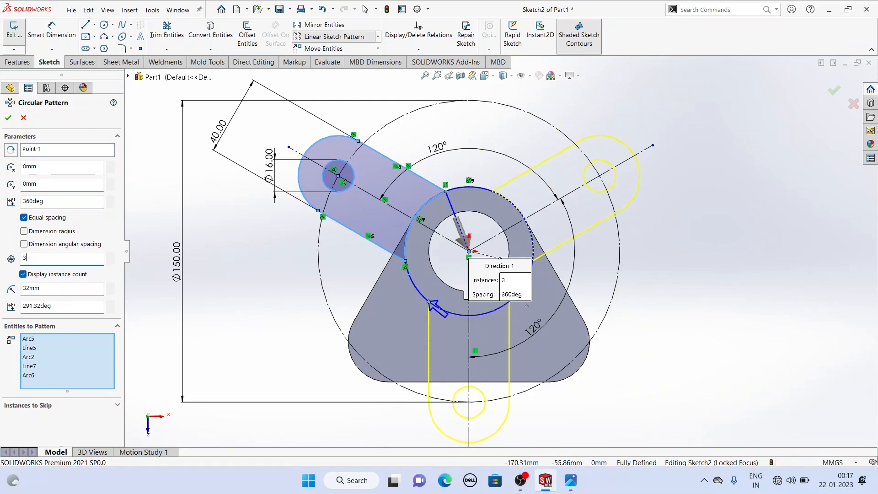
left_click(8, 118)
- Start a boss extrusion of the patterned arm sketch, beginning 4 mm below the sketch plane with the offset direction reversed
mouse_move(408, 287)
middle_mouse_down()
mouse_move(397, 163)
mouse_move(414, 161)
middle_mouse_up()
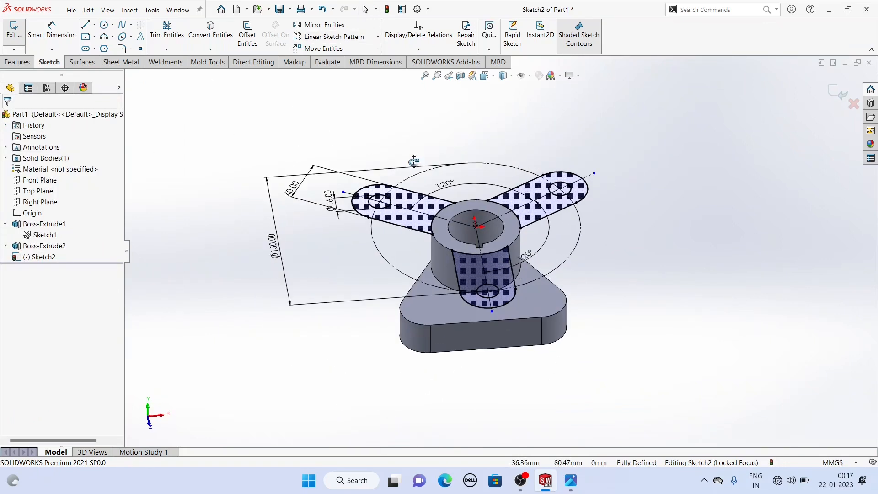
left_click(18, 62)
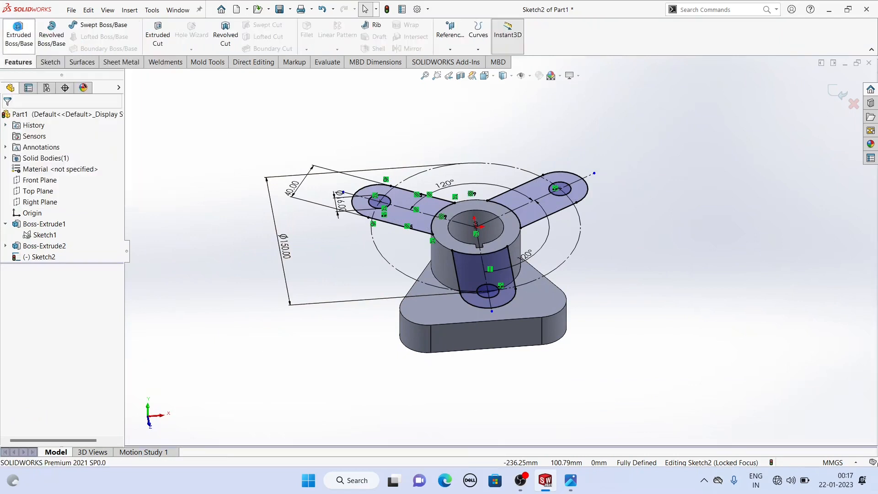
left_click(19, 29)
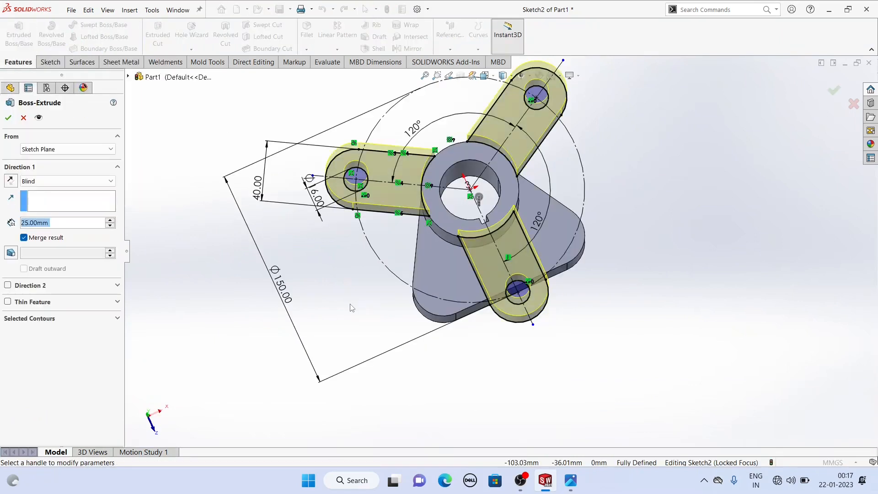
middle_click_drag(354, 308, 328, 232)
scroll(478, 137, "down", 3)
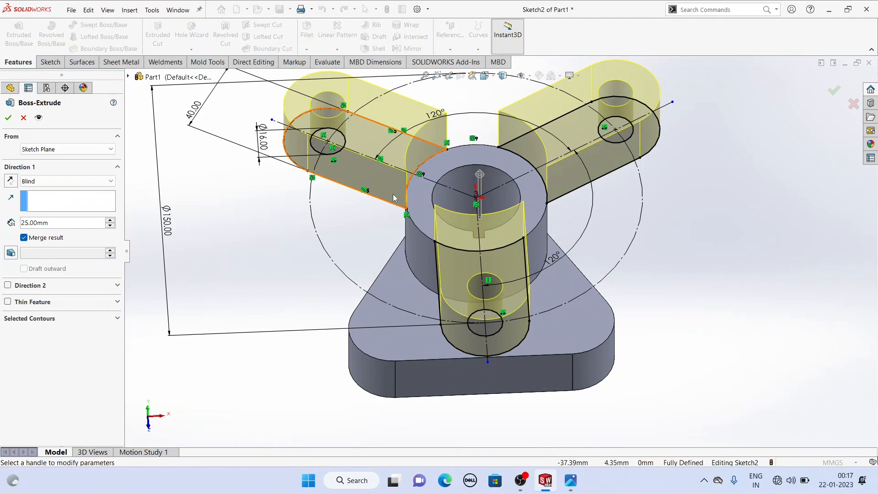
middle_click_drag(402, 235, 442, 223)
left_click(64, 149)
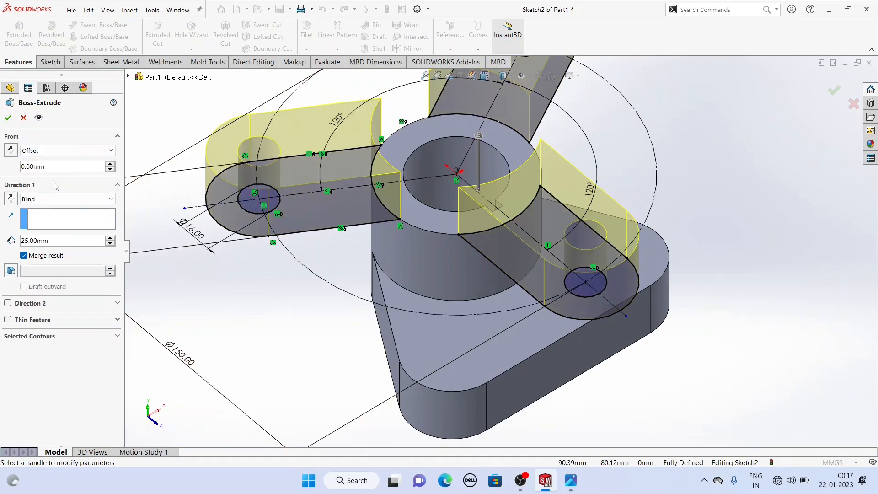
type("4")
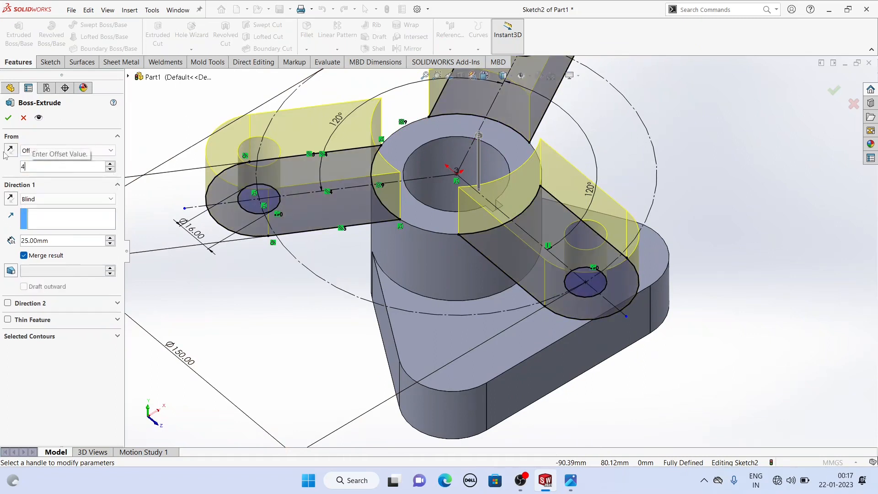
key("Return")
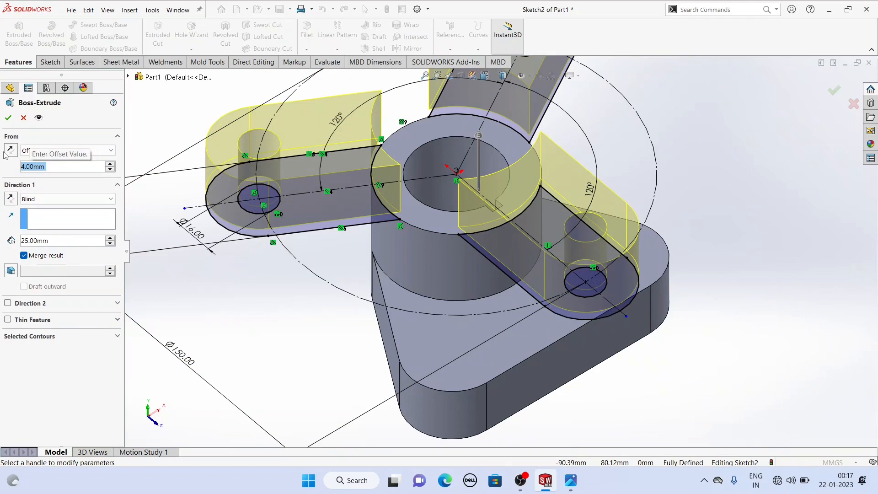
middle_click_drag(233, 179, 167, 175)
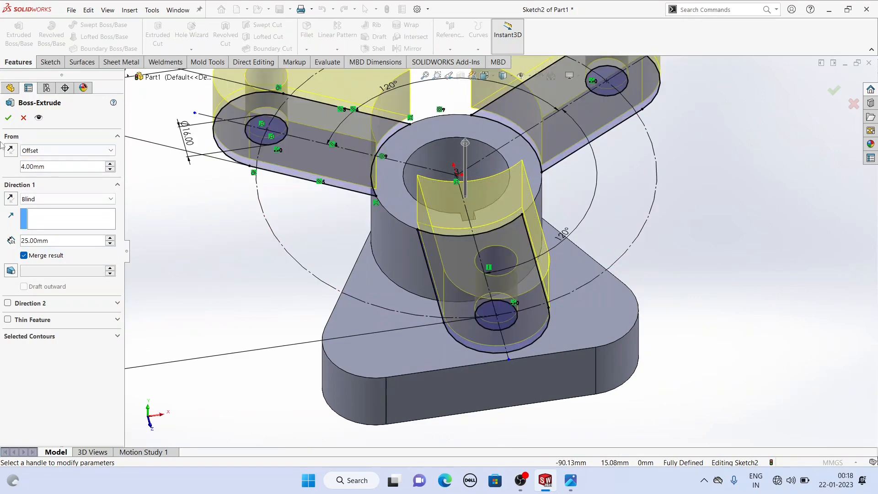
left_click(13, 155)
scroll(288, 197, "up", 1)
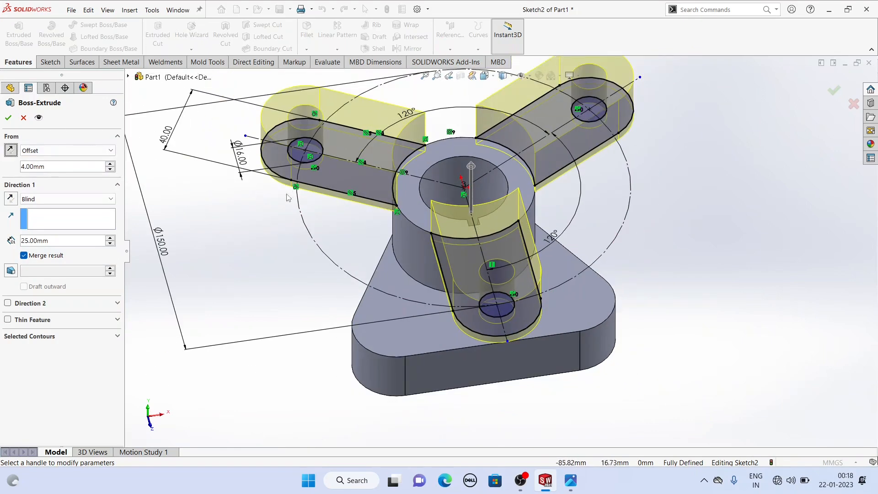
- Reverse the arm extrusion towards the base, set a blind depth of 20 mm with merged result, and accept it
left_click(11, 198)
middle_click_drag(402, 215, 365, 217)
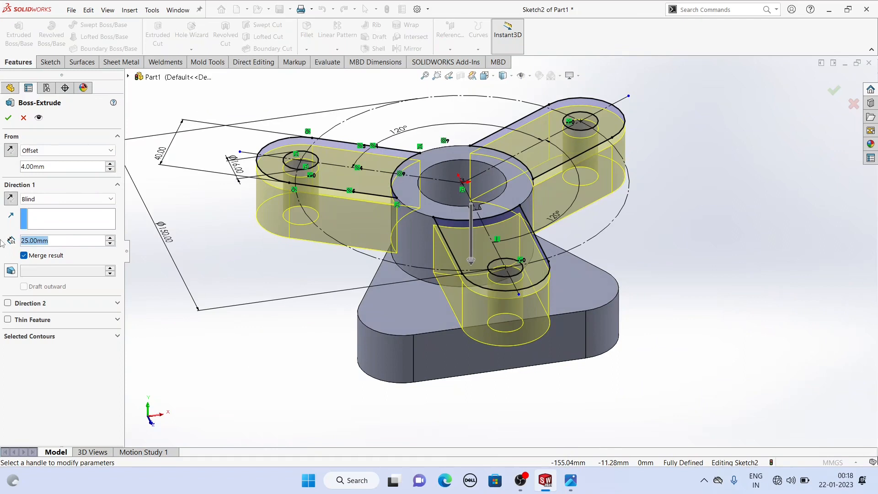
type("20")
key("Return")
mouse_move(290, 254)
middle_mouse_down()
mouse_move(267, 250)
mouse_move(280, 269)
middle_mouse_up()
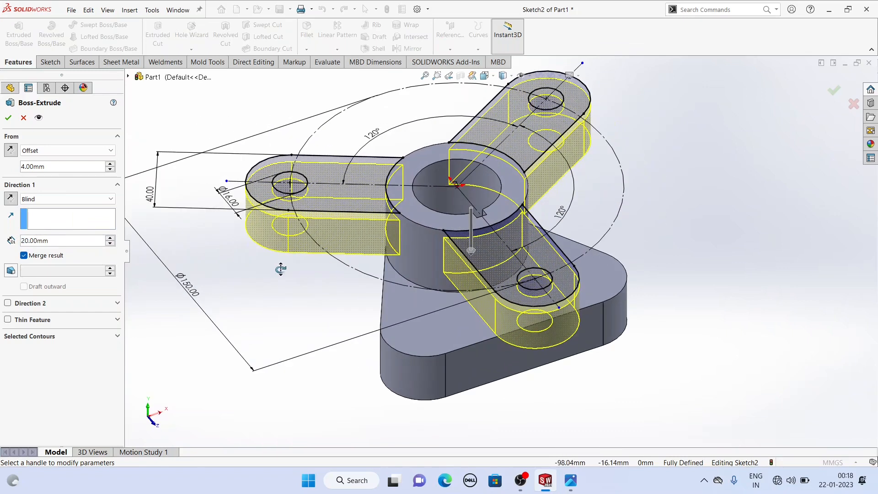
left_click(8, 118)
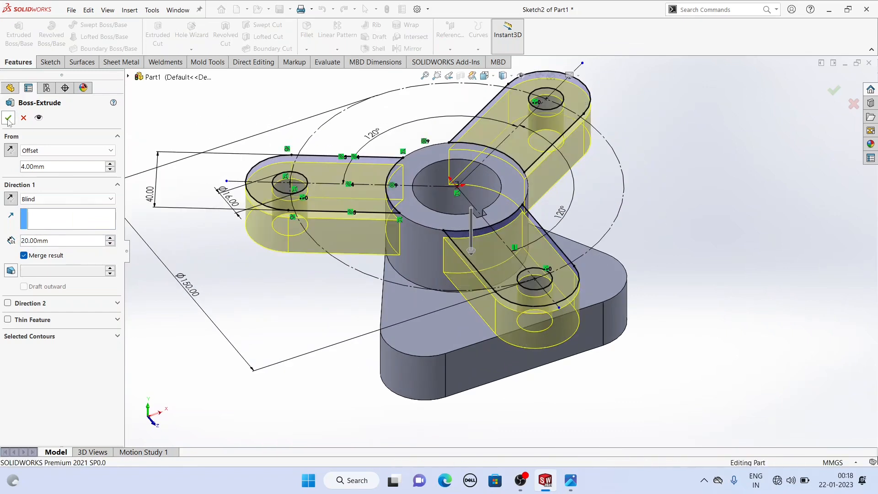
left_click(648, 198)
scroll(575, 229, "up", 2)
mouse_move(568, 268)
middle_mouse_down()
mouse_move(531, 341)
mouse_move(564, 314)
mouse_move(559, 240)
mouse_move(586, 243)
middle_mouse_up()
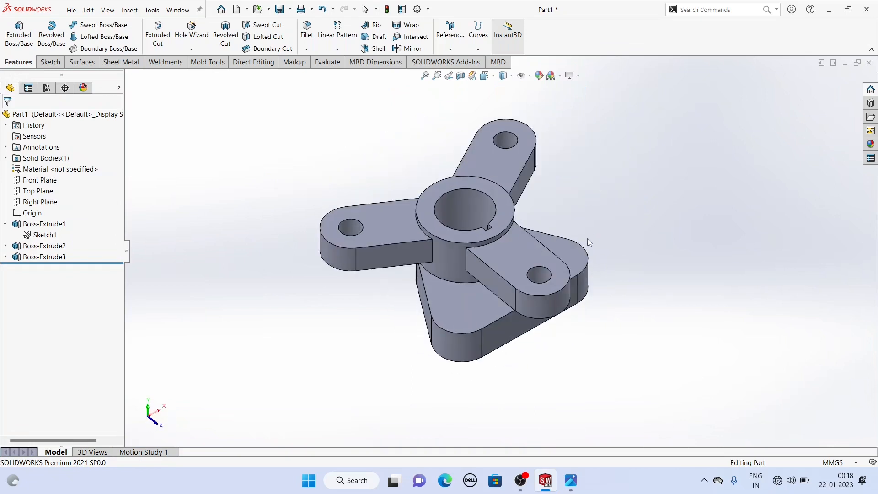
- Check the reference drawing and set up an M10 counterbore hole: 14 mm through all, 24 mm counterbore diameter, 6 mm depth
left_click(572, 481)
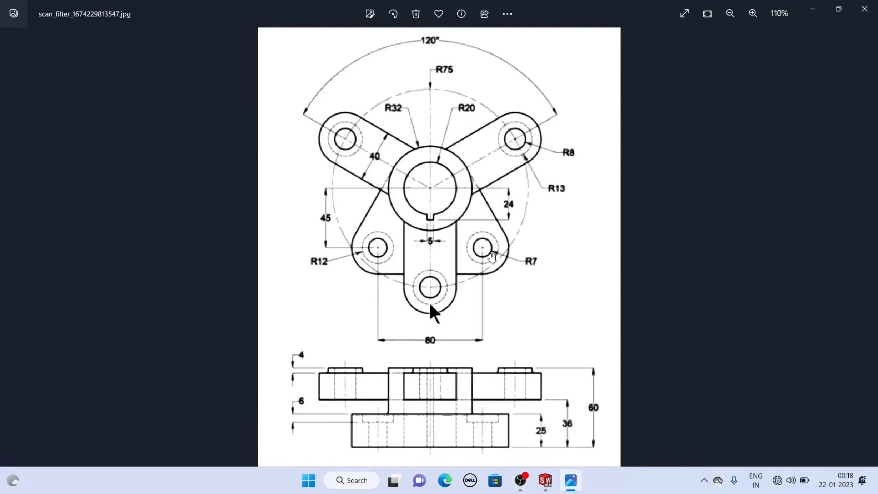
left_click(551, 485)
middle_click_drag(412, 392, 243, 192)
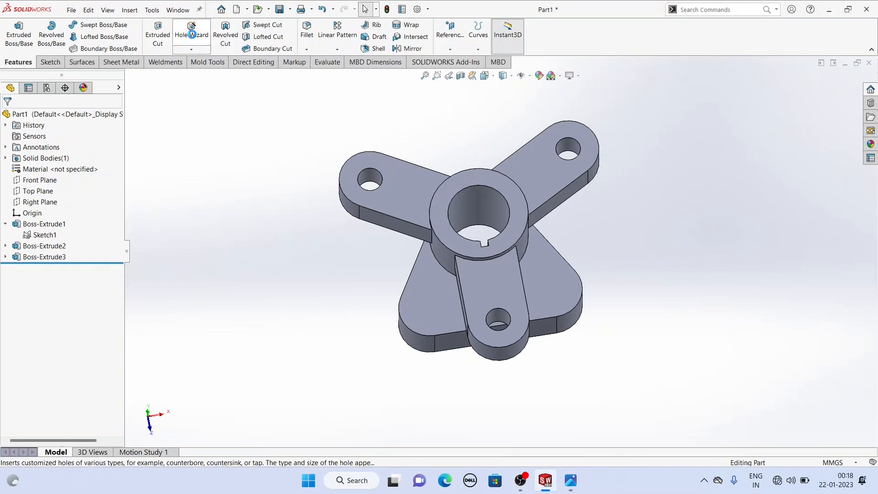
left_click(193, 35)
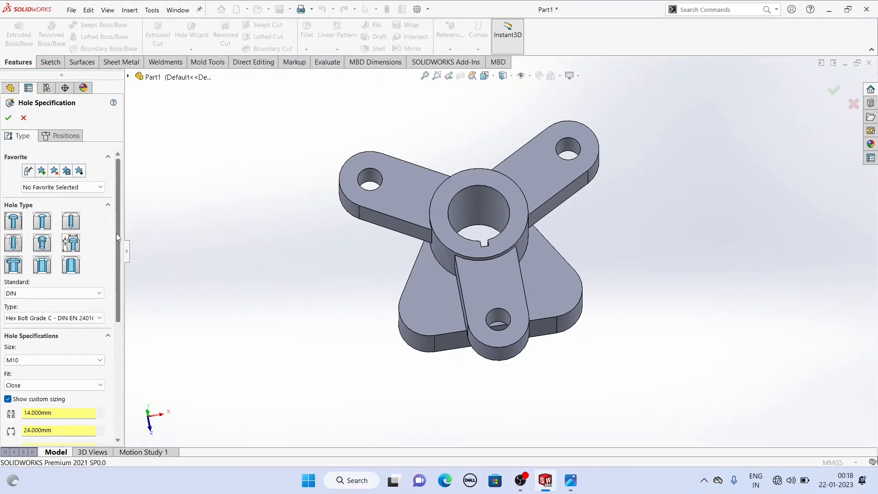
scroll(51, 237, "down", 3)
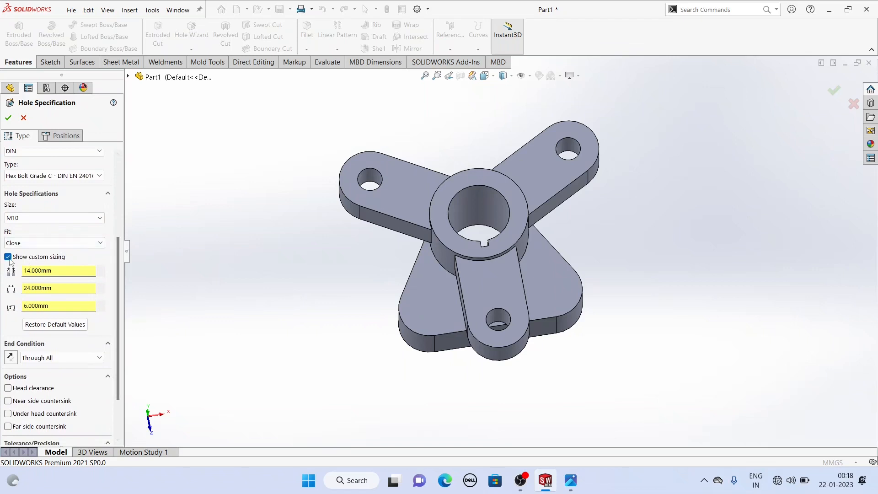
left_click(38, 270)
left_click_drag(117, 303, 118, 187)
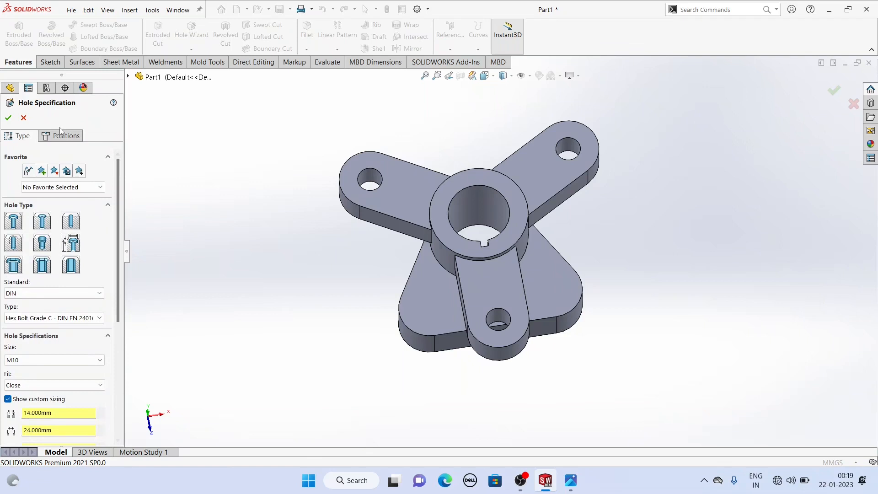
- Place two counterbore hole points on the triangular base's top face, one near each rounded corner beside the downward arm
left_click(59, 137)
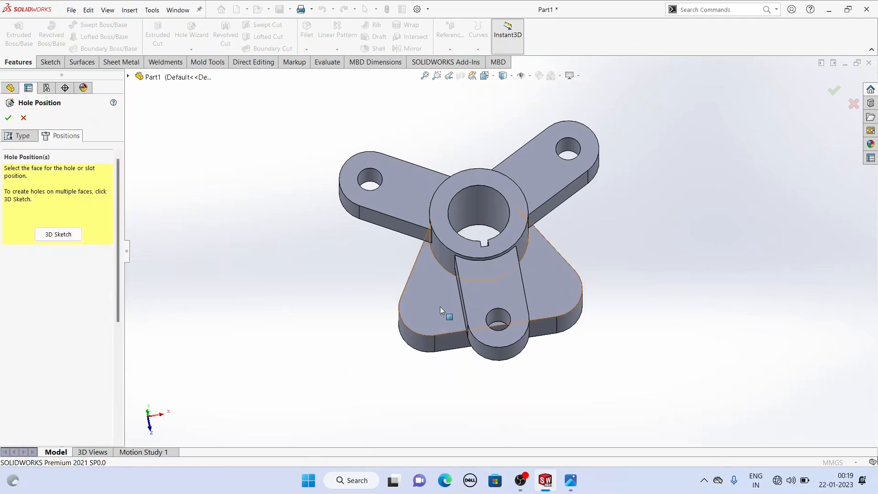
left_click(436, 324)
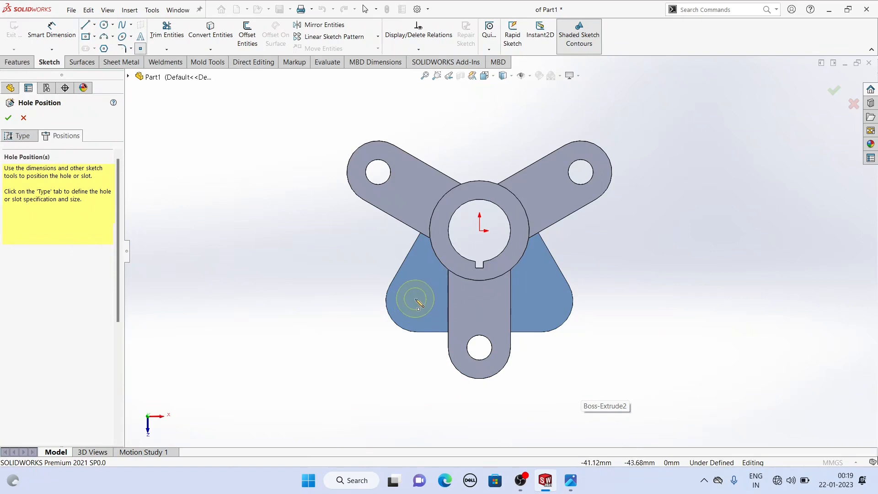
left_click(415, 298)
left_click(546, 302)
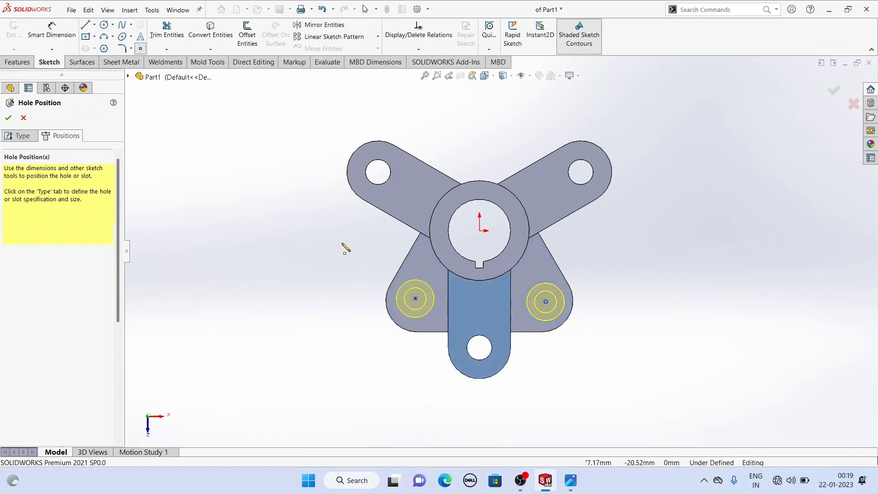
right_click(324, 225)
left_click(350, 227)
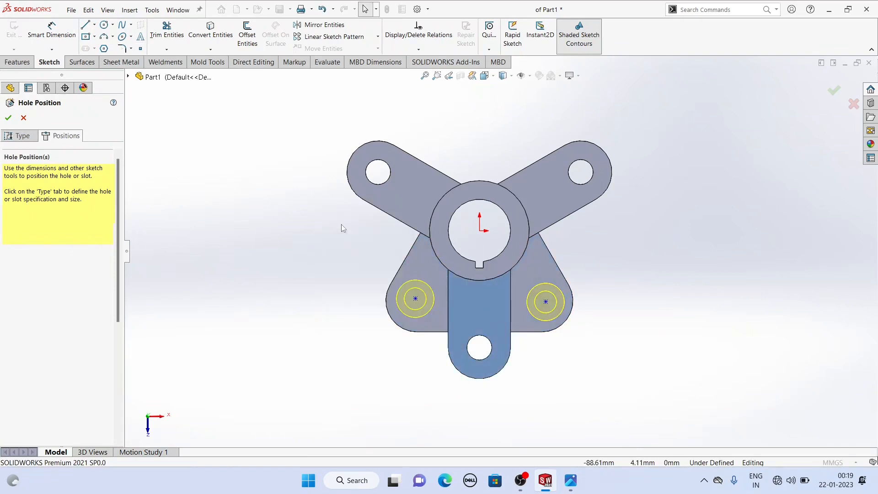
- Make the left counterbore's center point concentric with the base's lower-left corner arc
left_click(415, 298)
left_click(398, 328, "ctrl")
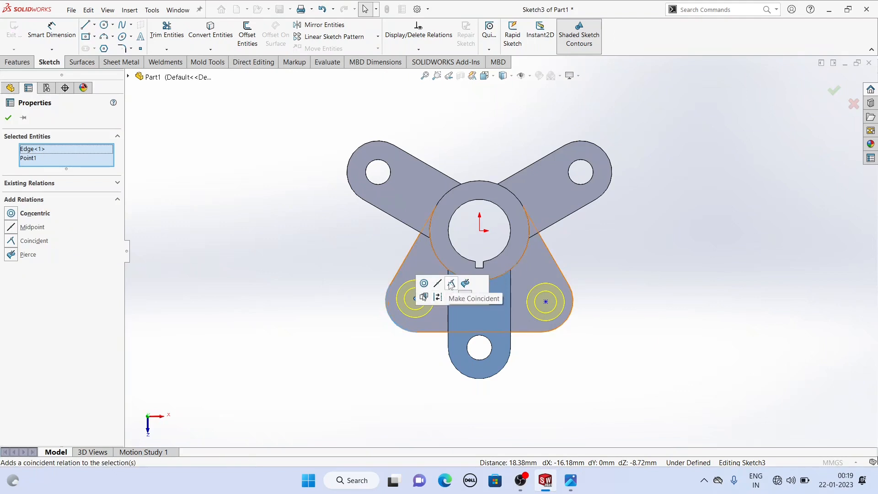
left_click(423, 284)
left_click(337, 259)
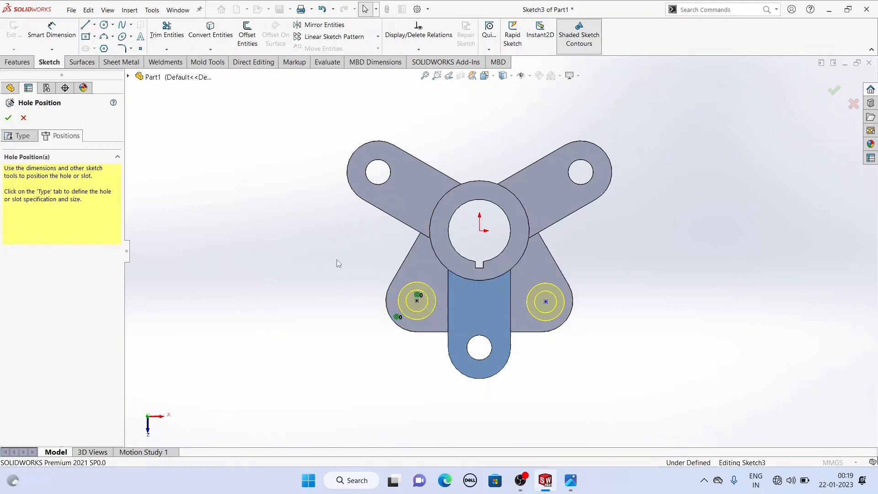
- Make the right counterbore's center point concentric with the base's lower-right corner arc and finish the hole feature
left_click(546, 303)
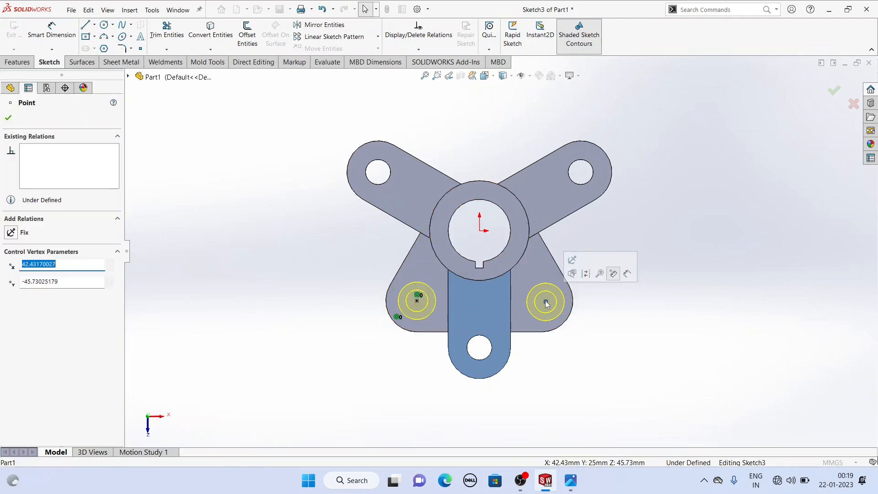
left_click(571, 312, "ctrl")
left_click(571, 313, "ctrl")
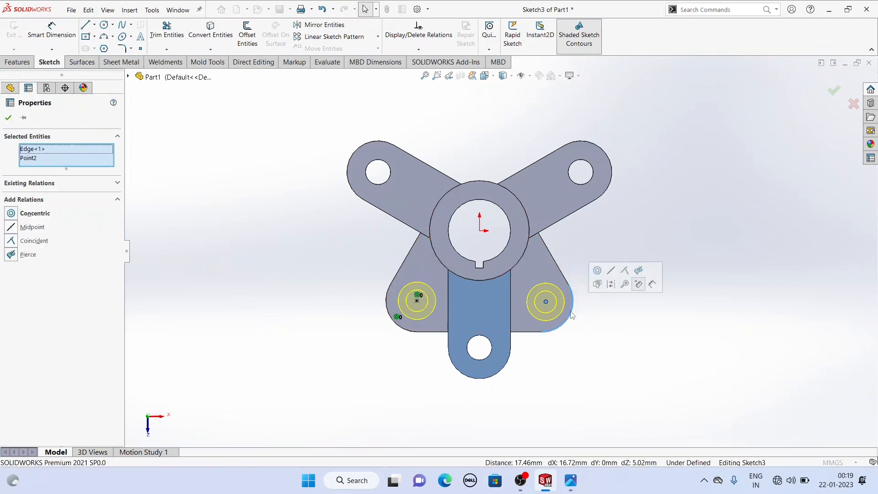
left_click(598, 270)
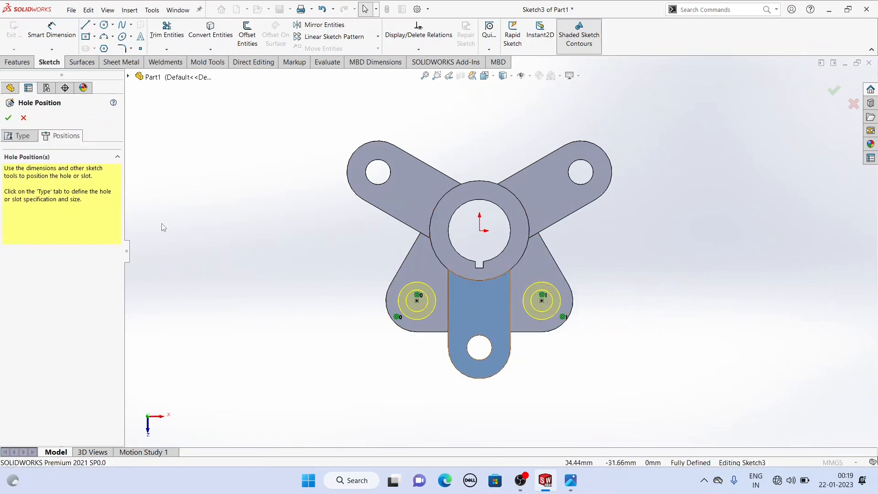
left_click(8, 118)
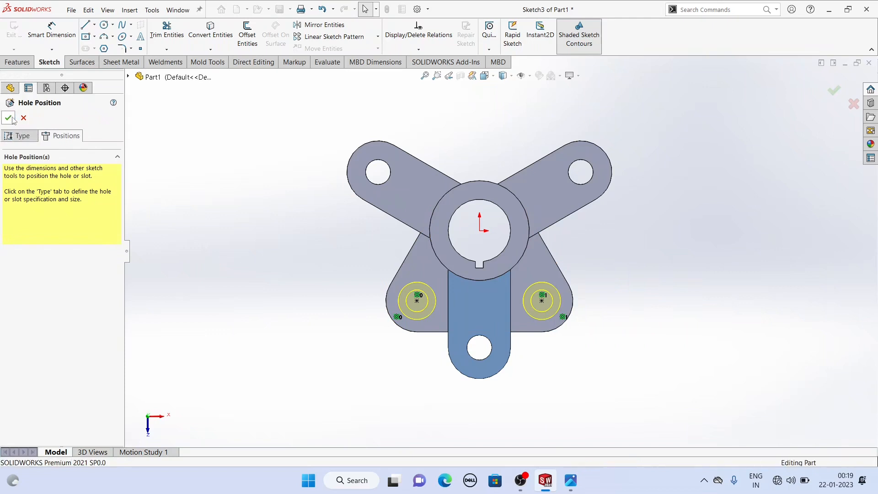
middle_click_drag(320, 246, 409, 185)
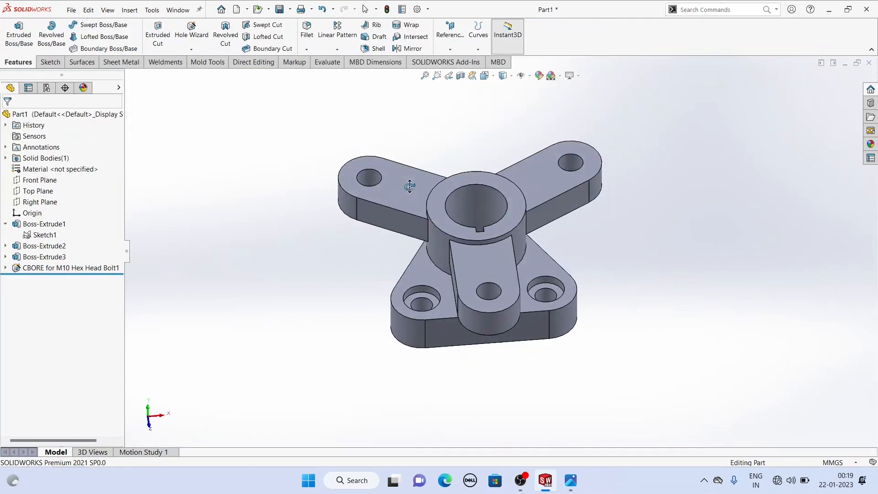
- Check the reference drawing for the arm-end bosses and start a sketch on the upper-left arm's top face
left_click(571, 487)
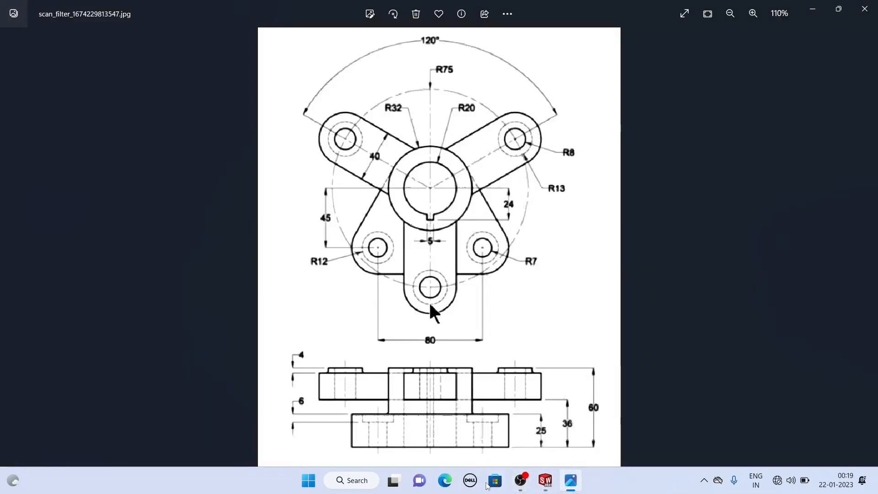
left_click(546, 486)
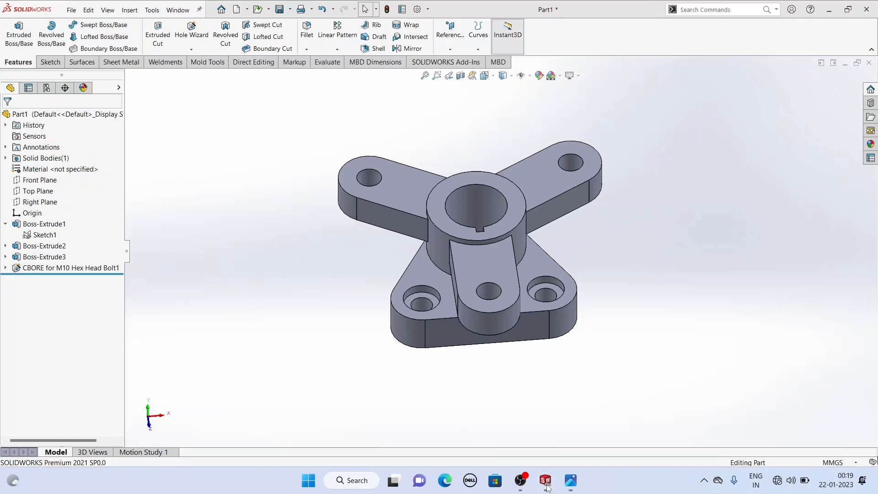
left_click(394, 185)
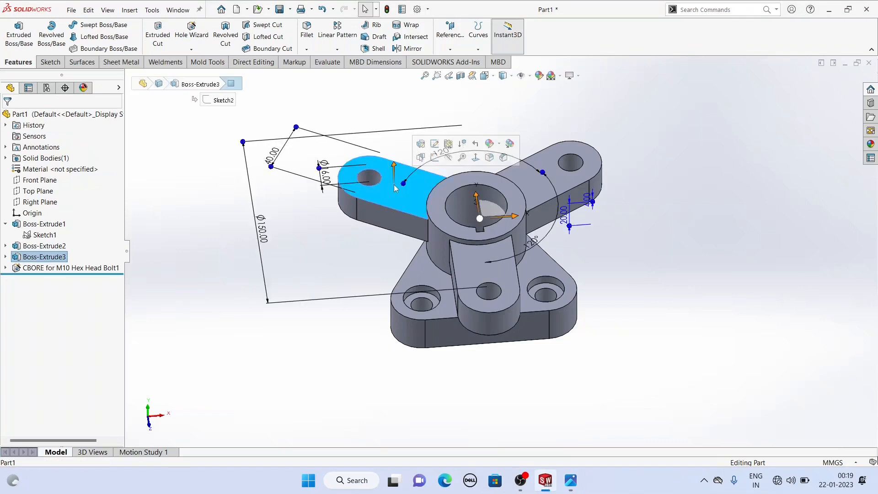
left_click(435, 158)
left_click(346, 186)
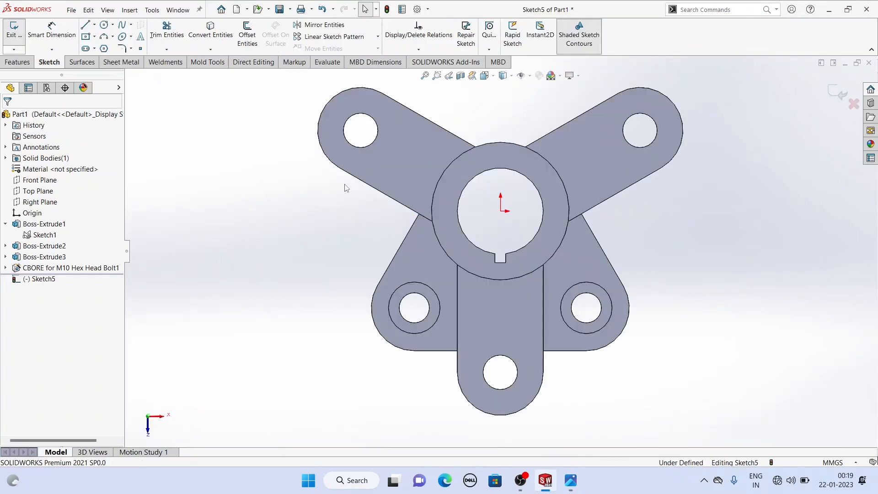
scroll(325, 209, "up", 2)
scroll(553, 213, "down", 1)
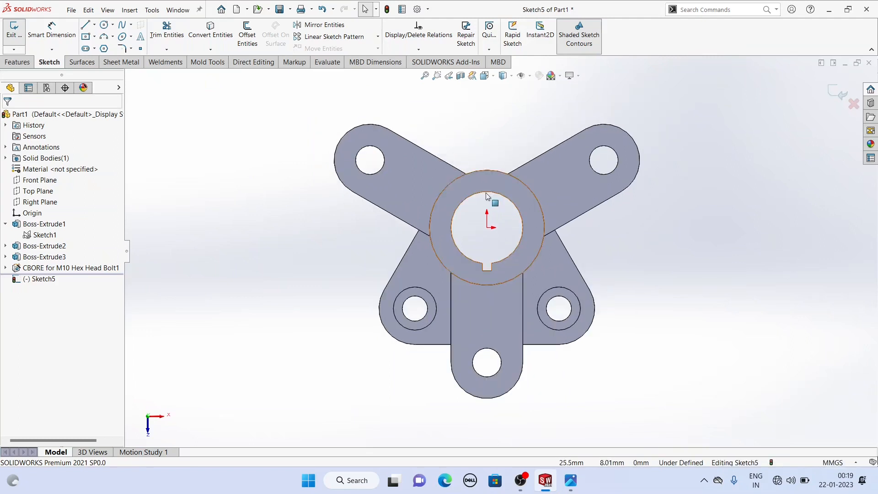
- Sketch a circle concentric with each arm-end hole, with radii of about 14 mm upper left, 12 mm upper right and 10 mm on the downward arm
left_click(105, 26)
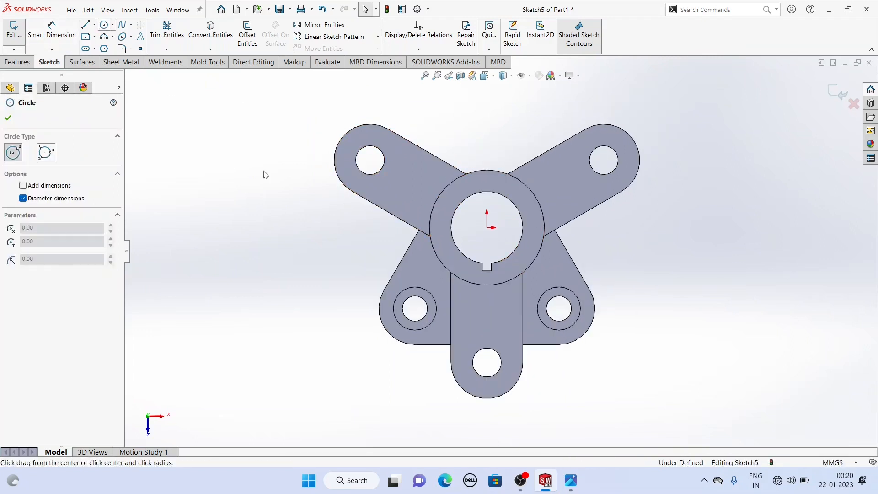
left_click_drag(371, 160, 382, 185)
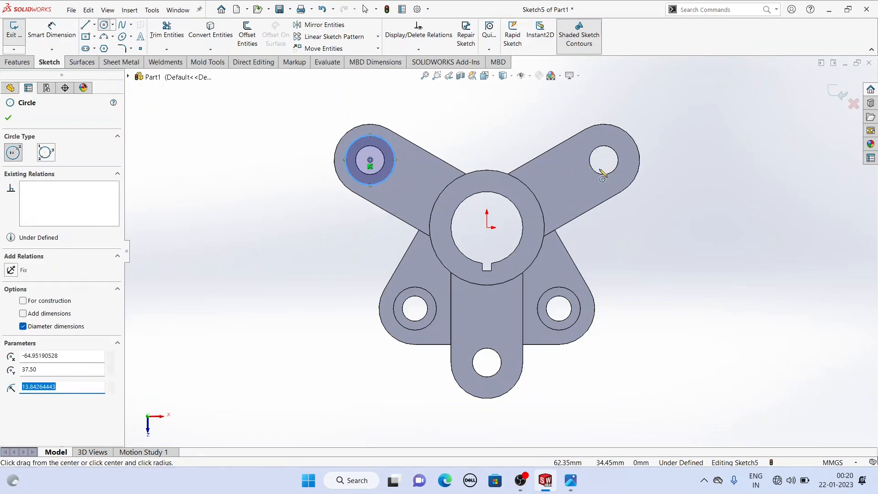
left_click_drag(604, 160, 613, 180)
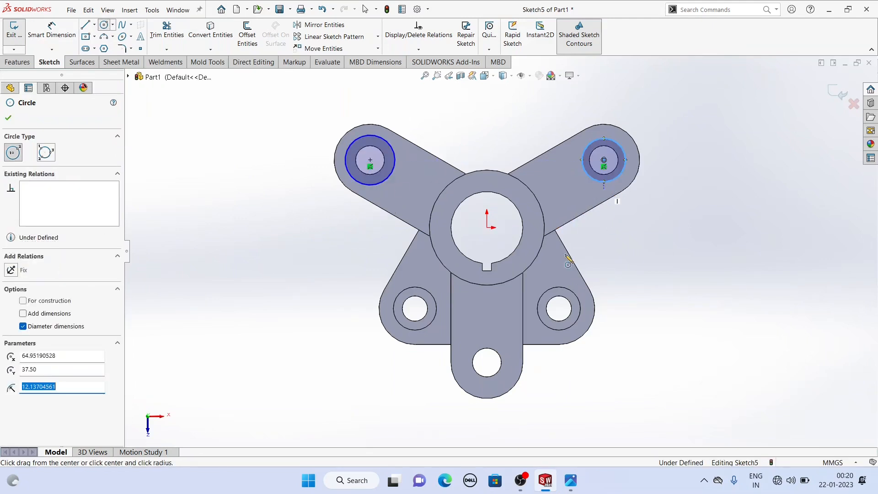
left_click_drag(487, 362, 497, 380)
right_click(218, 175)
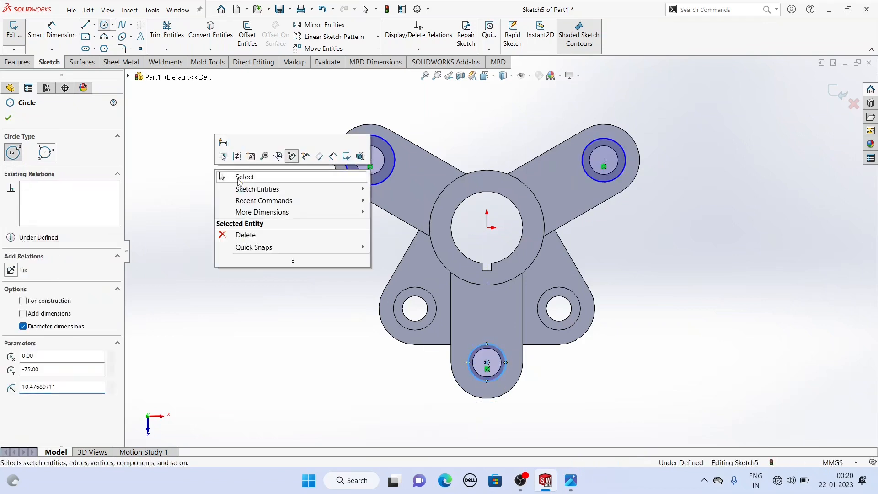
left_click(231, 175)
- Dimension the circle on the upper-left arm to a 26 mm diameter
left_click(58, 31)
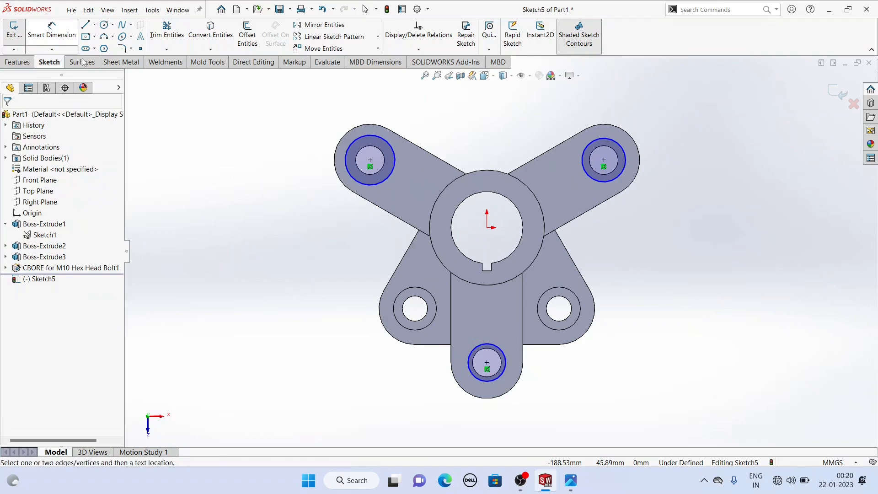
left_click(383, 179)
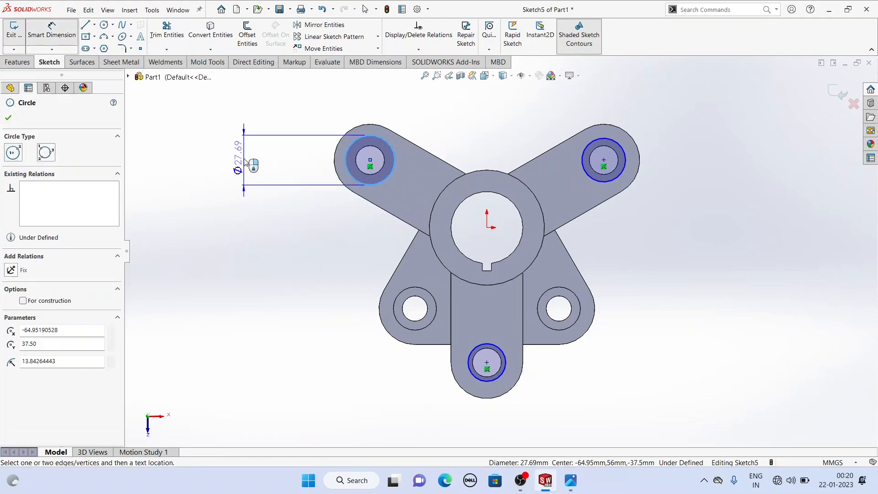
left_click(245, 160)
type("26")
key("Return")
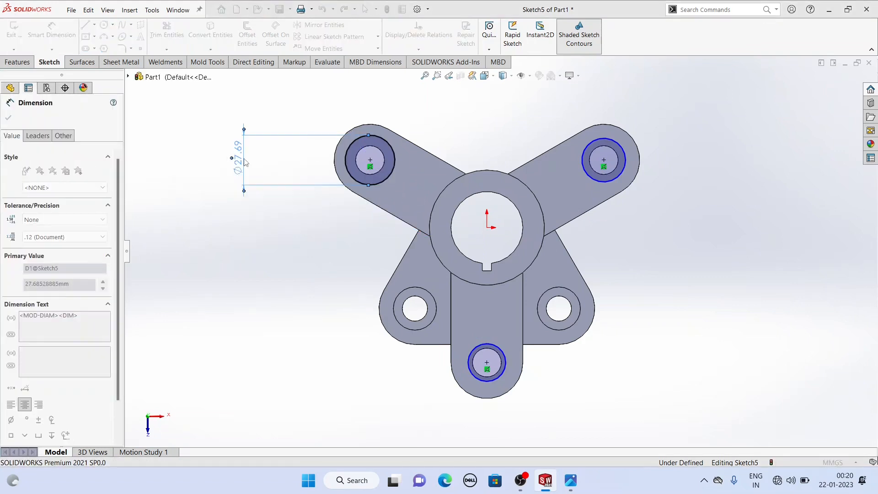
right_click(314, 124)
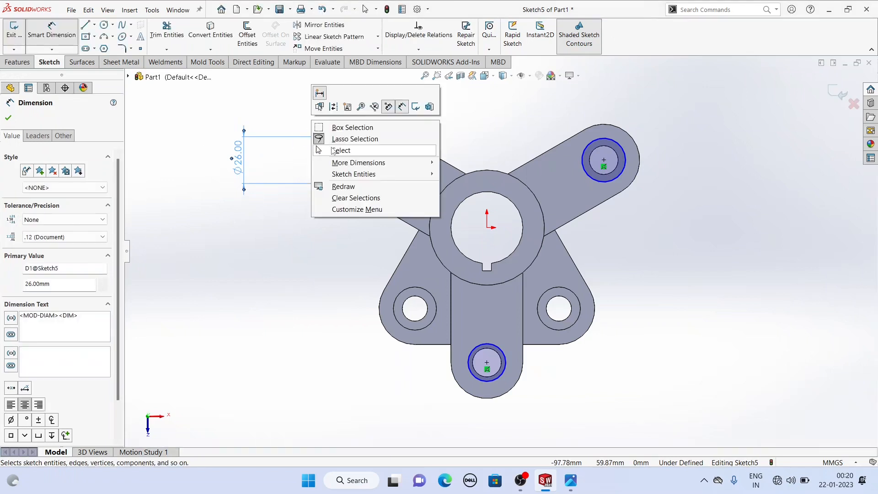
left_click(341, 150)
- Make the three arm-end circles equal in size
left_click(385, 175)
left_click(602, 182, "ctrl")
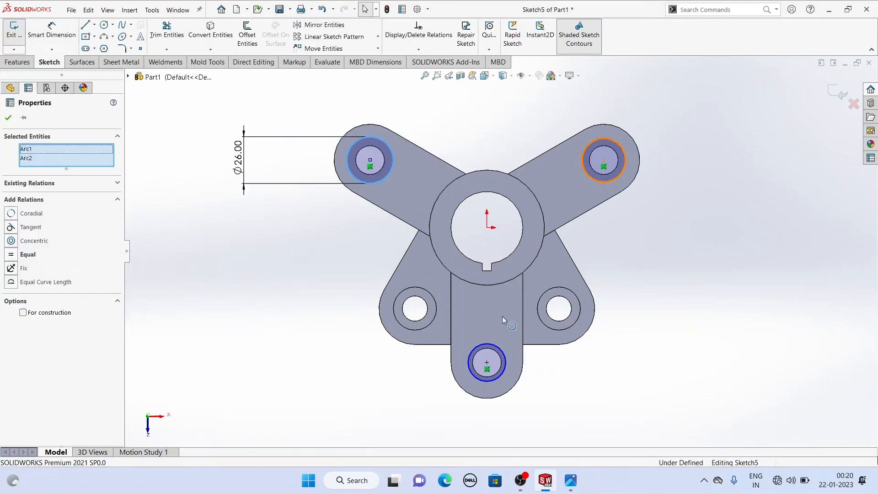
left_click(498, 345, "ctrl")
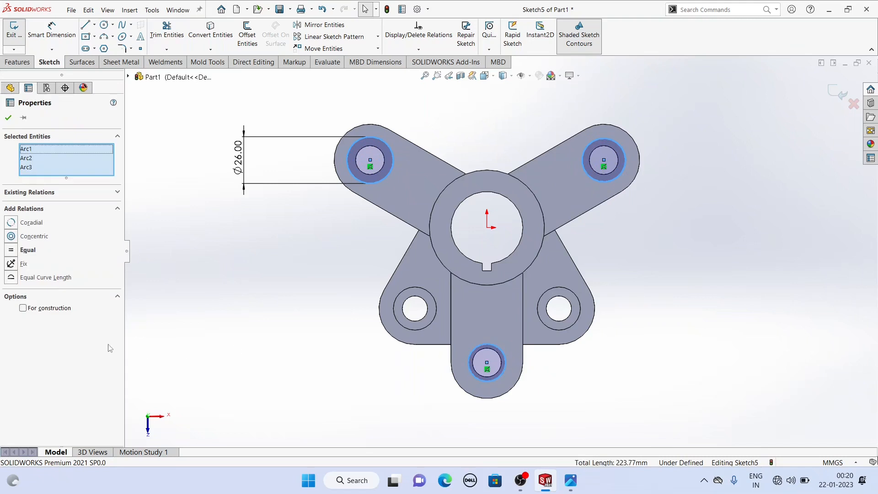
left_click(11, 250)
left_click(258, 195)
- Convert the edges of the three arm-end holes into sketch entities
middle_click_drag(298, 239, 341, 185)
left_click(340, 185)
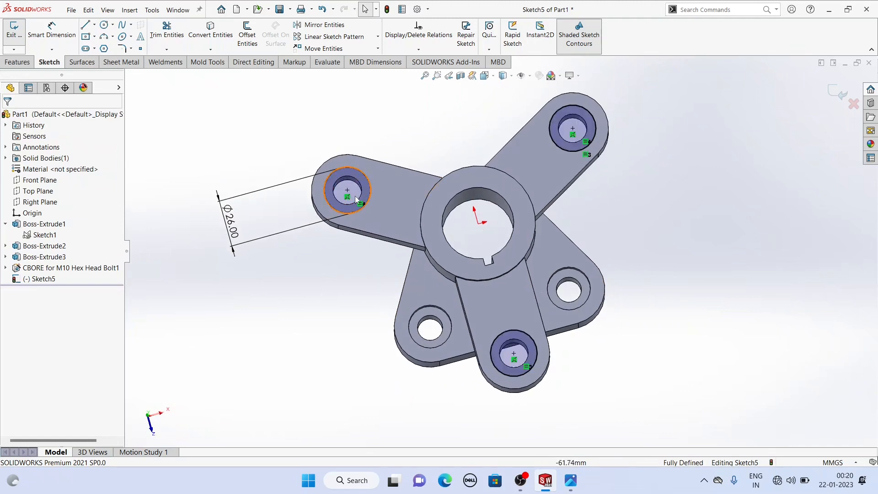
left_click(559, 139, "ctrl")
left_click(520, 345, "ctrl")
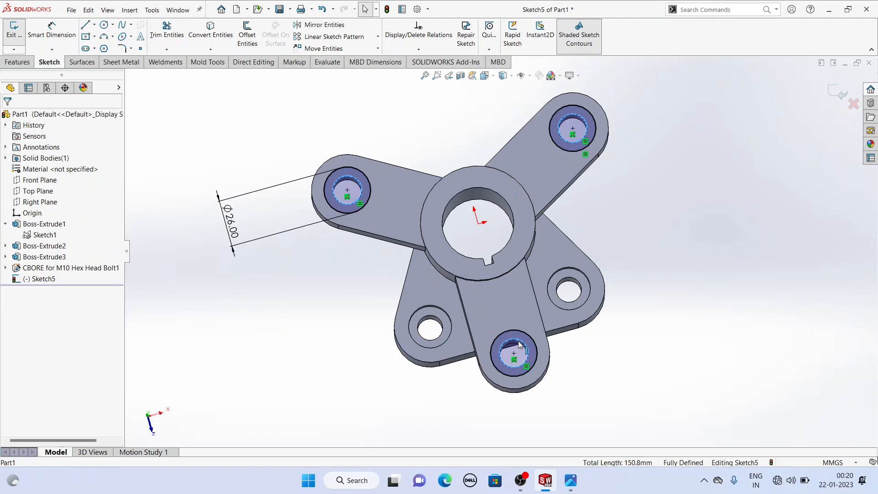
left_click(211, 28)
- Extrude the three ring profiles upward by 4 mm, blind and merged with the body
middle_click_drag(268, 148, 265, 98)
left_click(8, 62)
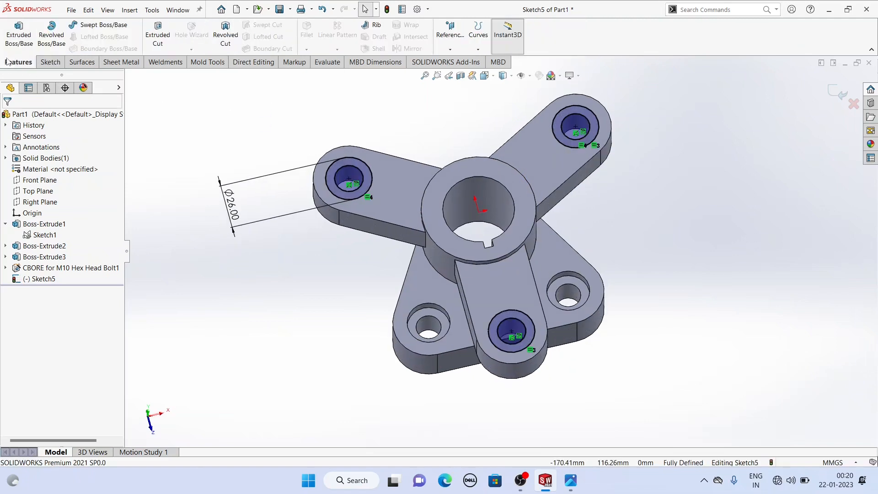
left_click(17, 36)
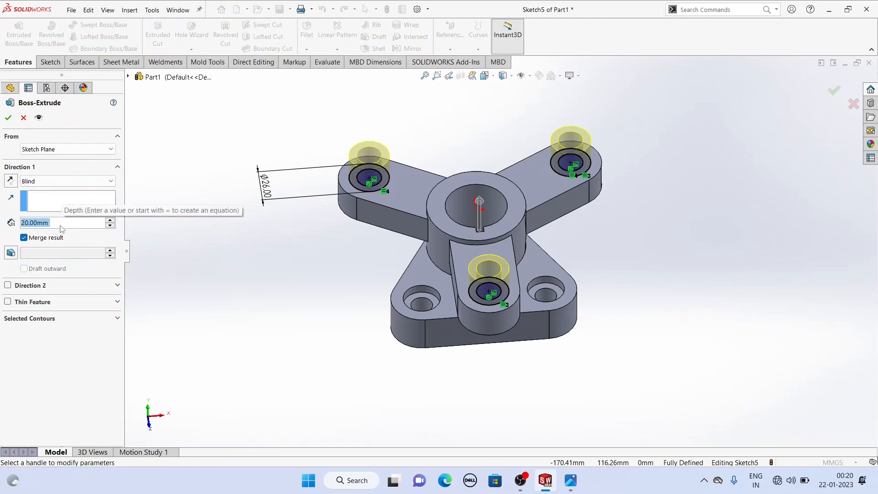
type("4")
key("Return")
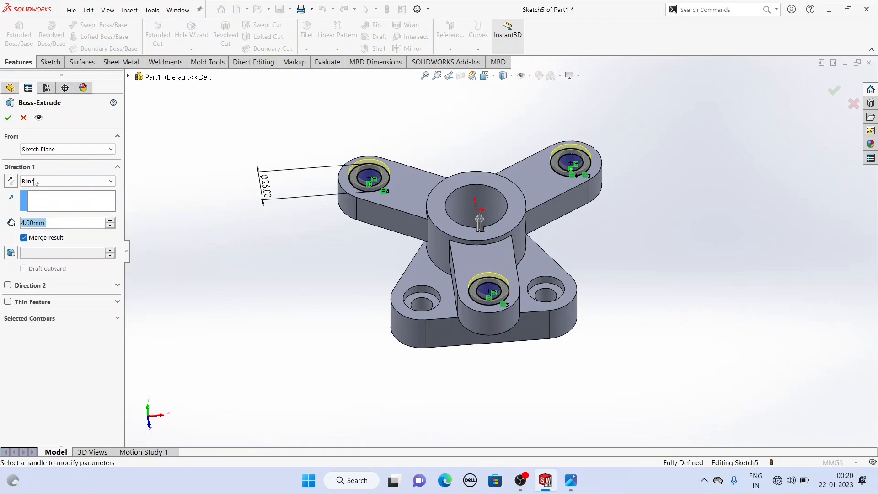
left_click(8, 119)
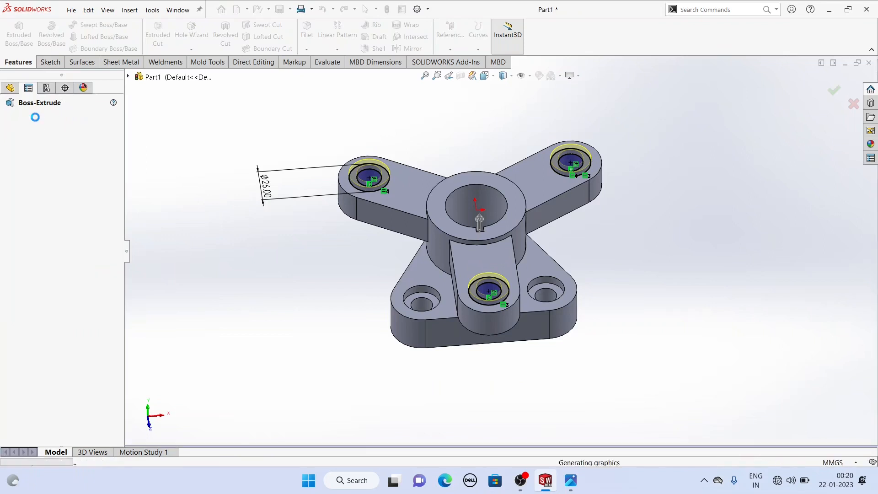
- Set up a 1 mm fillet on the hub's top outer edge, the hub's edge at the base, and the triangular base's upper and lower outlines
left_click(326, 252)
scroll(325, 252, "down", 1)
middle_click_drag(326, 251, 361, 223)
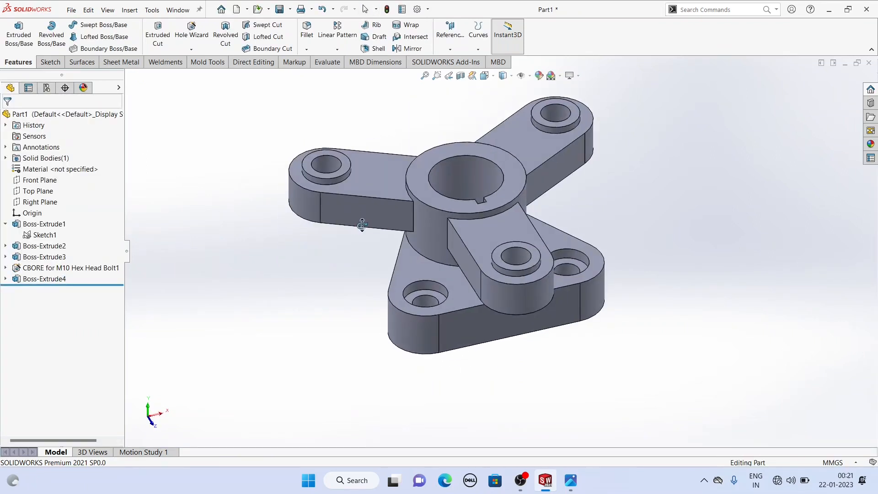
left_click(309, 39)
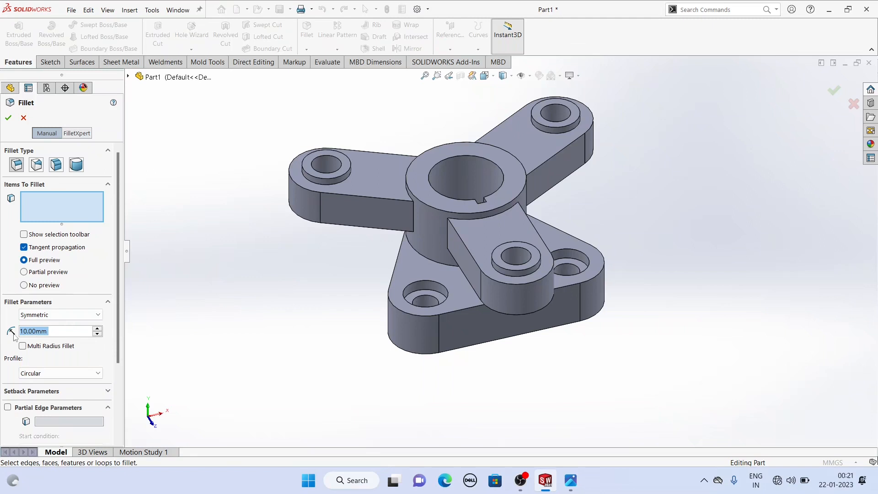
type("1")
key("Return")
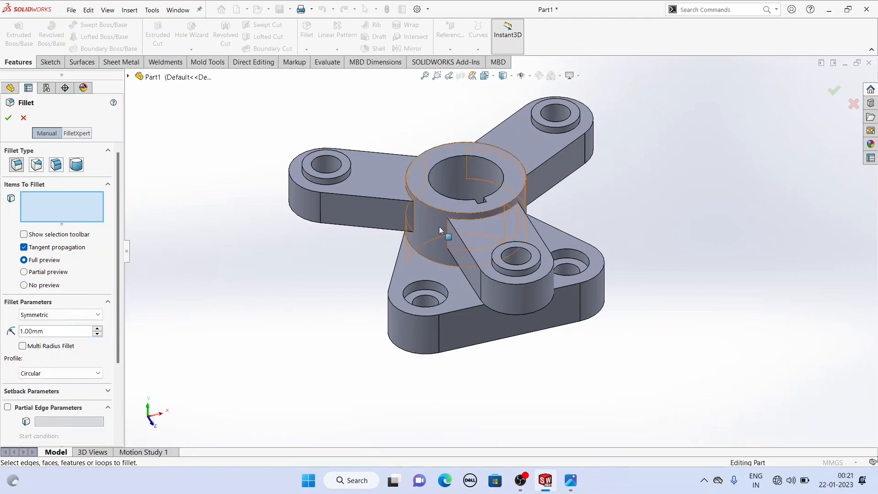
left_click(504, 205)
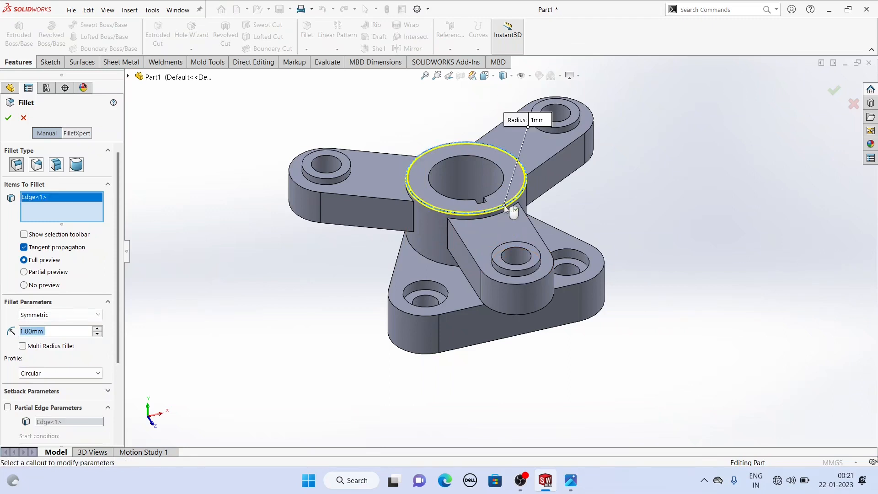
left_click(429, 262)
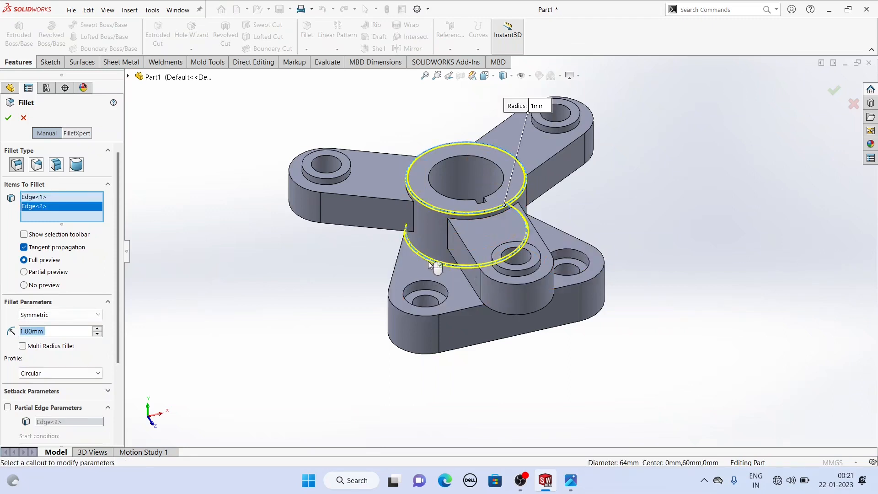
left_click(469, 307)
middle_click_drag(507, 324, 468, 286)
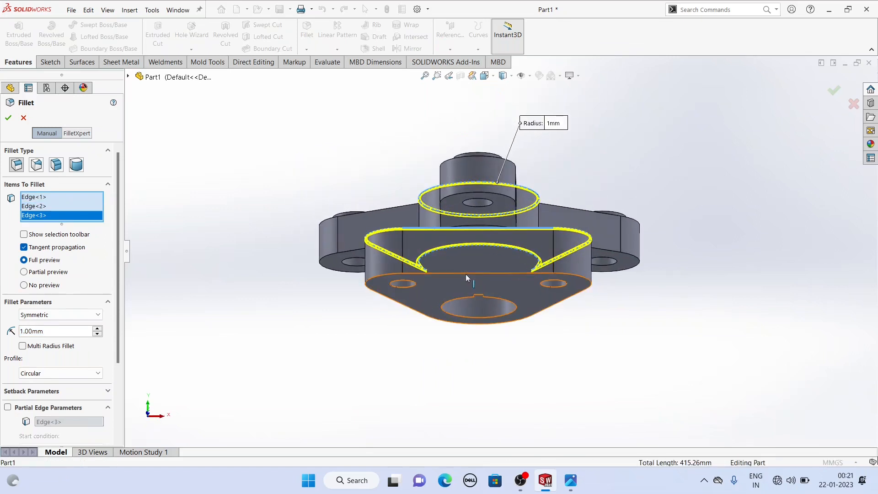
left_click(466, 273)
- Add the front arm's raised ring base edge and the top faces of the other two arms to the 1 mm fillet
middle_click_drag(361, 293, 392, 429)
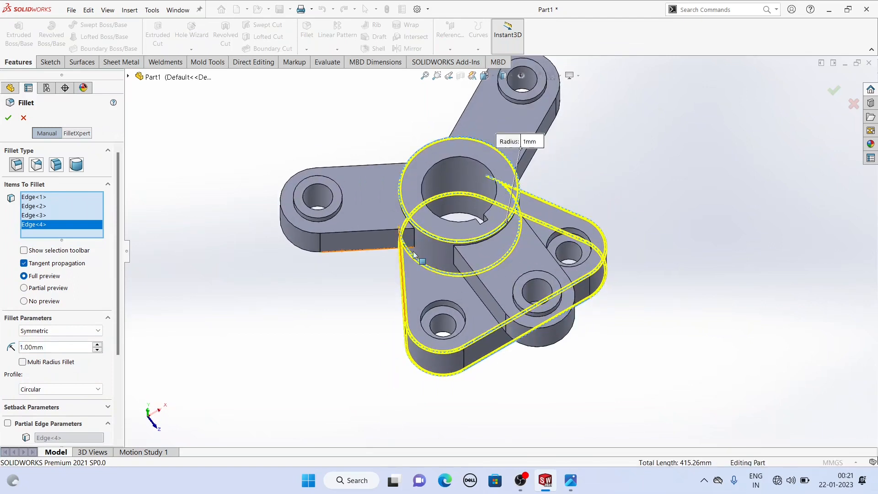
scroll(448, 197, "down", 1)
middle_click_drag(485, 260, 568, 296)
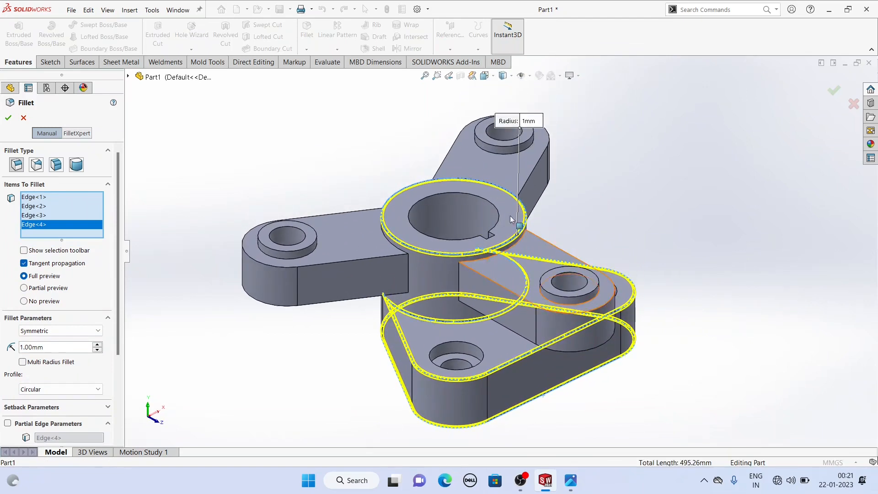
left_click(573, 306)
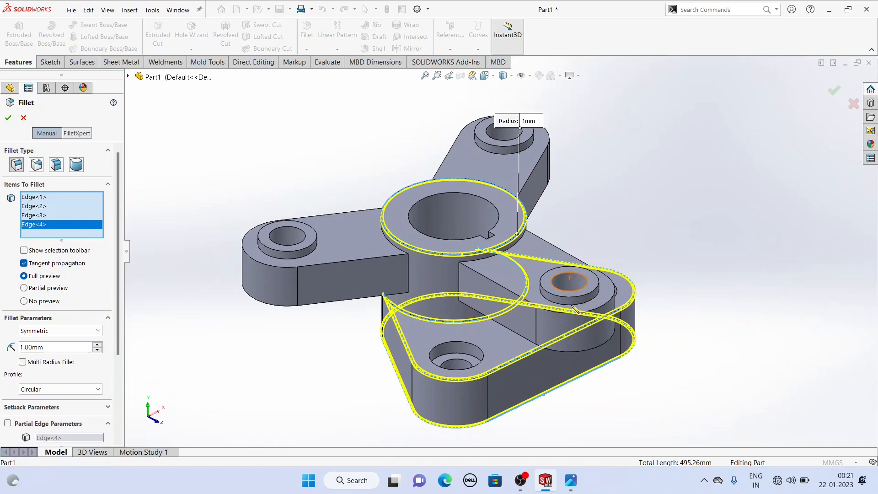
middle_click_drag(581, 246, 659, 293)
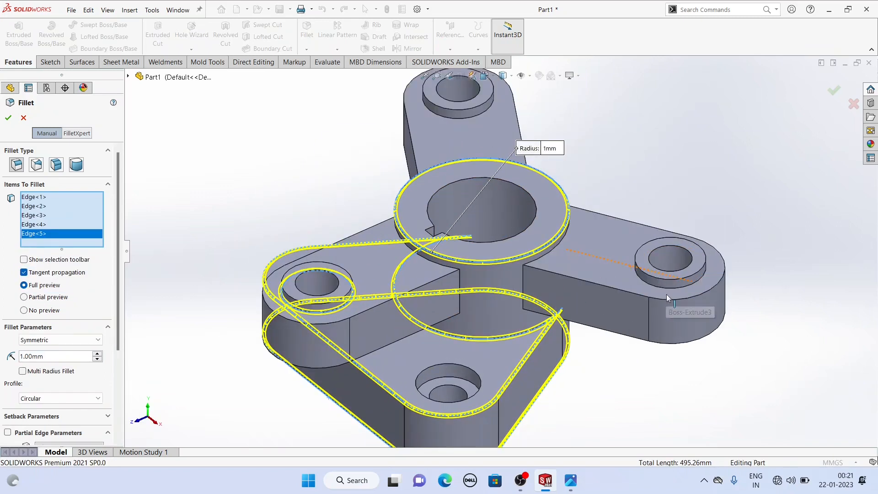
left_click(592, 275)
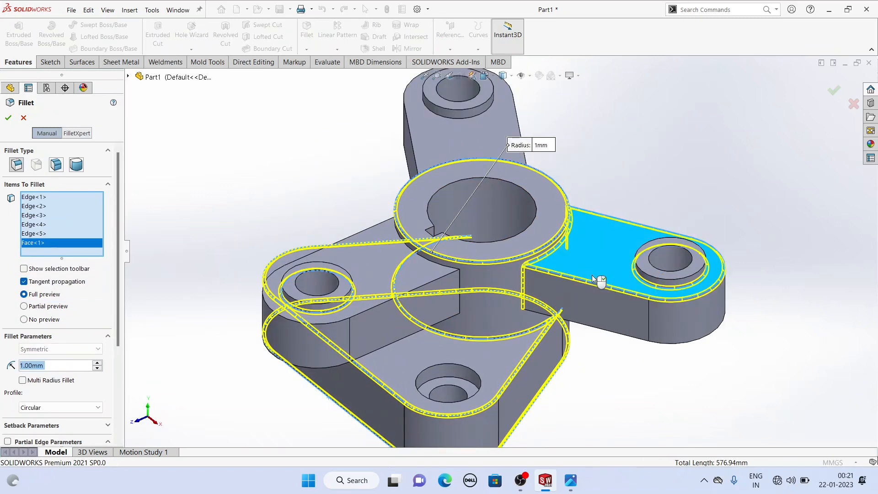
middle_click_drag(592, 275, 600, 259)
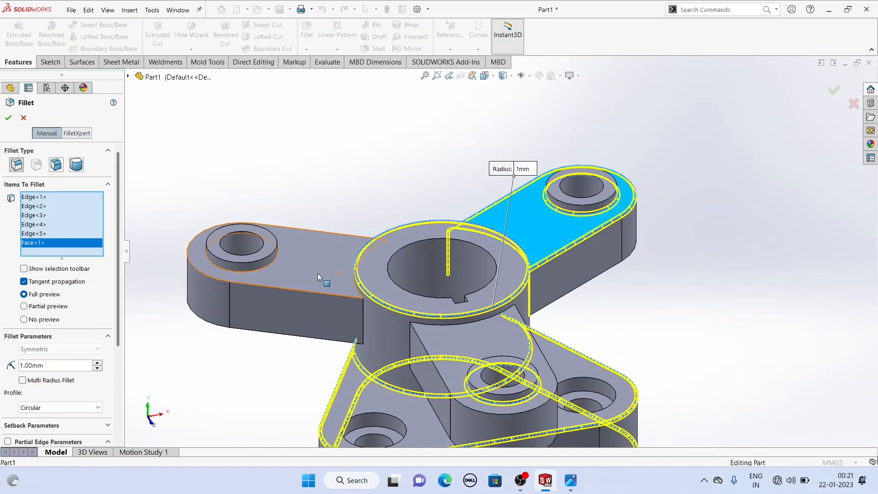
left_click(317, 273)
- Include the front arm's top face in the fillet selection, without its ring's side face, and apply the 1 mm fillet
scroll(501, 252, "up", 3)
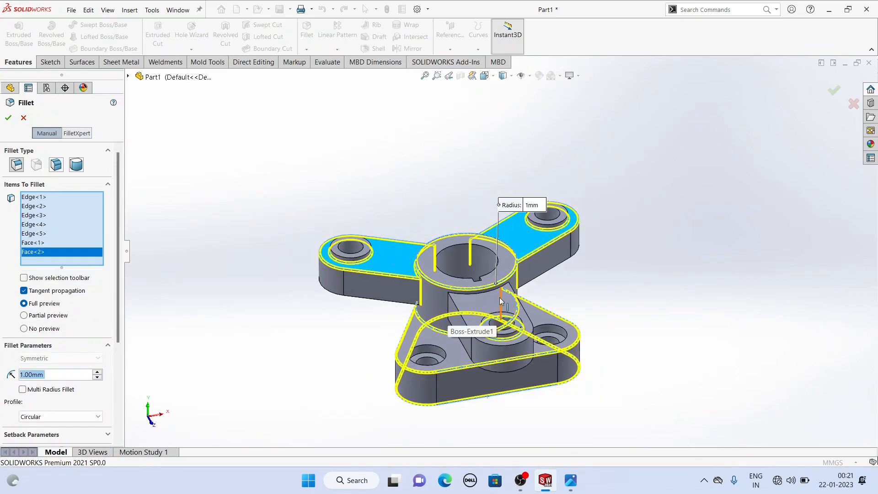
scroll(509, 323, "down", 6)
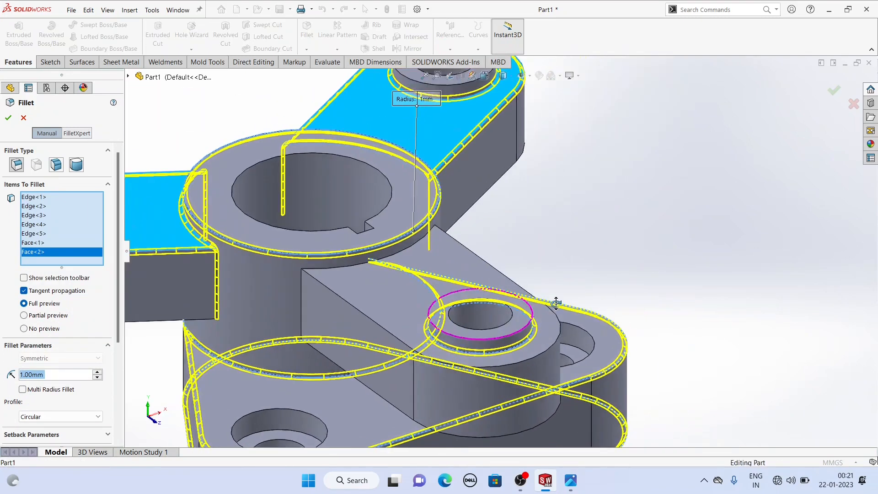
left_click(517, 351)
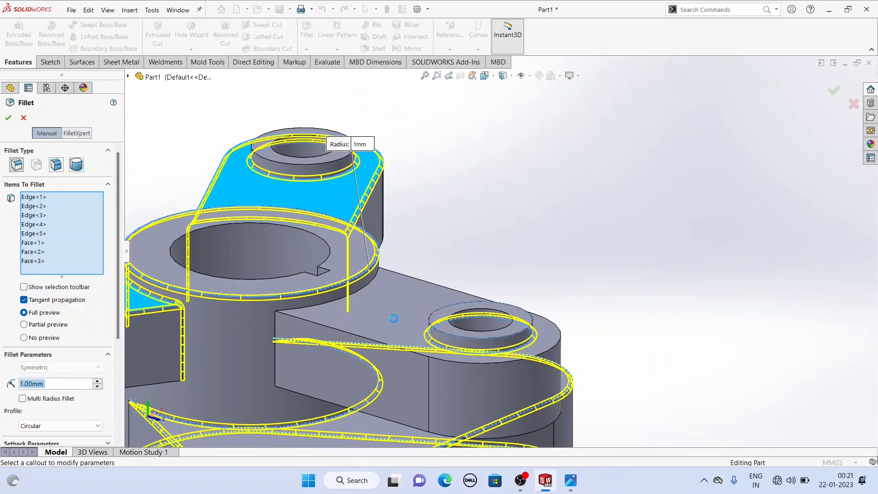
right_click(75, 262)
left_click(93, 279)
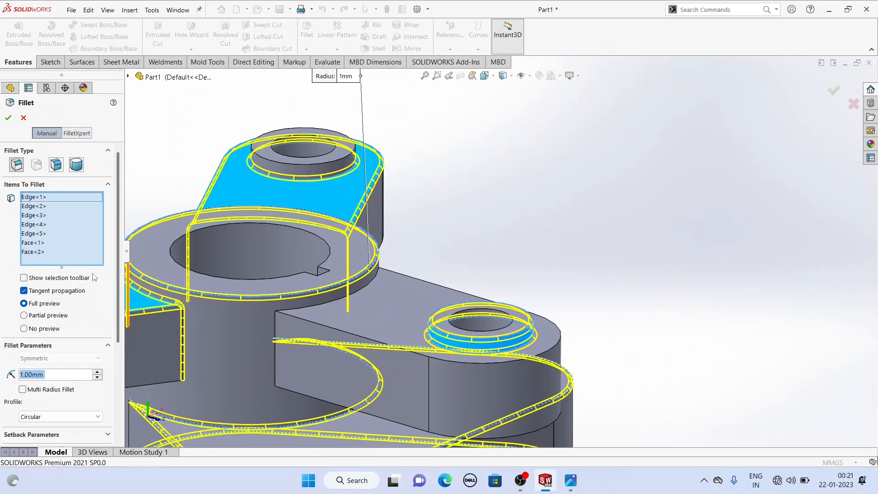
left_click(388, 321)
scroll(352, 317, "up", 6)
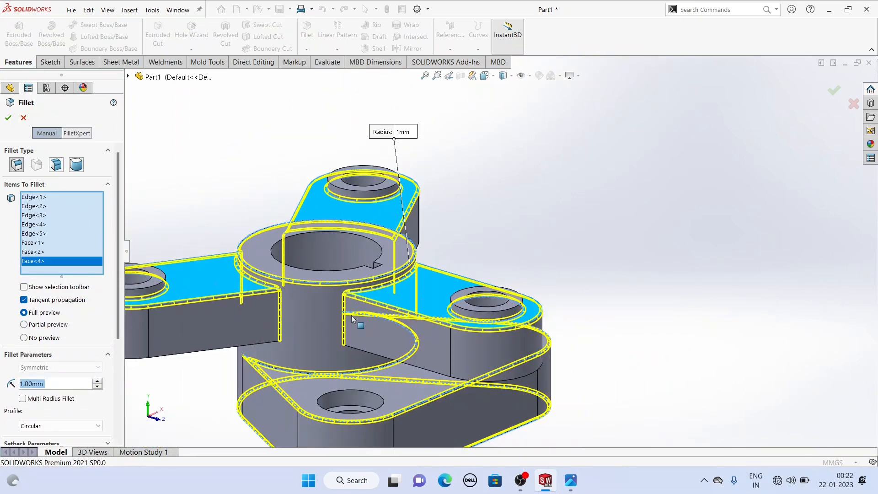
middle_click_drag(352, 316, 254, 350)
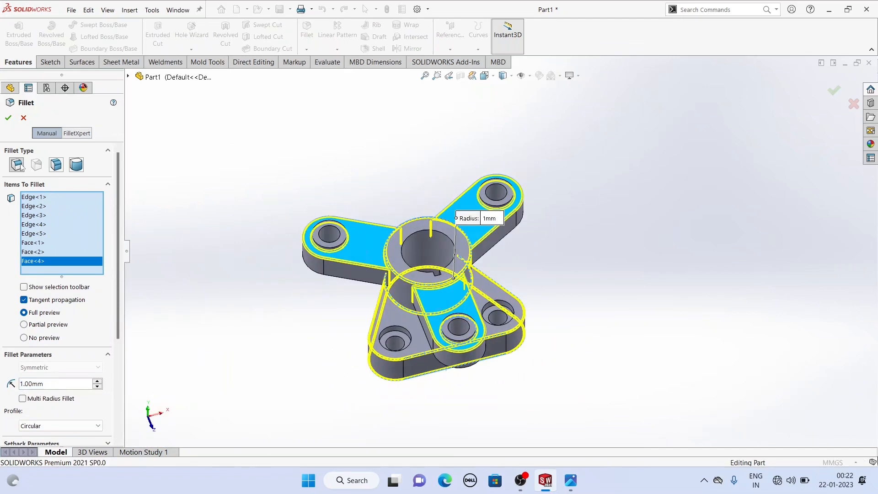
left_click(8, 118)
middle_click_drag(329, 335, 371, 317)
scroll(363, 327, "down", 2)
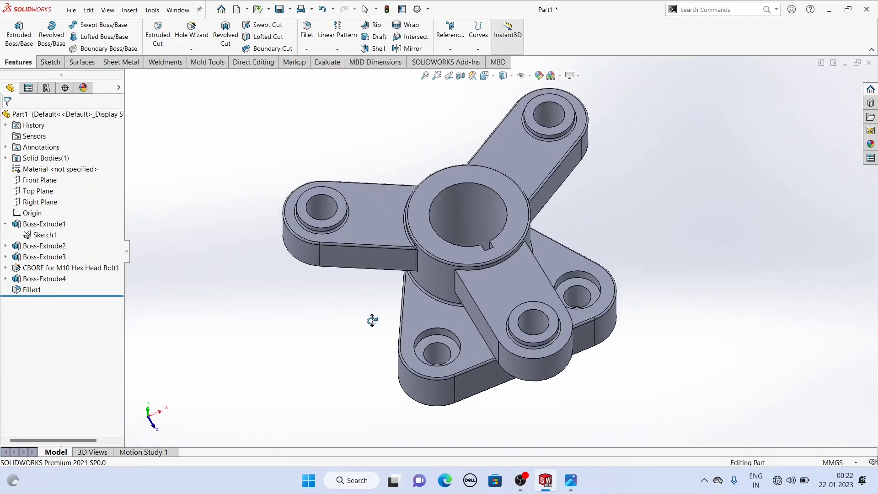
- Open the appearance library and expand its Metal category
left_click(871, 144)
left_click(764, 90)
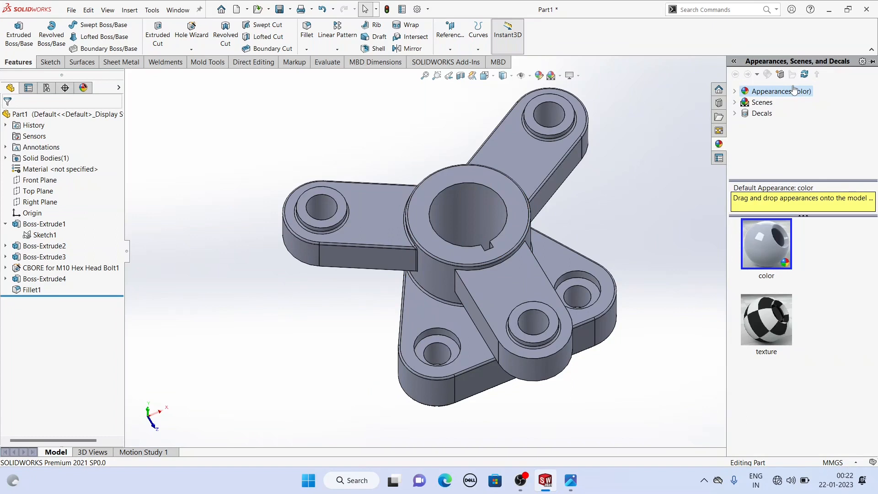
left_click(735, 91)
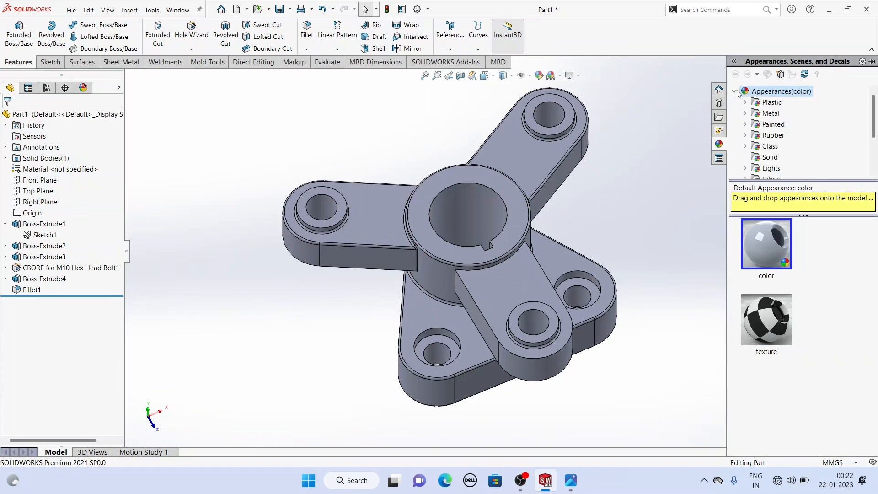
left_click(763, 114)
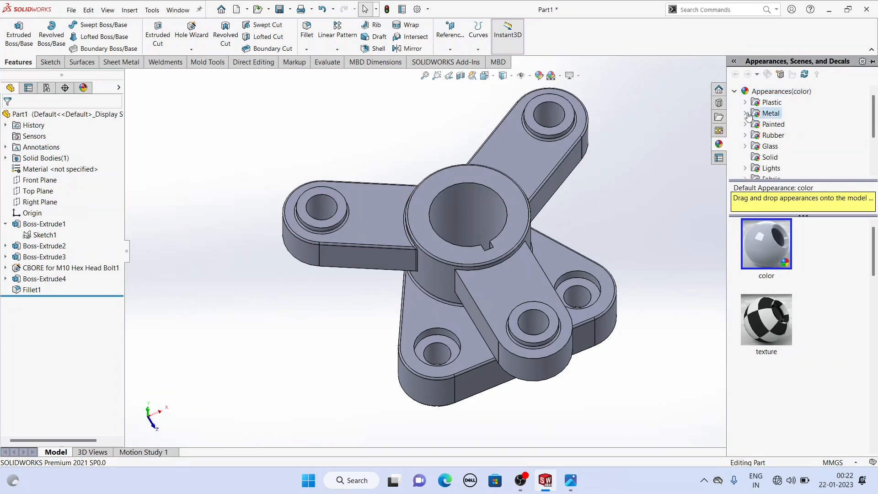
left_click(746, 113)
scroll(801, 143, "down", 4)
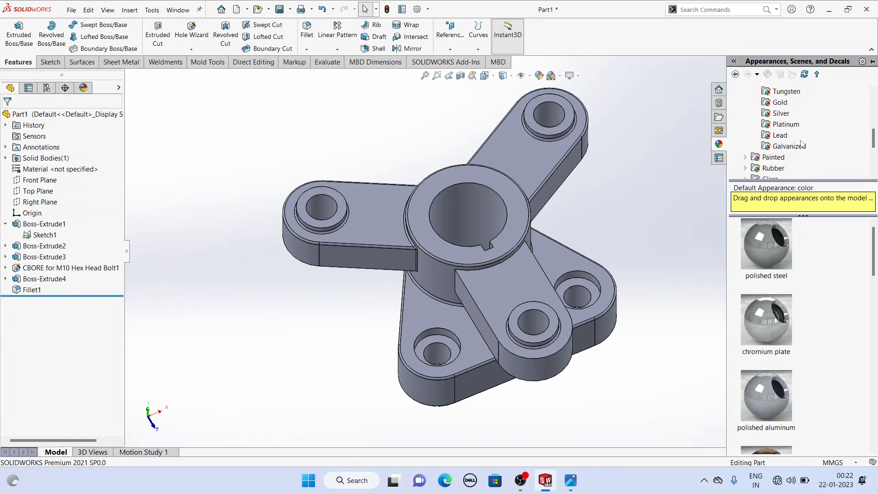
- Apply the shiny galvanized metal appearance to the whole part
left_click(791, 146)
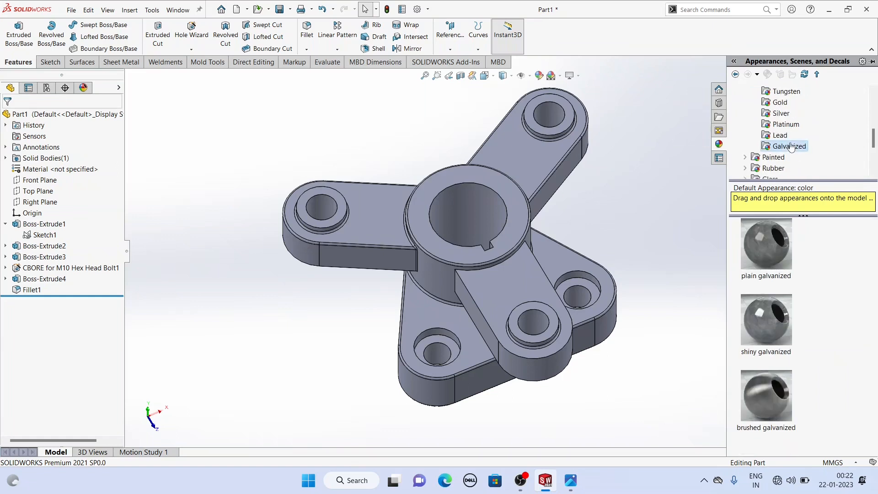
double_click(765, 322)
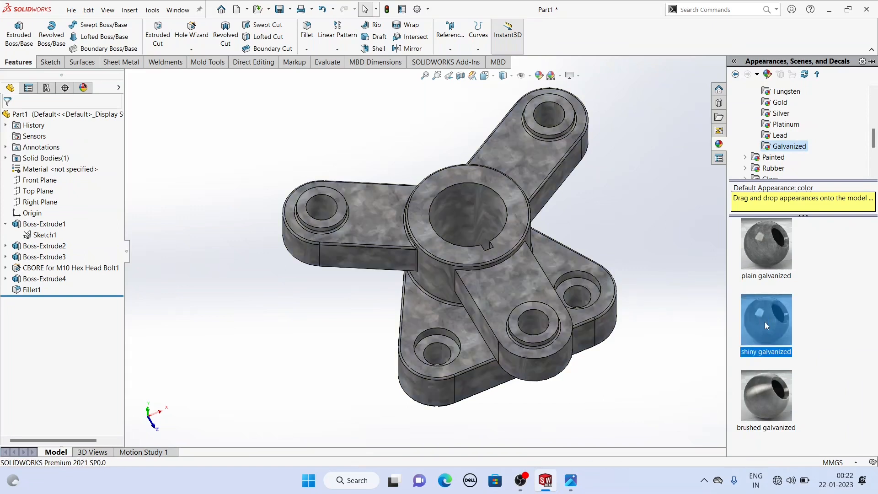
middle_click_drag(608, 305, 608, 274)
- Apply the polished platinum appearance to the whole part and inspect the finished bracket from several angles
left_click(786, 124)
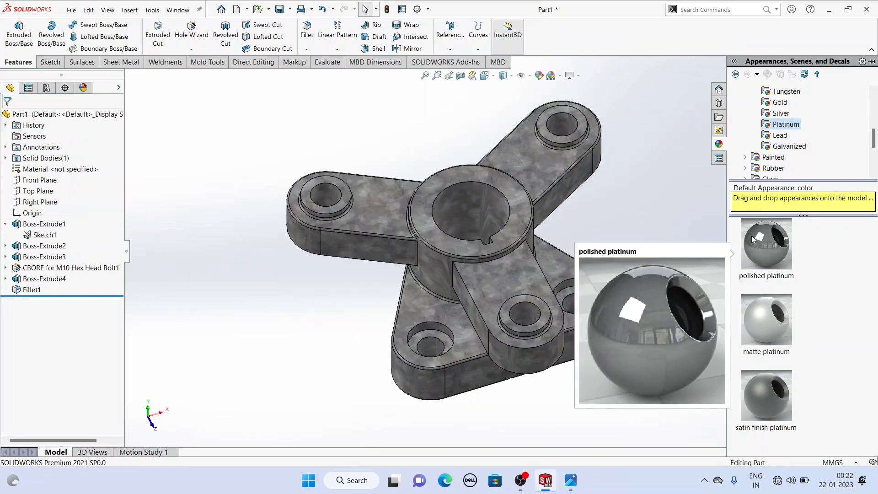
left_click(776, 241)
middle_click_drag(593, 267, 626, 234)
middle_click_drag(551, 275, 578, 337)
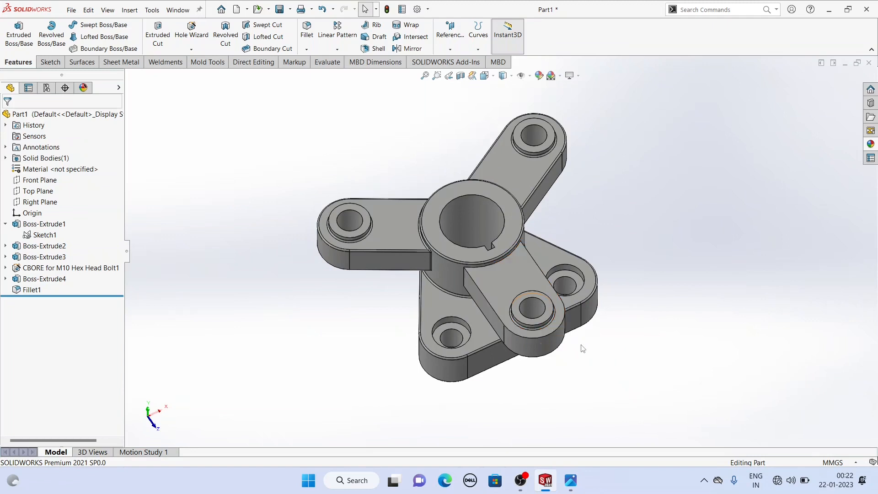
middle_click_drag(603, 294, 633, 251)
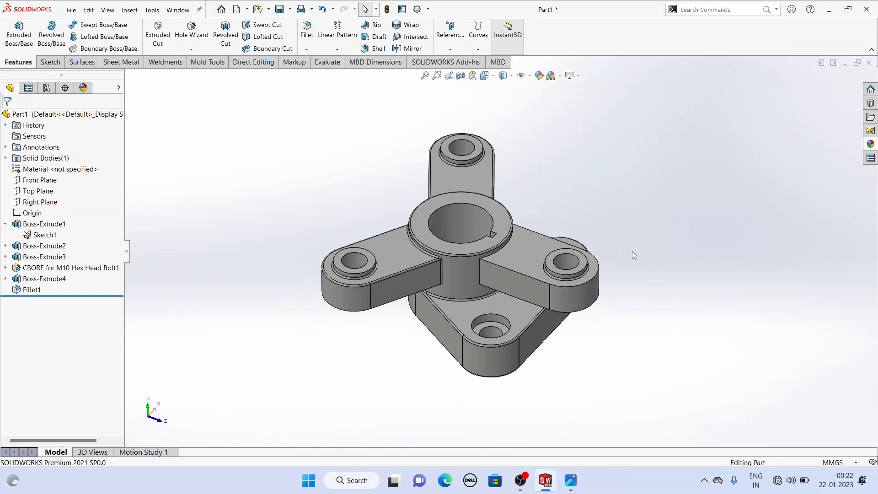